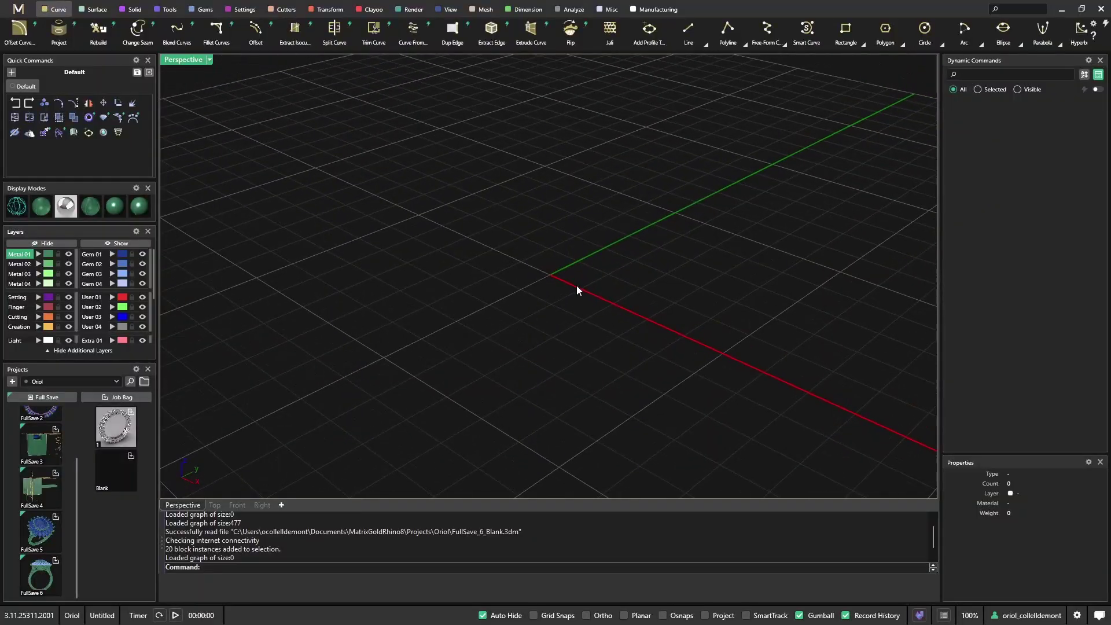
Create a Split Shank with gems along a US size 7 ring rail.
right_drag(576, 286, 488, 225)
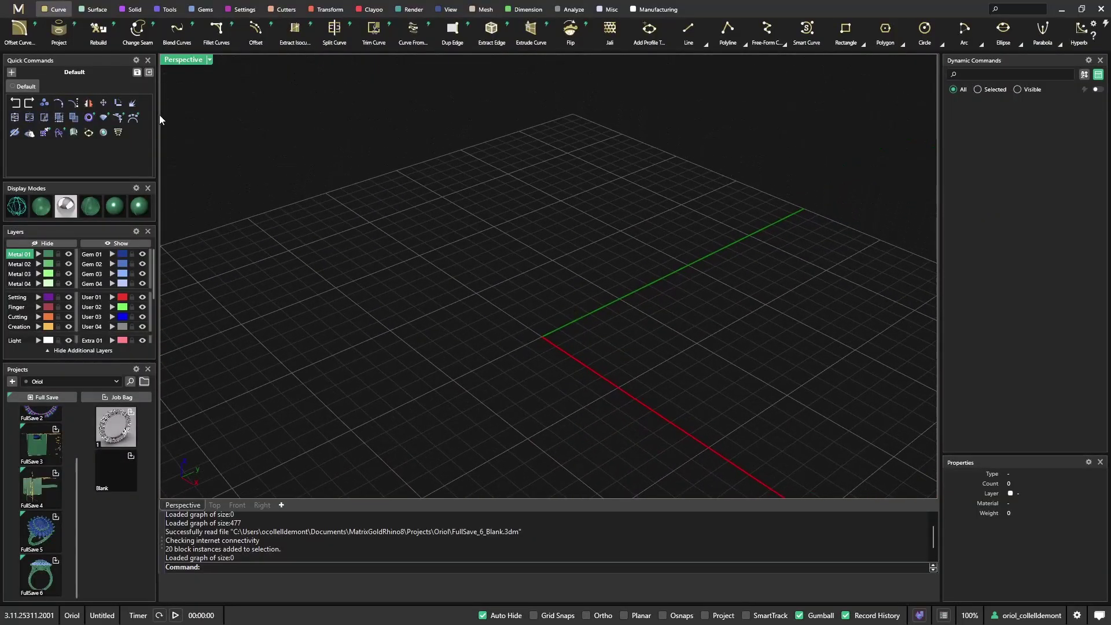
click(165, 10)
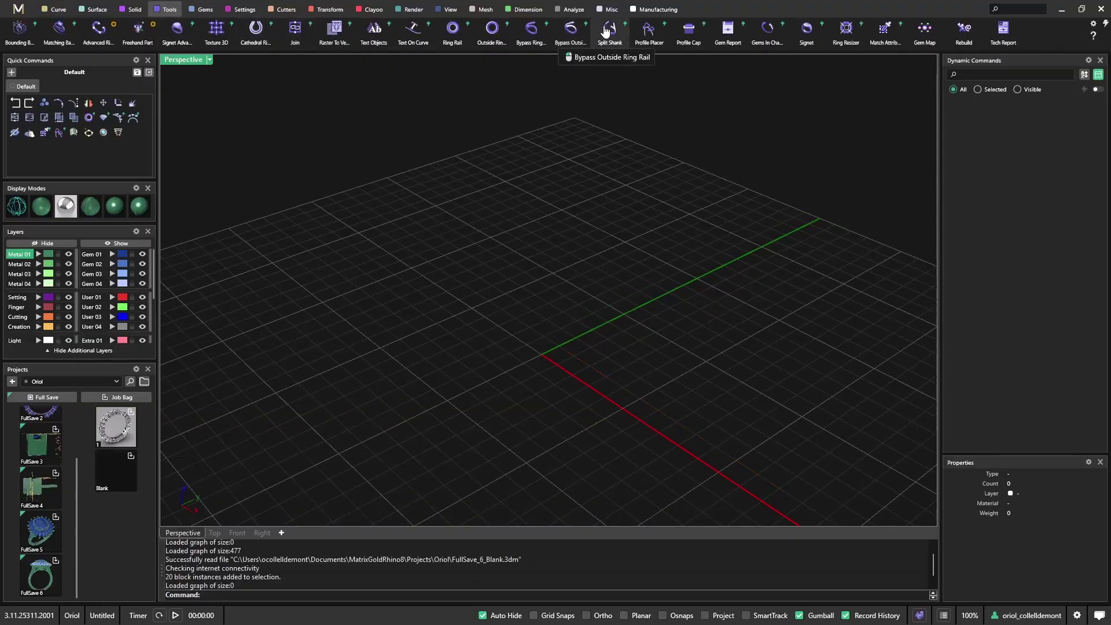
click(624, 28)
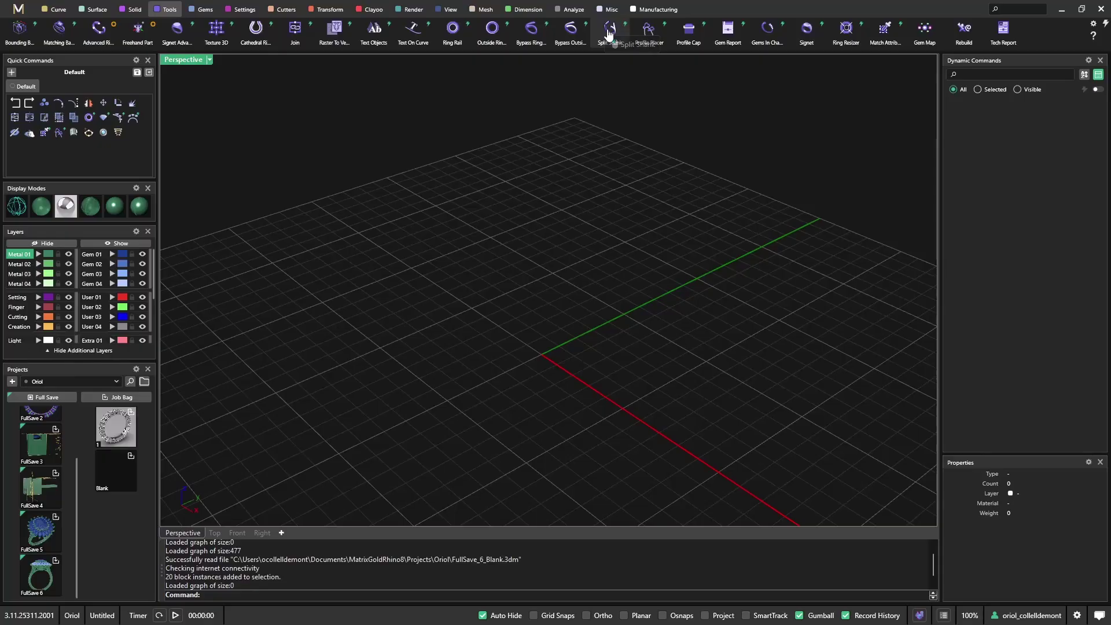
mouse_move(615, 279)
right_down()
mouse_move(571, 263)
mouse_move(565, 248)
mouse_move(635, 263)
mouse_move(593, 278)
right_up()
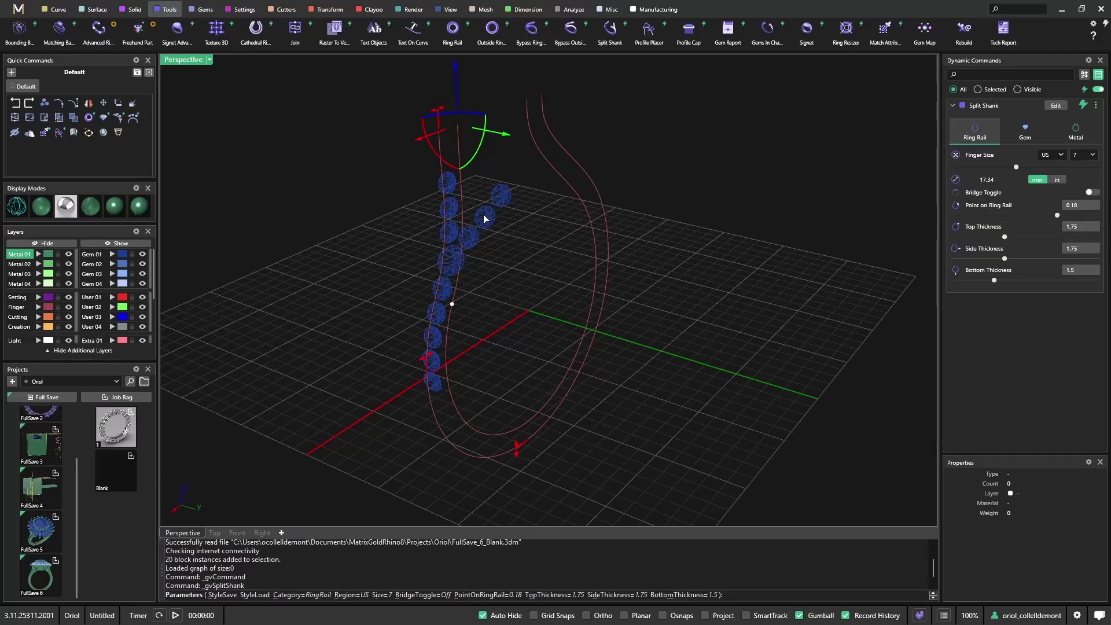
right_drag(465, 238, 620, 258)
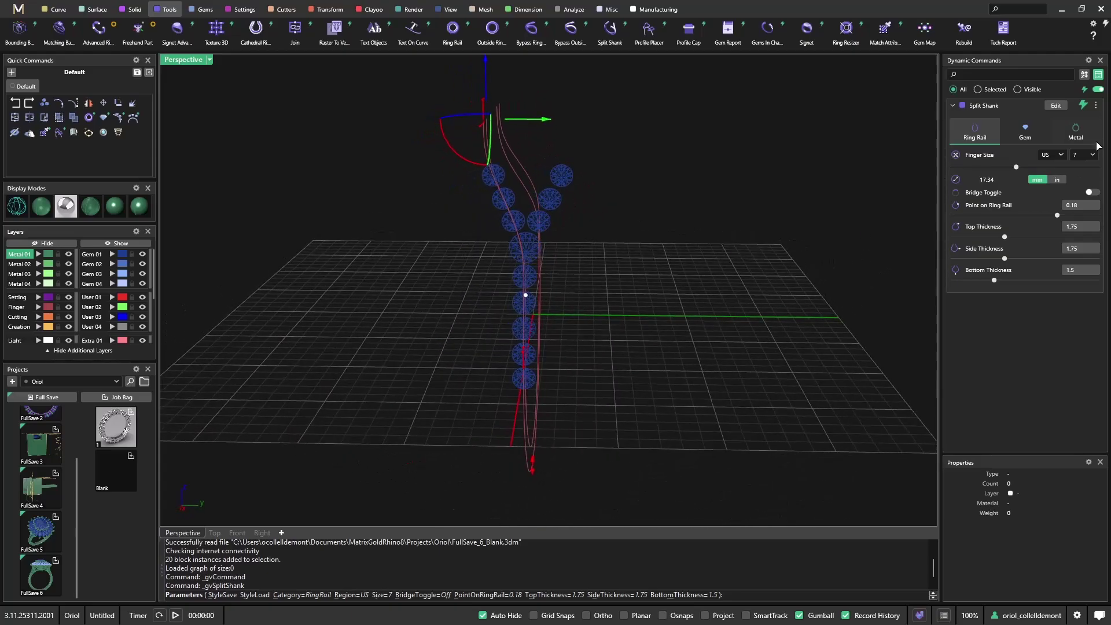
Turn on the split shank's metal and extend its Metal End Position to 1 at the base of the ring.
click(1077, 138)
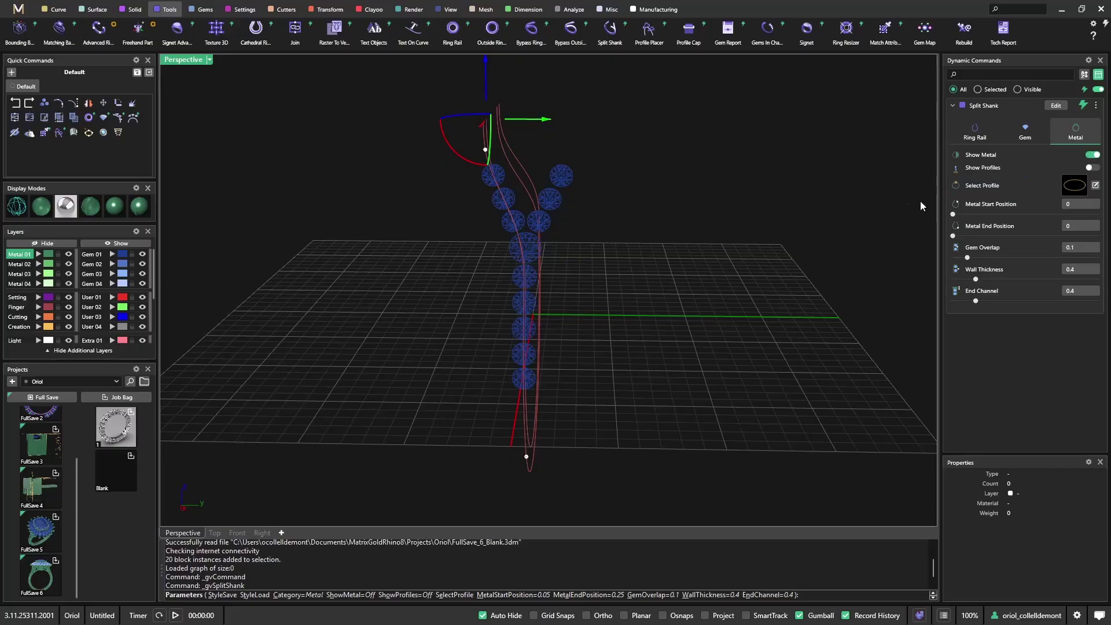
right_drag(635, 270, 779, 312)
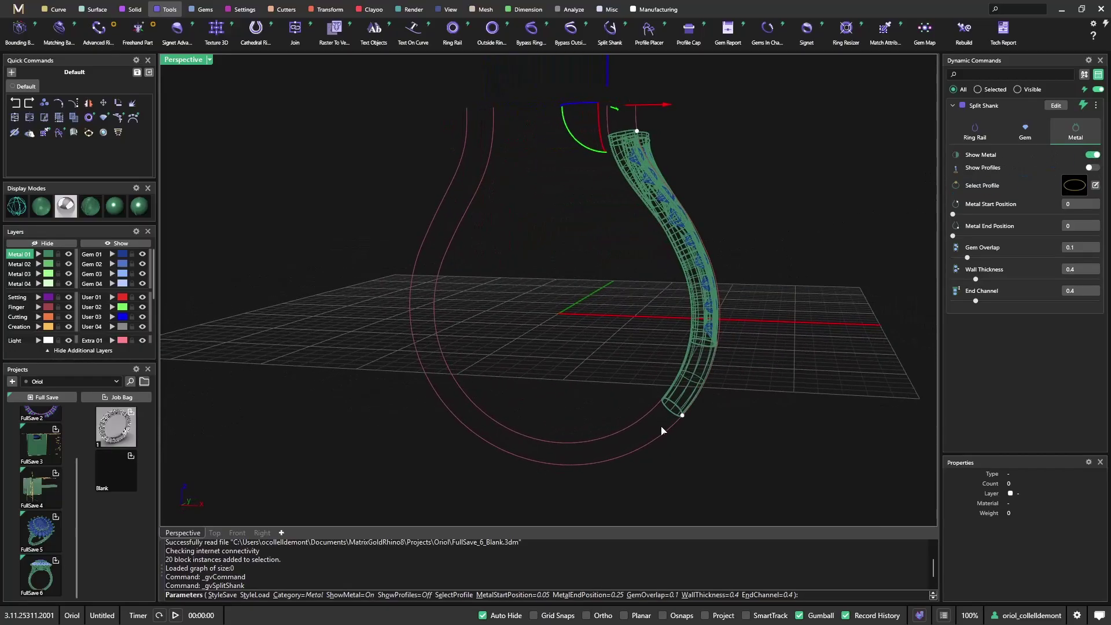
drag(682, 423, 555, 461)
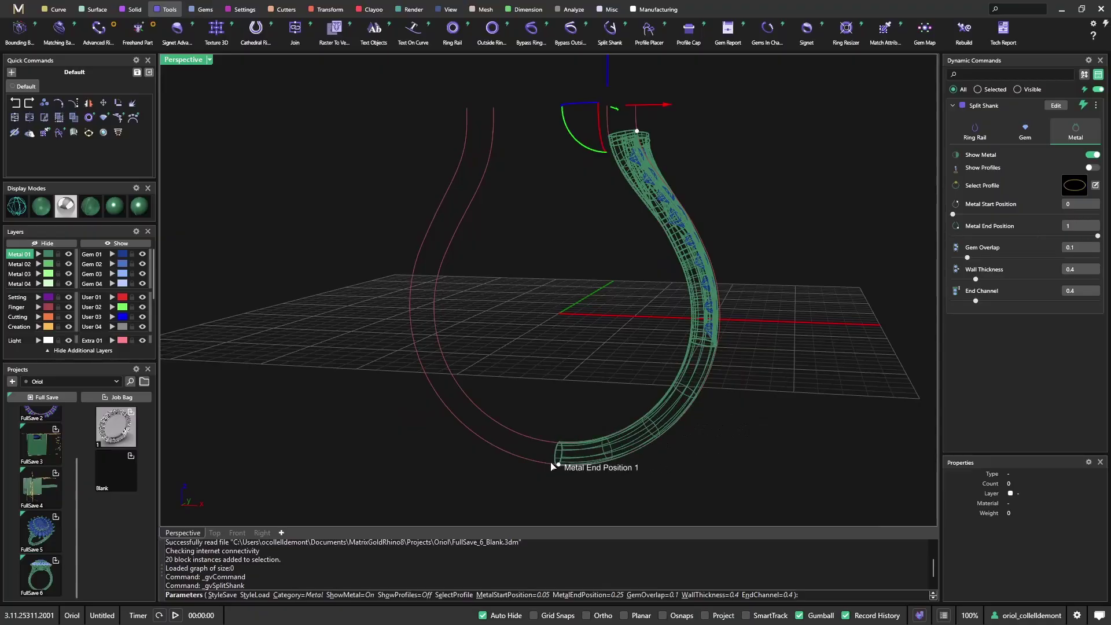
right_drag(736, 459, 768, 288)
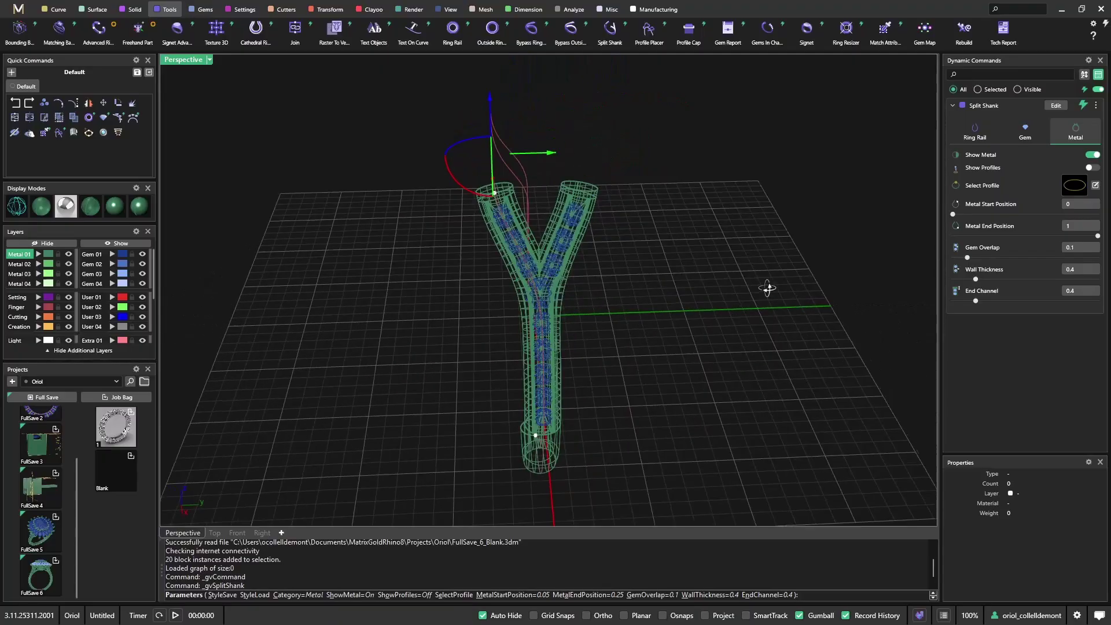
Apply shank profile 02 to the split shank's metal and show its end profile curves.
click(1084, 192)
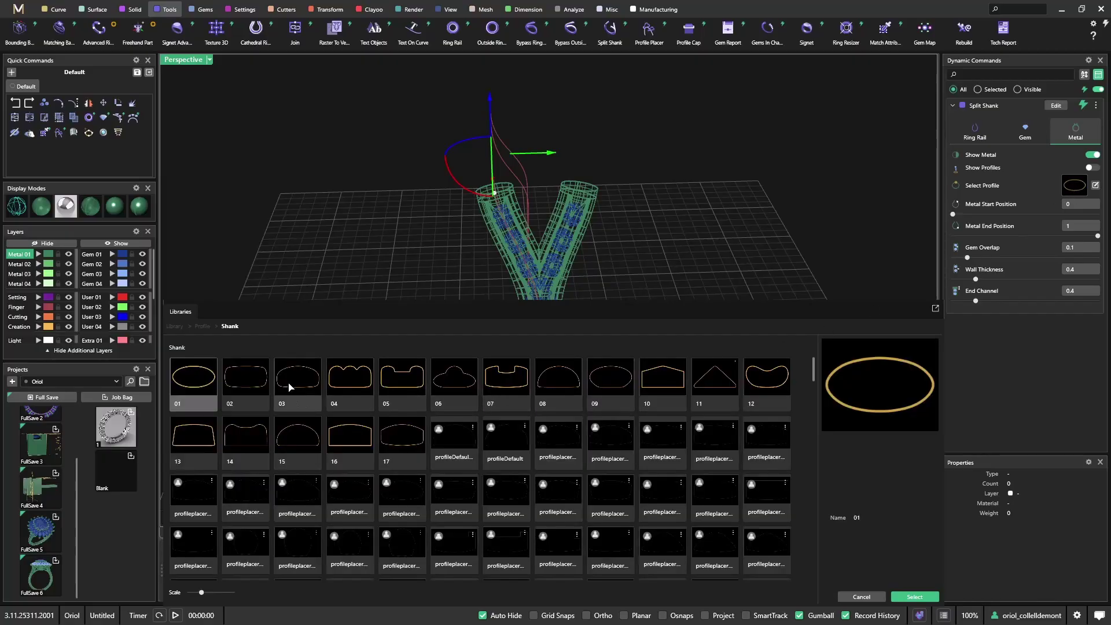
click(253, 387)
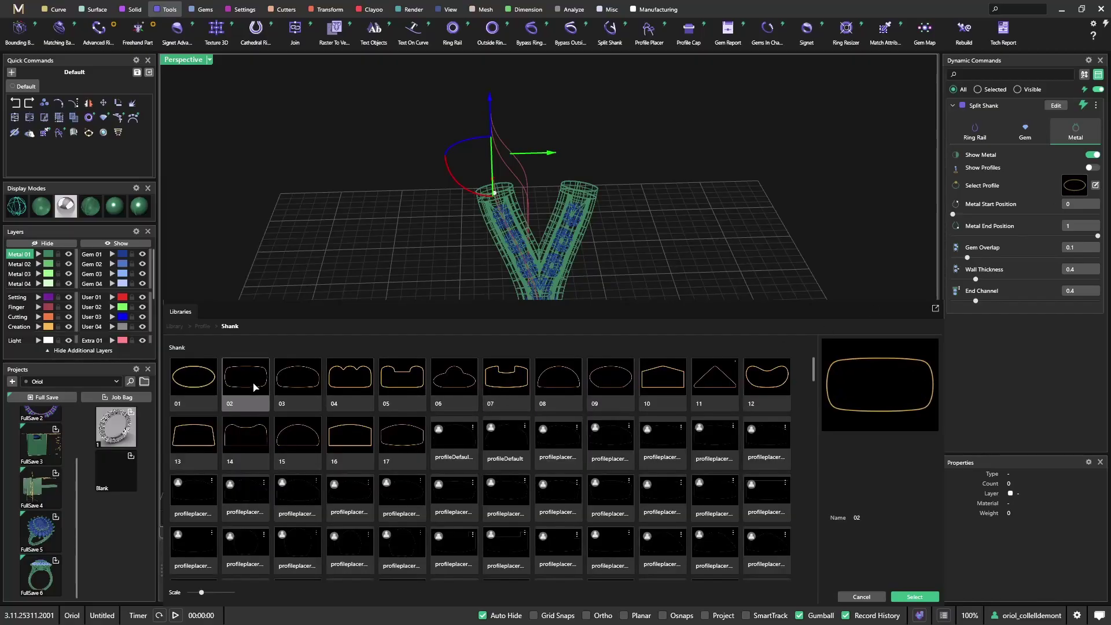
double_click(253, 387)
right_drag(416, 384, 758, 325)
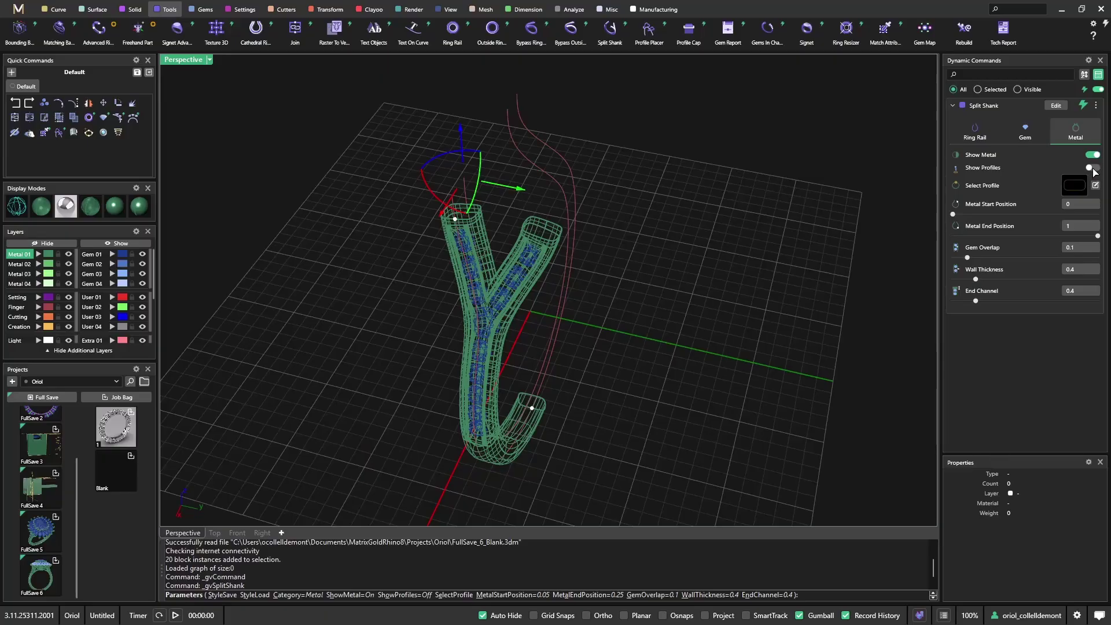
click(1092, 168)
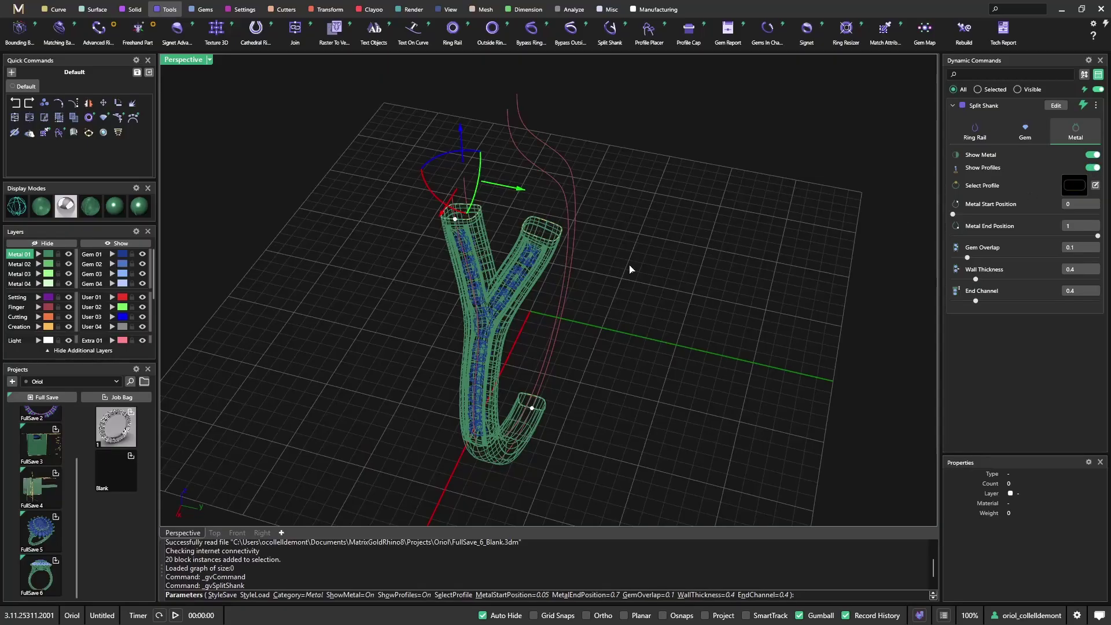
right_drag(630, 265, 641, 253)
right_click(631, 241)
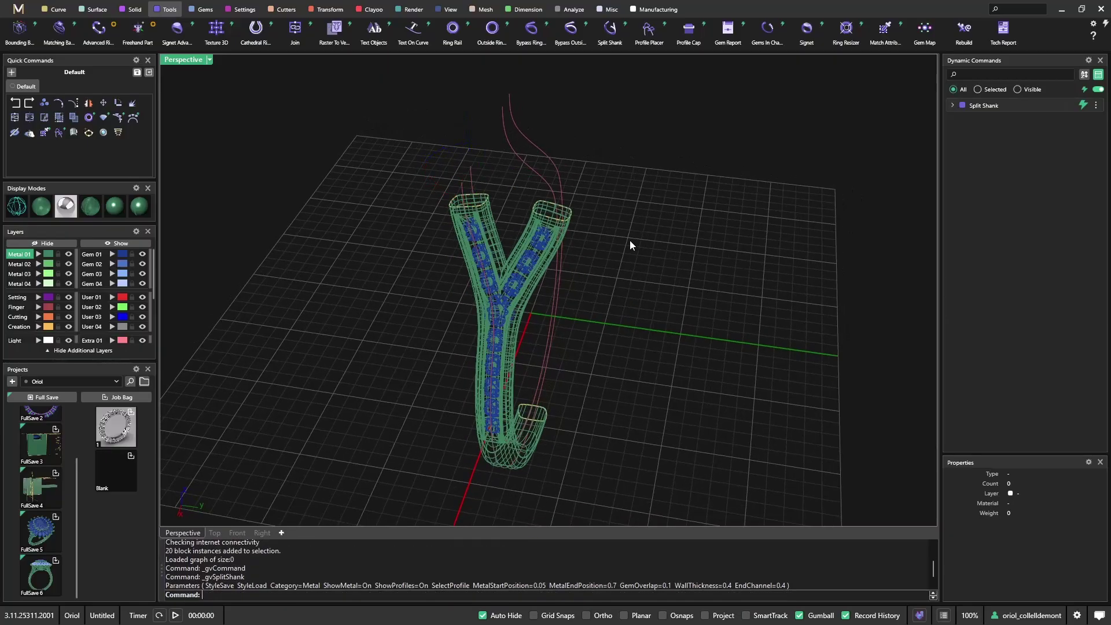
Cap the upper end profile of the first shank branch using Profile Cap with a 0.3 mm dome thickness.
click(484, 192)
click(512, 217)
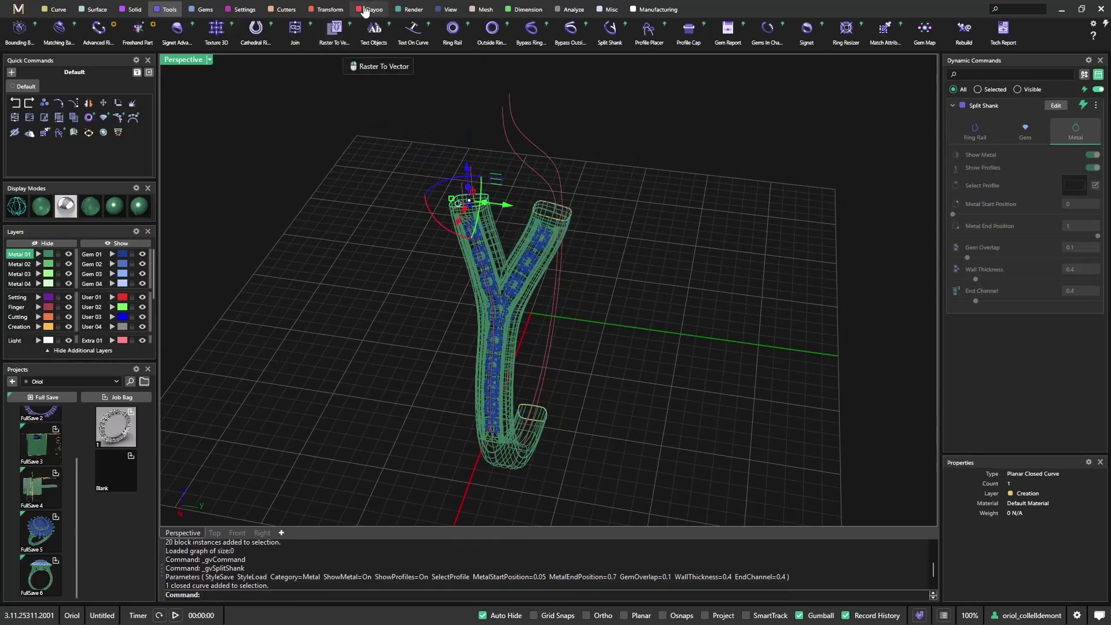
click(689, 30)
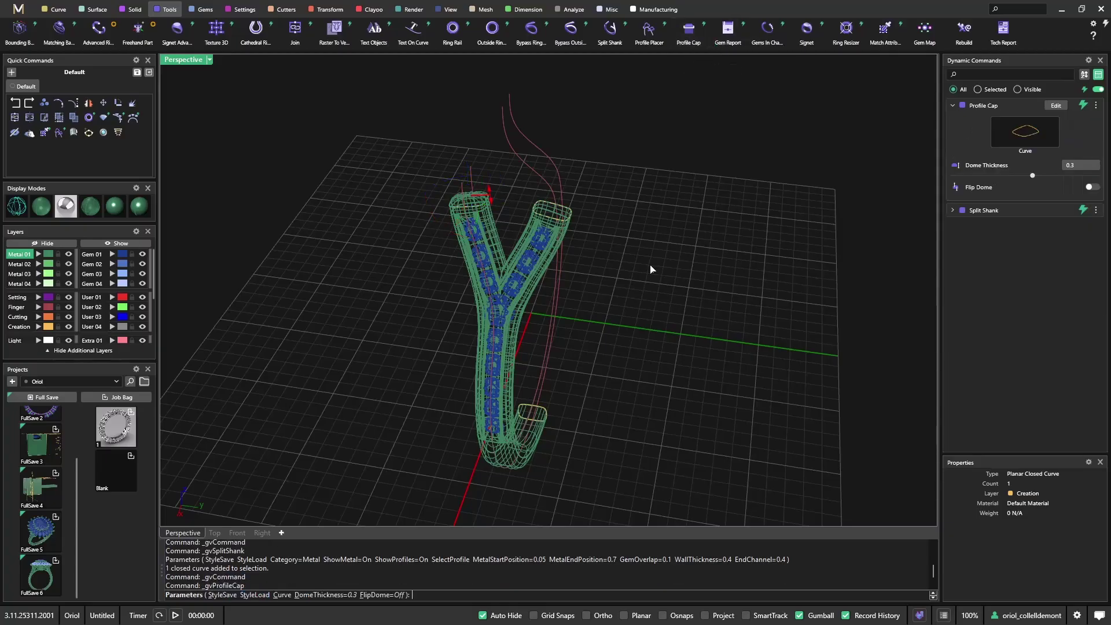
mouse_move(651, 269)
right_down()
mouse_move(620, 238)
mouse_move(662, 251)
right_up()
right_click(655, 251)
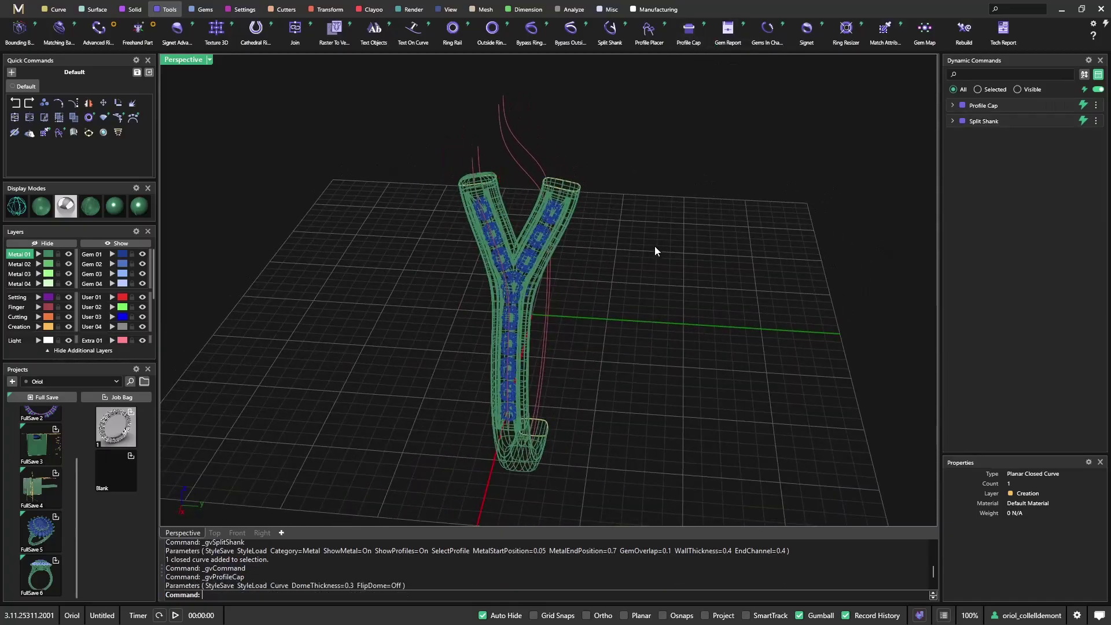
Add a Profile Cap to the upper end profile curve of the second shank branch.
click(576, 188)
click(643, 202)
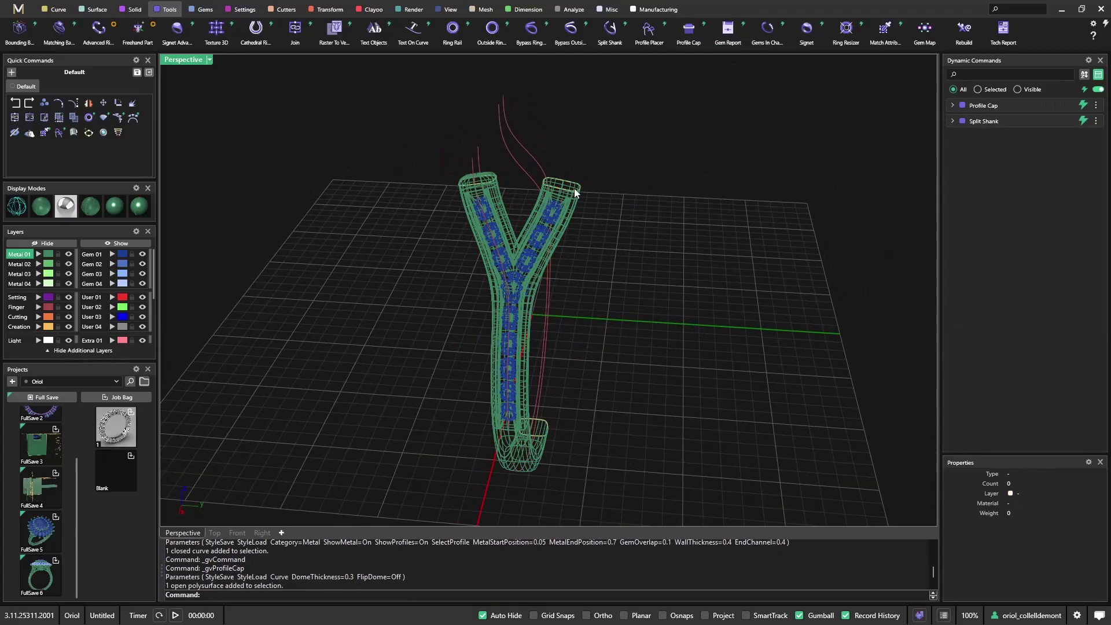
click(575, 189)
click(594, 191)
scroll(561, 192, up, 5)
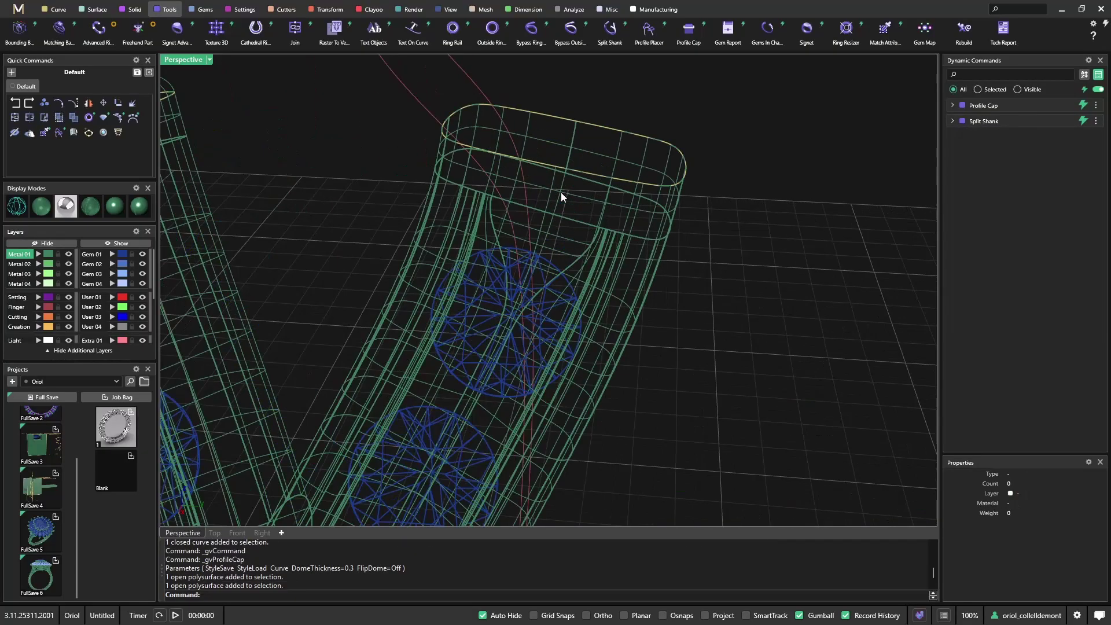
click(600, 179)
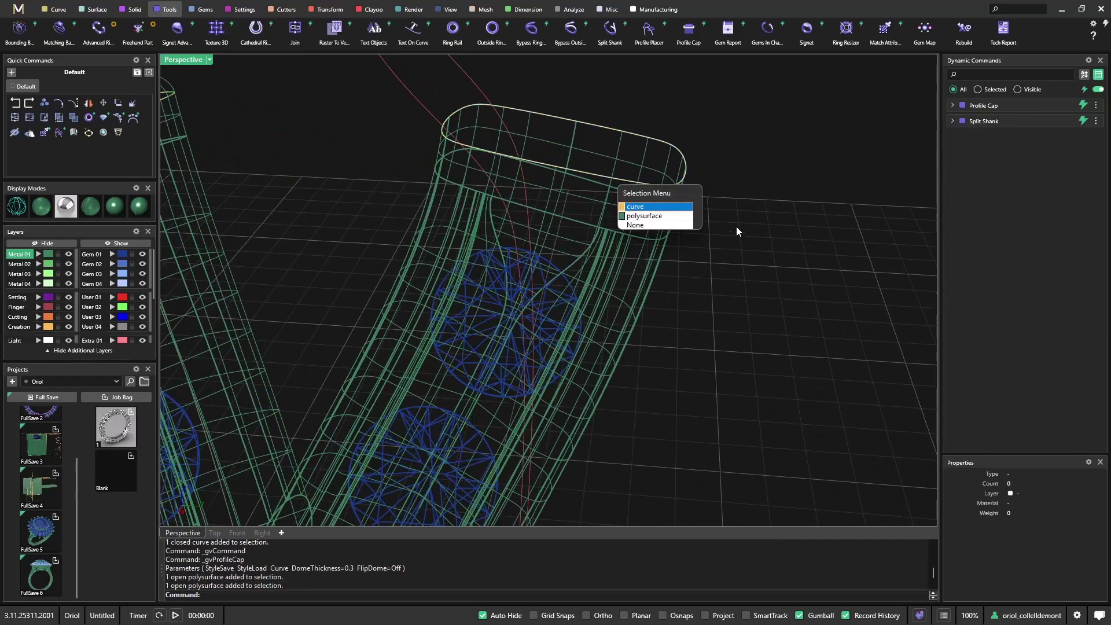
click(642, 212)
right_click(749, 204)
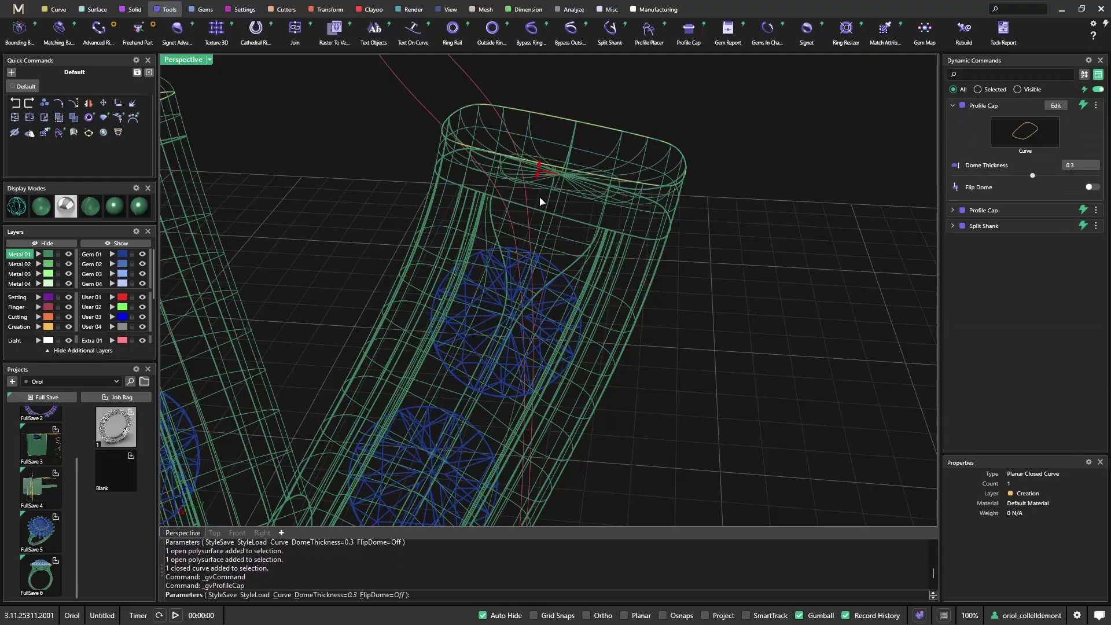
Set the second branch cap's dome thickness to -0.3 mm so it bulges outward, and accept the cap.
drag(547, 173, 569, 126)
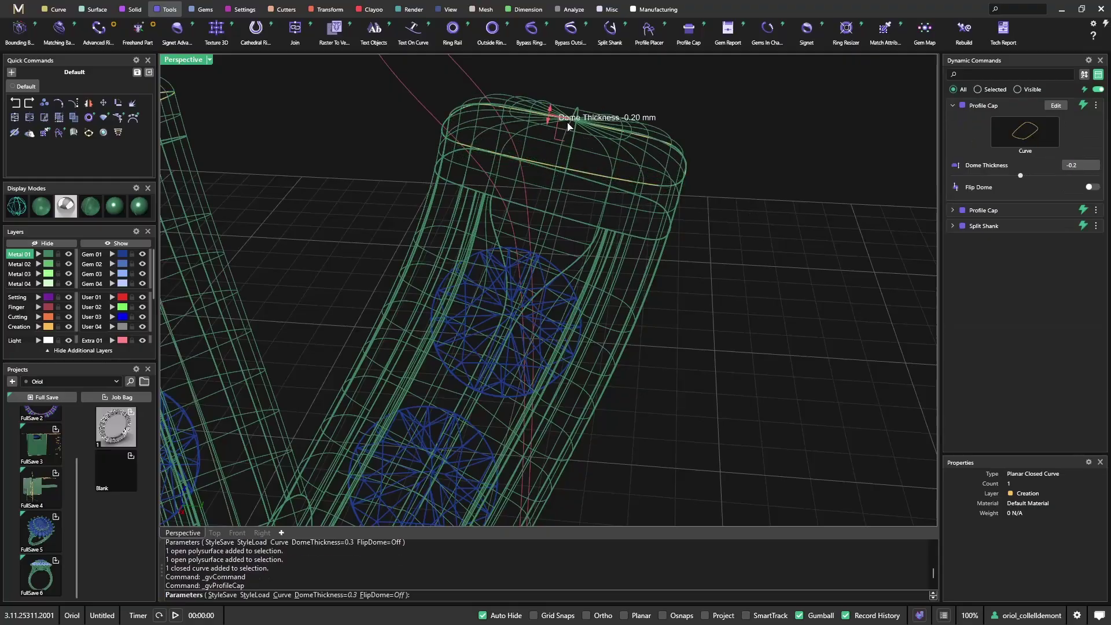
scroll(603, 203, down, 10)
right_drag(608, 204, 651, 192)
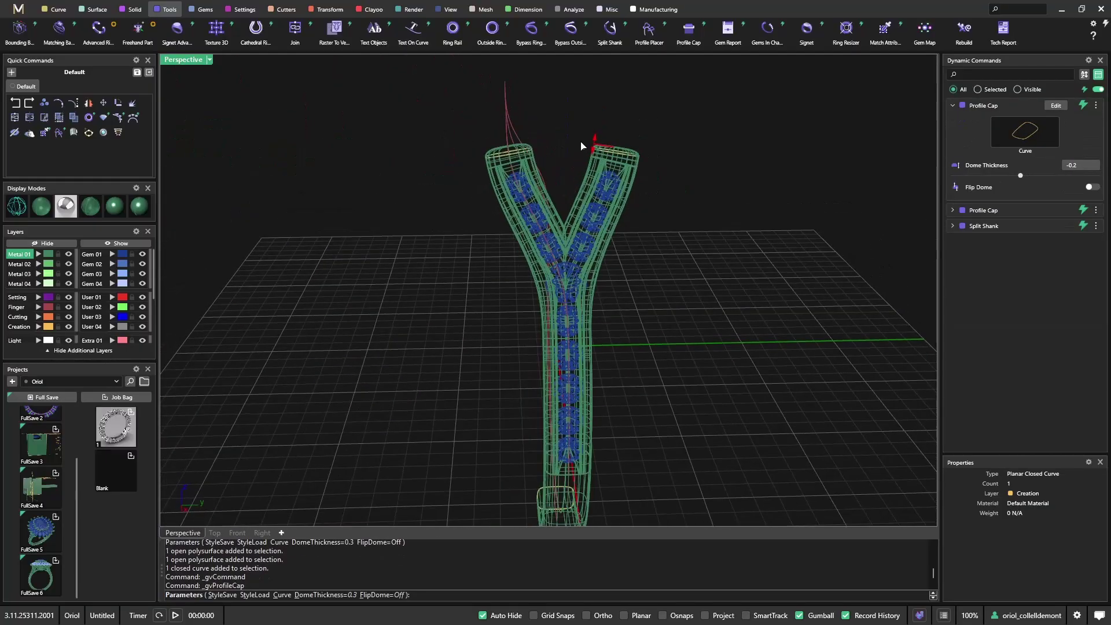
mouse_move(602, 141)
drag(594, 137, 599, 142)
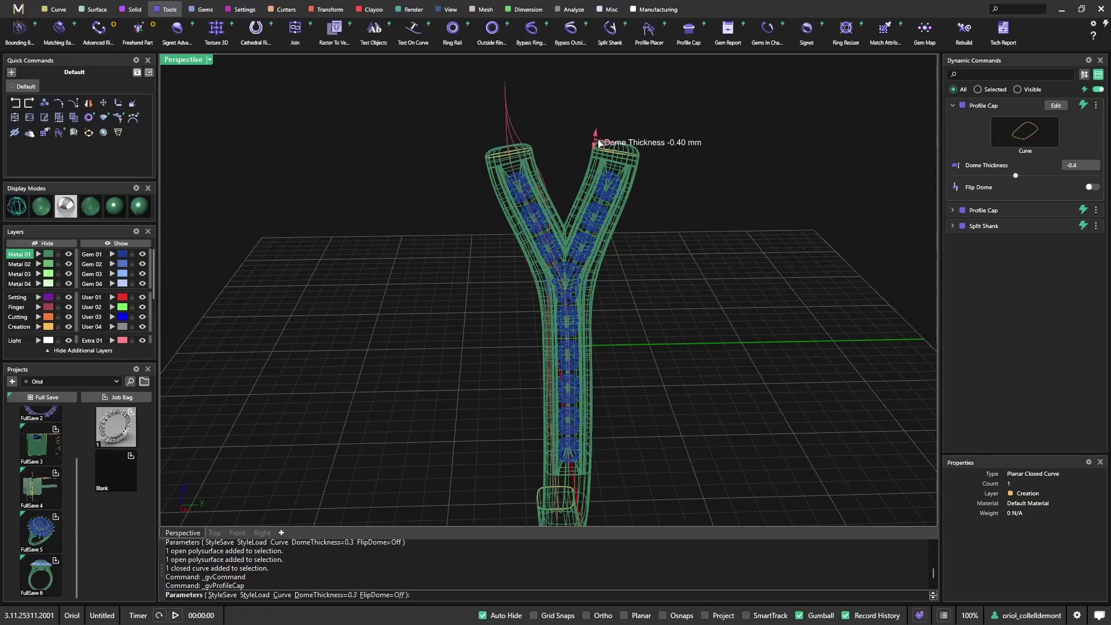
drag(600, 142, 600, 144)
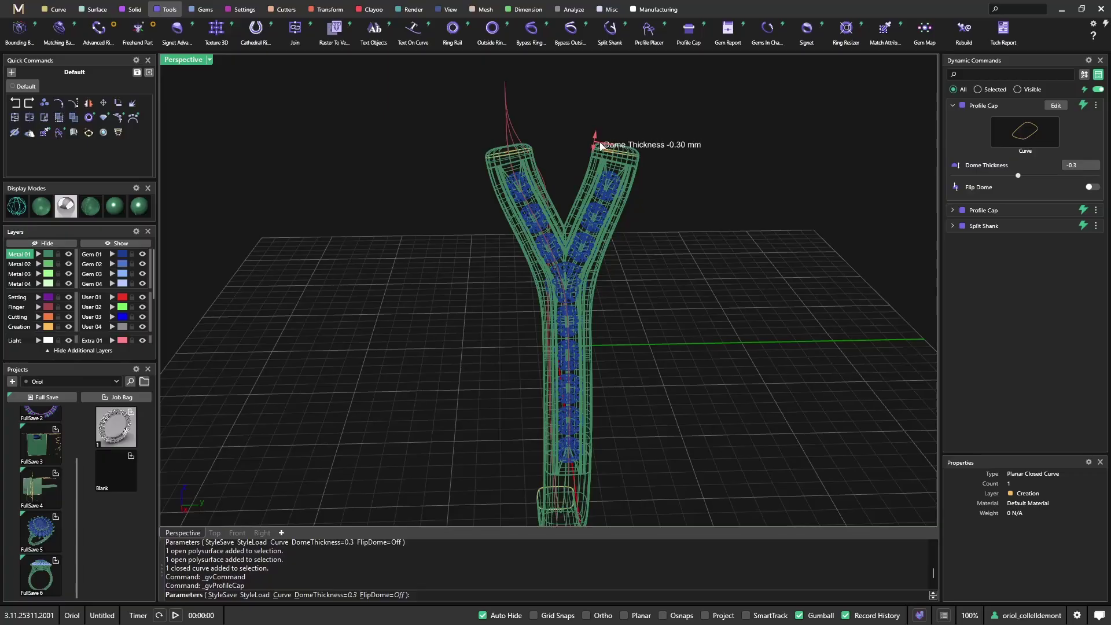
right_drag(711, 238, 539, 197)
right_click(713, 234)
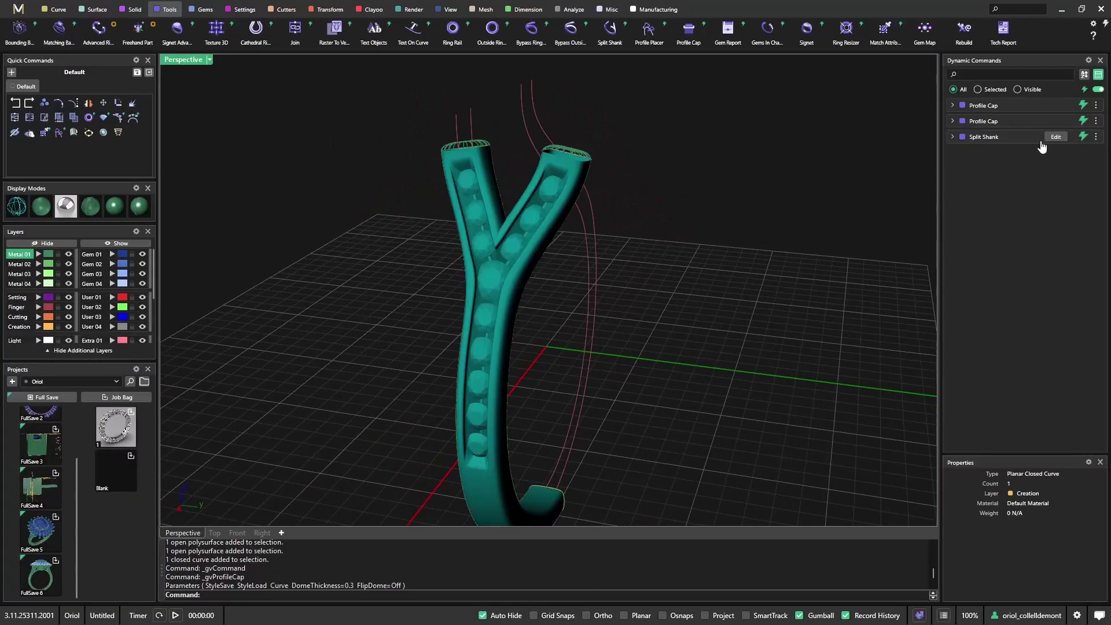
mouse_move(617, 209)
right_down()
mouse_move(675, 206)
mouse_move(644, 216)
mouse_move(643, 266)
mouse_move(526, 167)
mouse_move(570, 216)
mouse_move(508, 243)
right_up()
right_drag(348, 150, 479, 141)
click(81, 125)
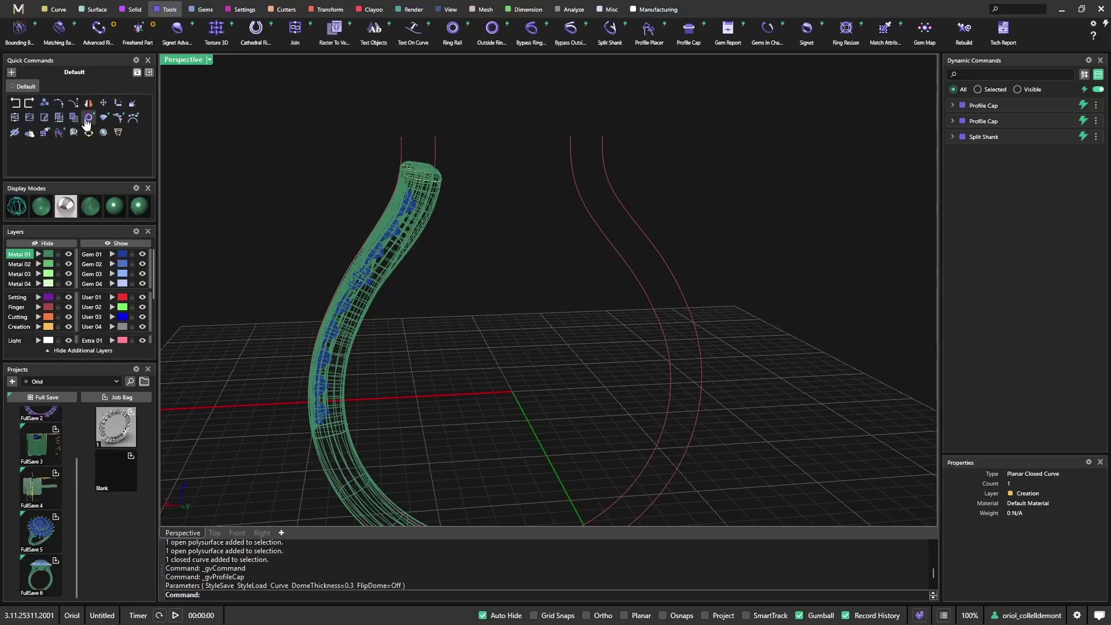
mouse_move(589, 305)
right_down()
mouse_move(539, 296)
mouse_move(590, 299)
right_up()
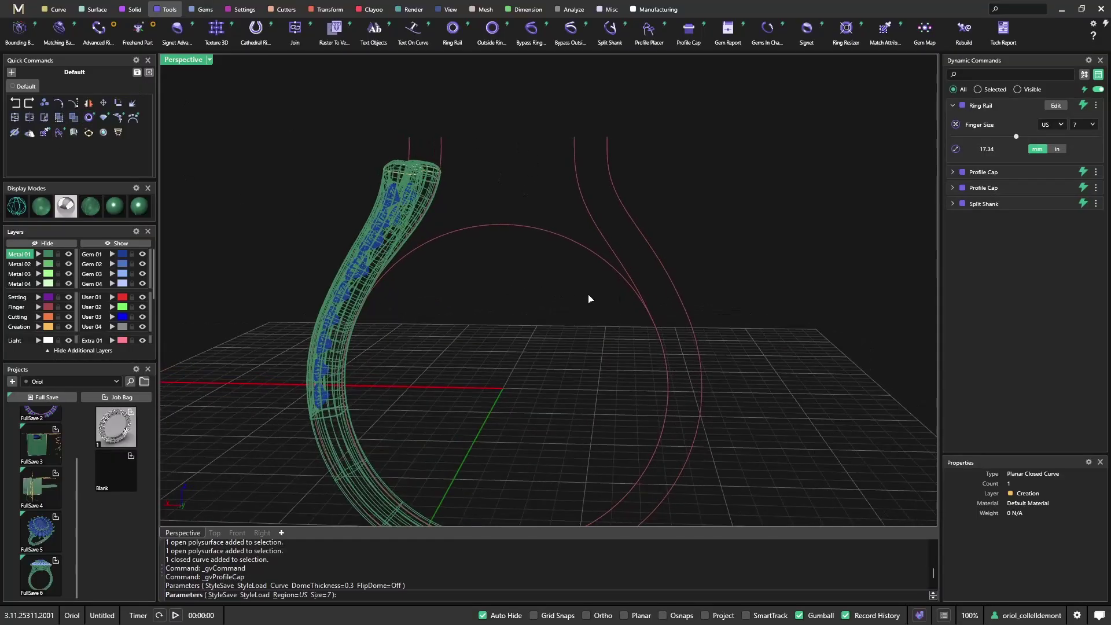
key(Escape)
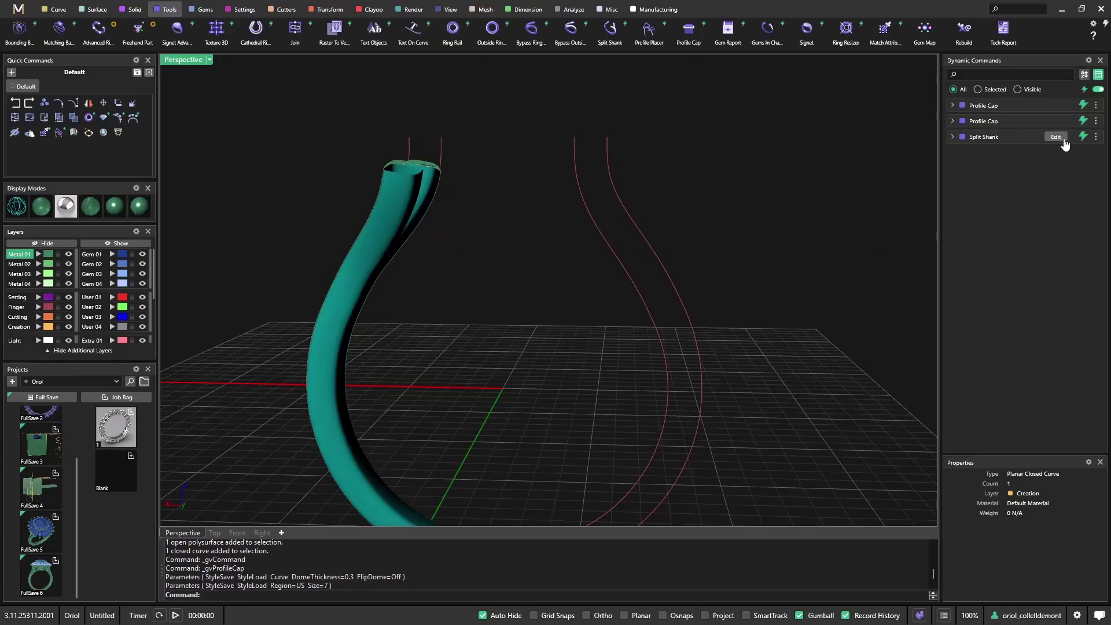
Edit the split shank's ring rail settings to turn on the bridge curve between its two sides.
click(1057, 138)
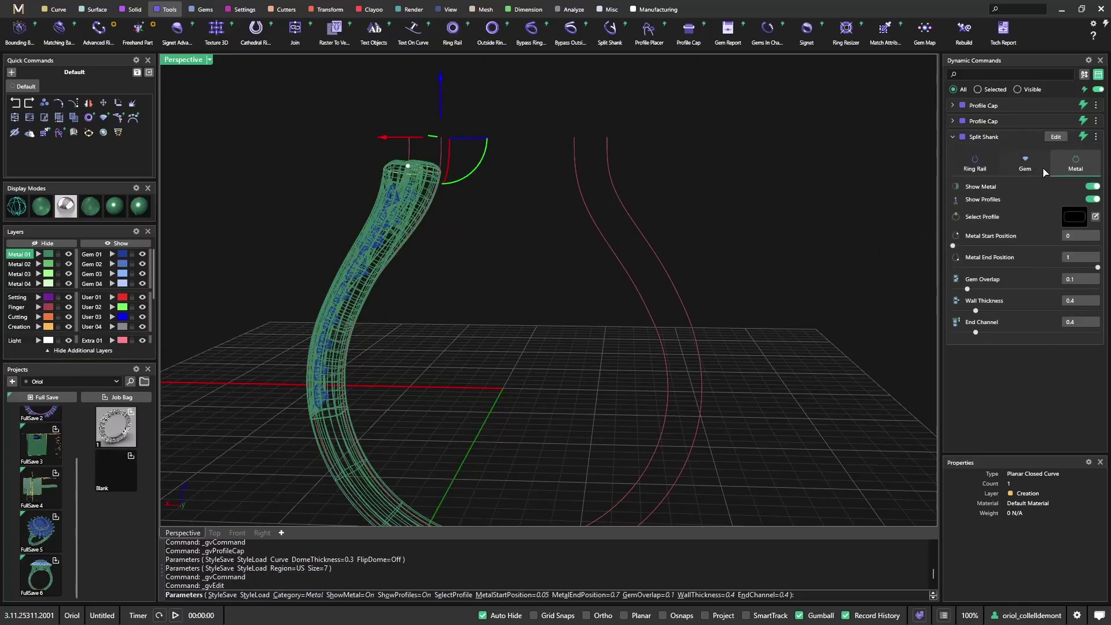
click(975, 169)
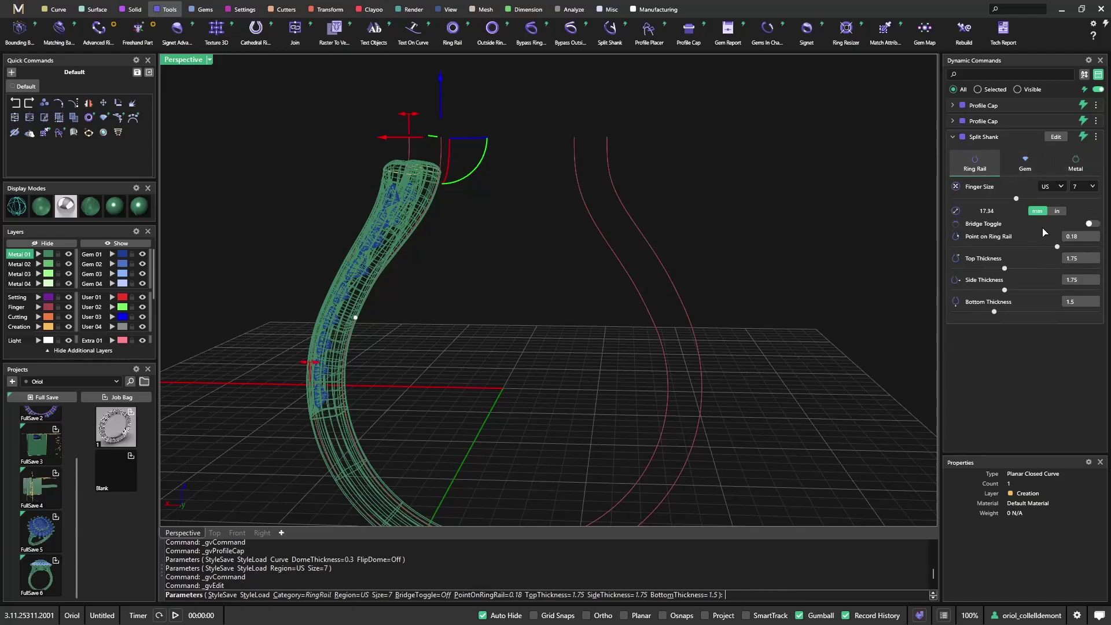
click(1092, 224)
right_drag(534, 302, 794, 260)
right_click(884, 211)
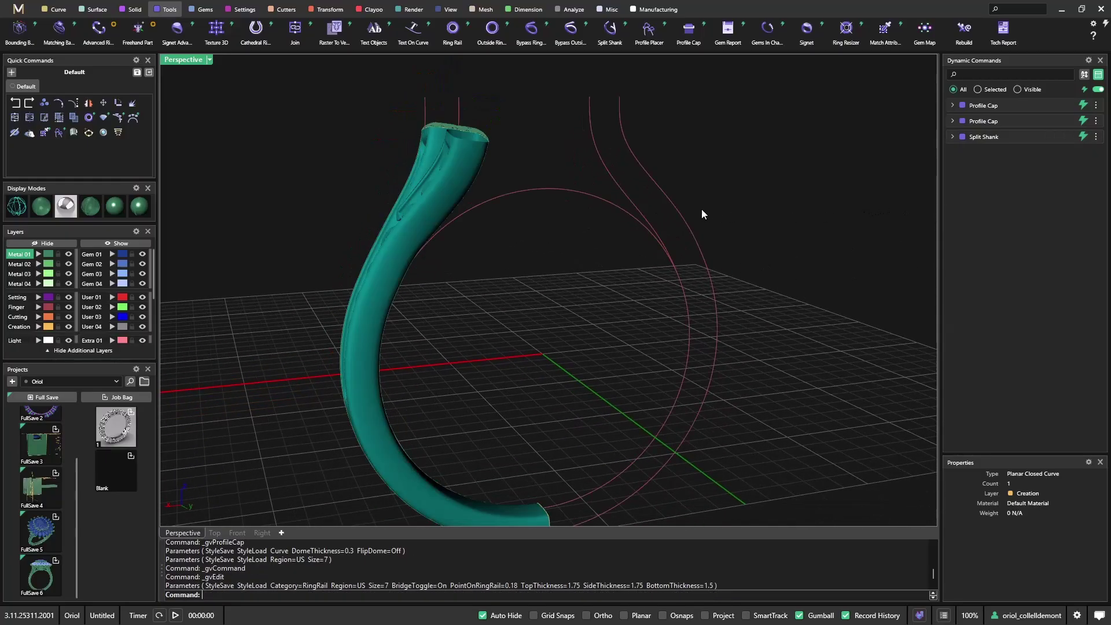
Place a diamond with Gem on Ring Rail on the bridged inner finger rail, centred at location 0.5.
click(540, 191)
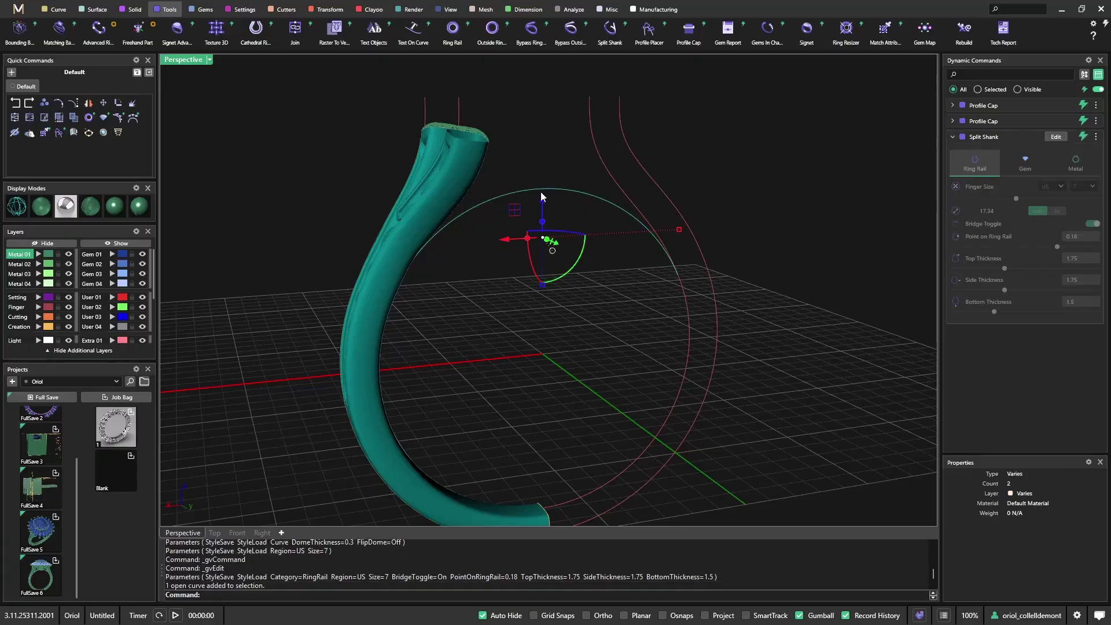
click(205, 9)
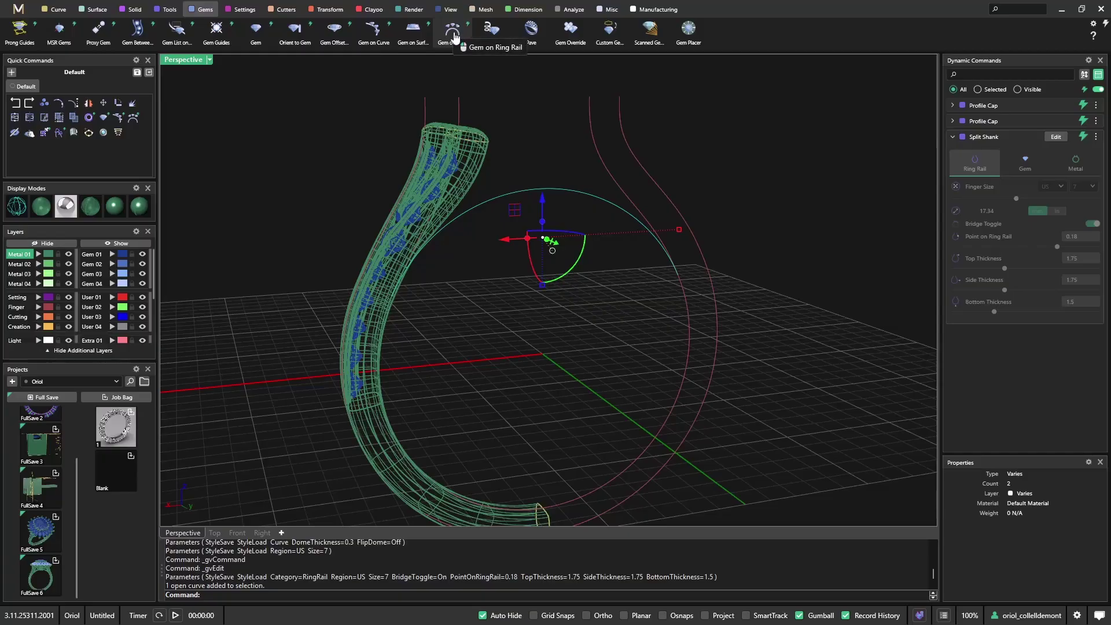
click(455, 37)
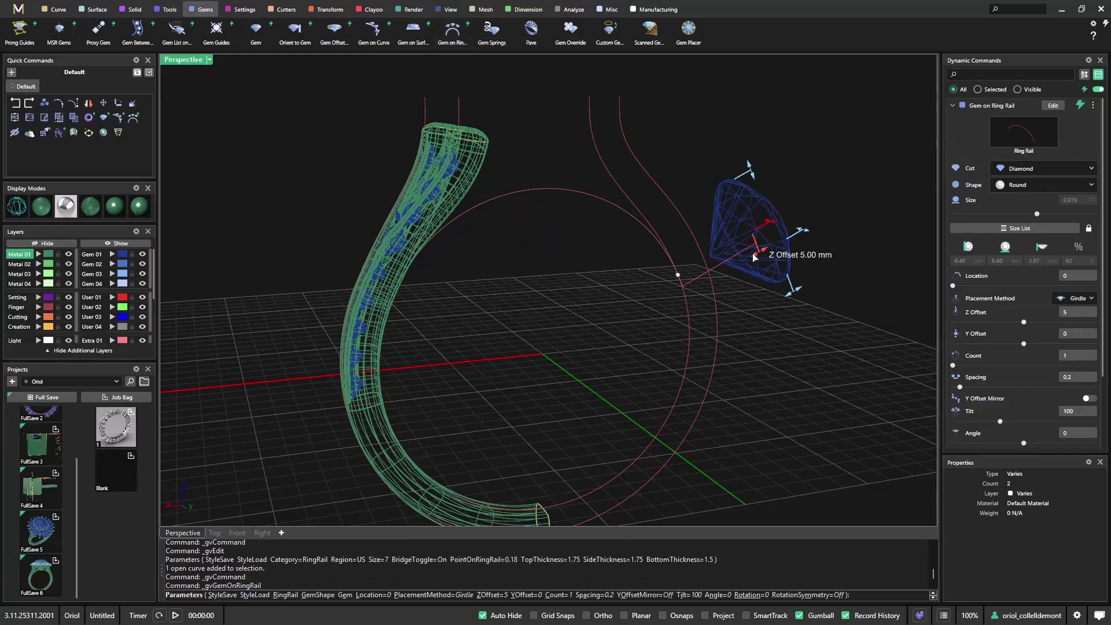
right_drag(756, 256, 689, 269)
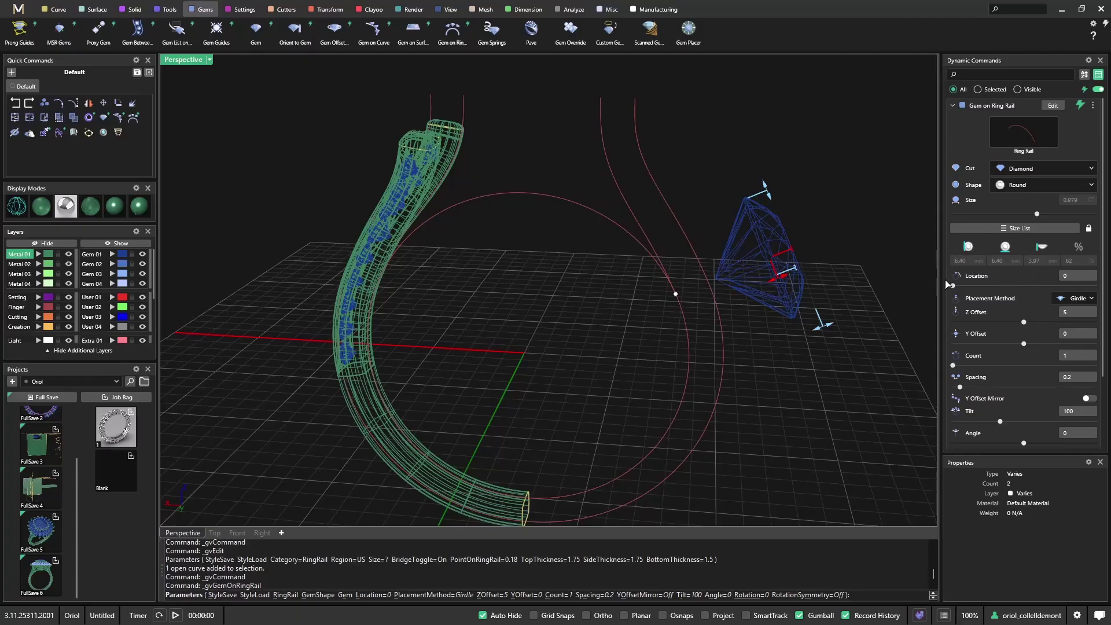
click(1072, 278)
text(.5)
key(Tab)
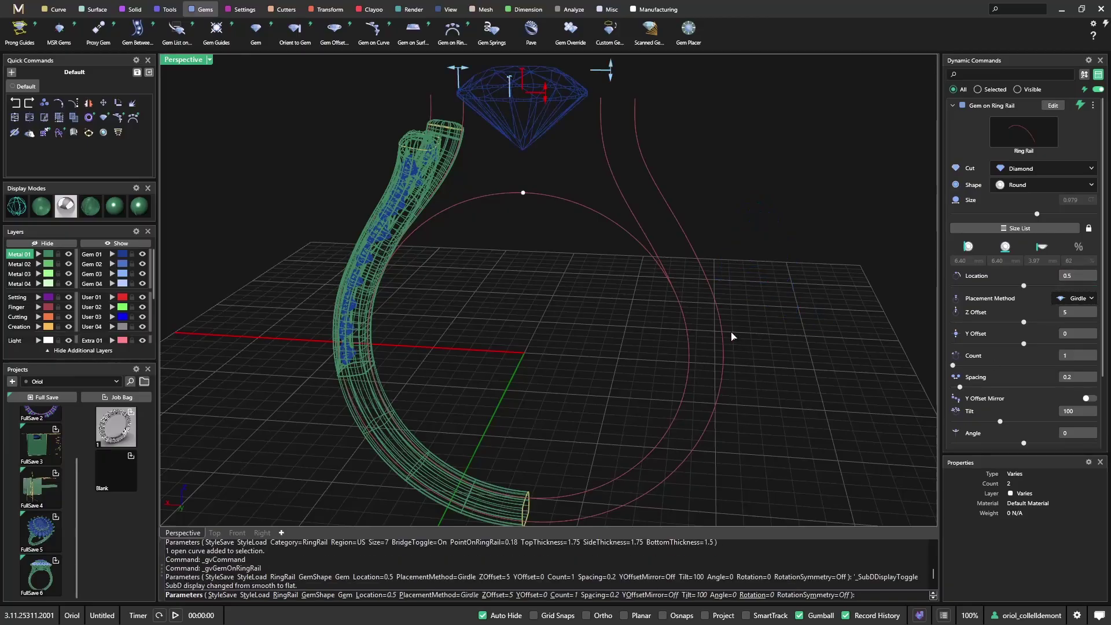
Change the center diamond's shape to Cushion and accept the gem.
scroll(643, 295, down, 6)
right_drag(605, 263, 639, 270)
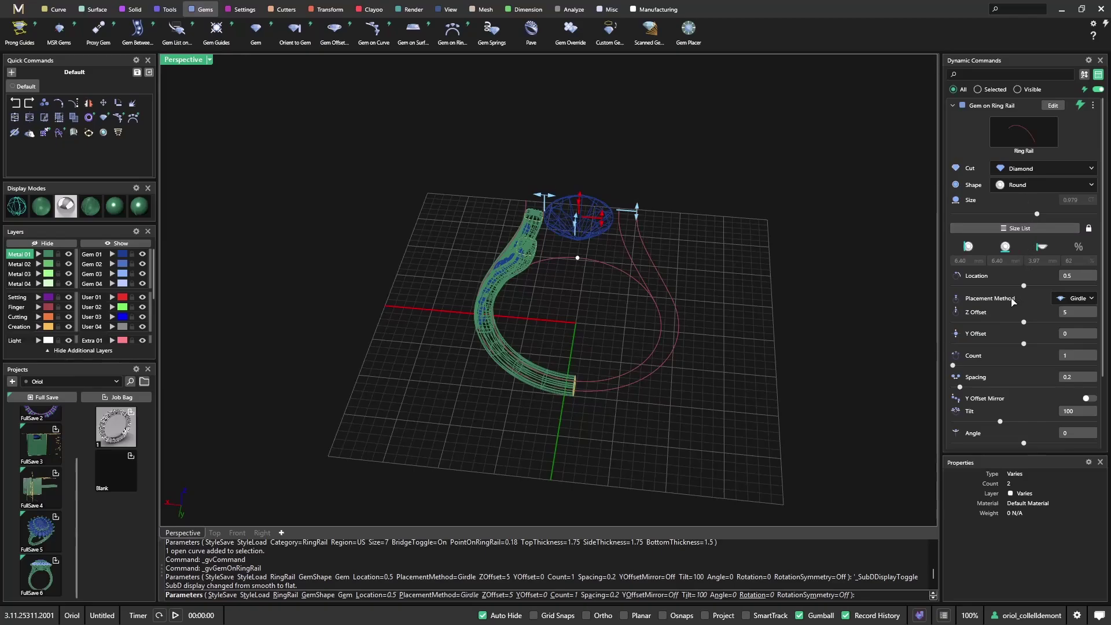
click(1039, 187)
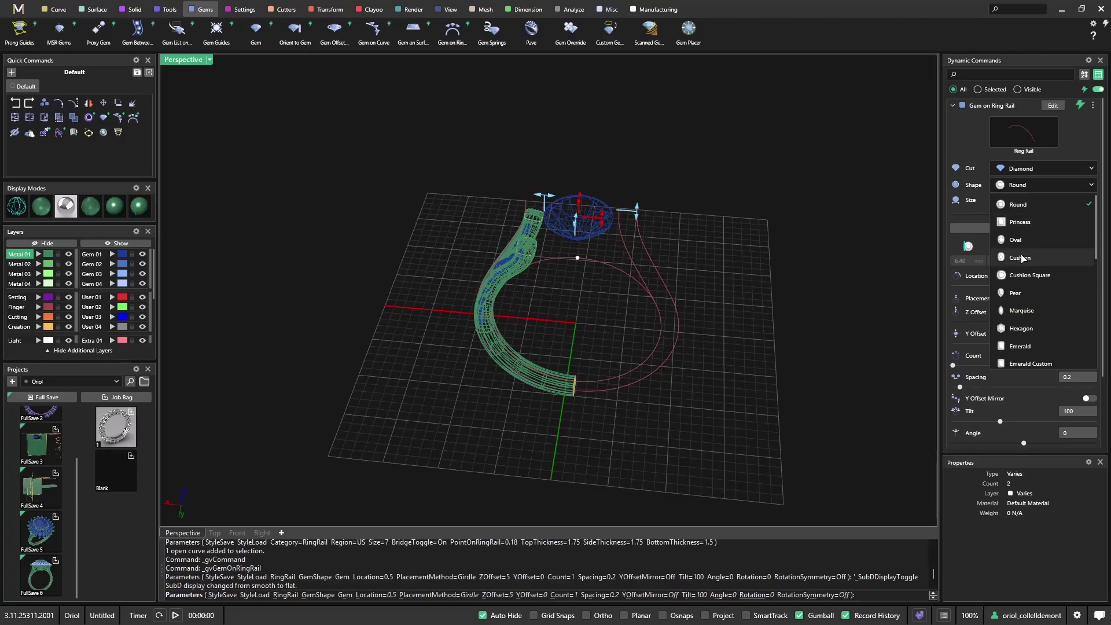
click(1021, 258)
right_drag(654, 249, 669, 200)
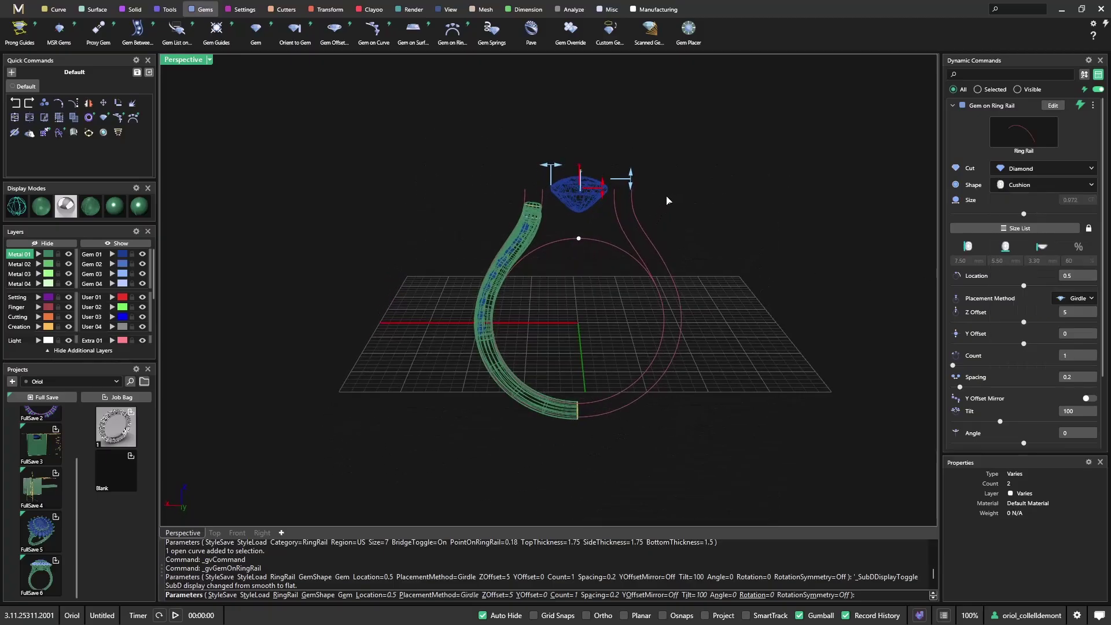
right_click(745, 196)
right_drag(745, 196, 741, 233)
Create a Gem Offset Curve around the cushion center gem with girdle spacing 1.1 and Z offset -1.1.
click(560, 196)
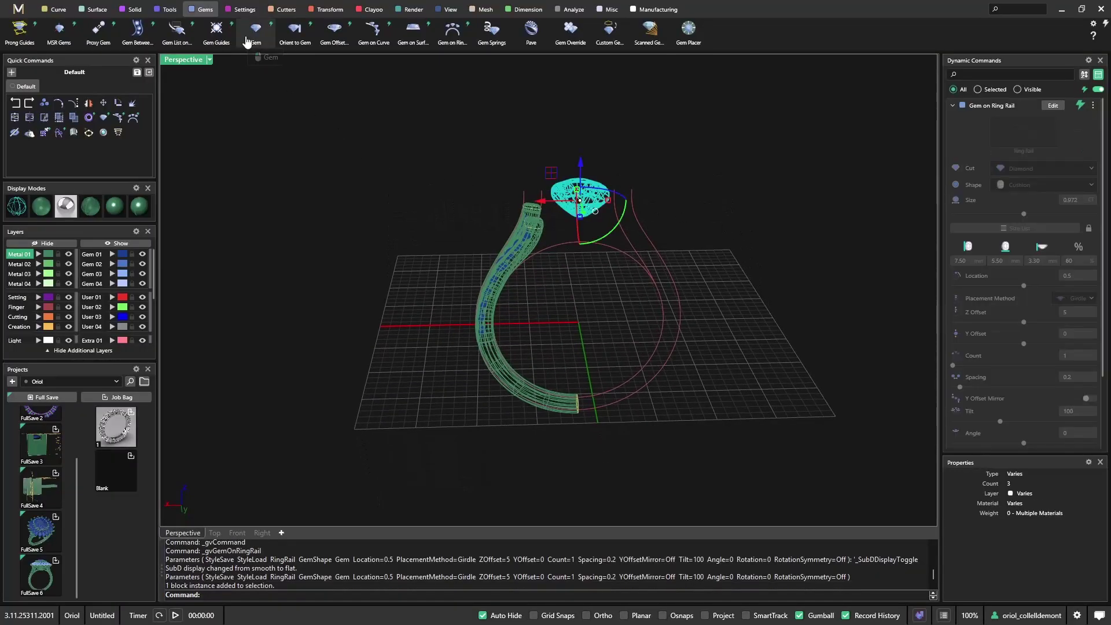
click(334, 42)
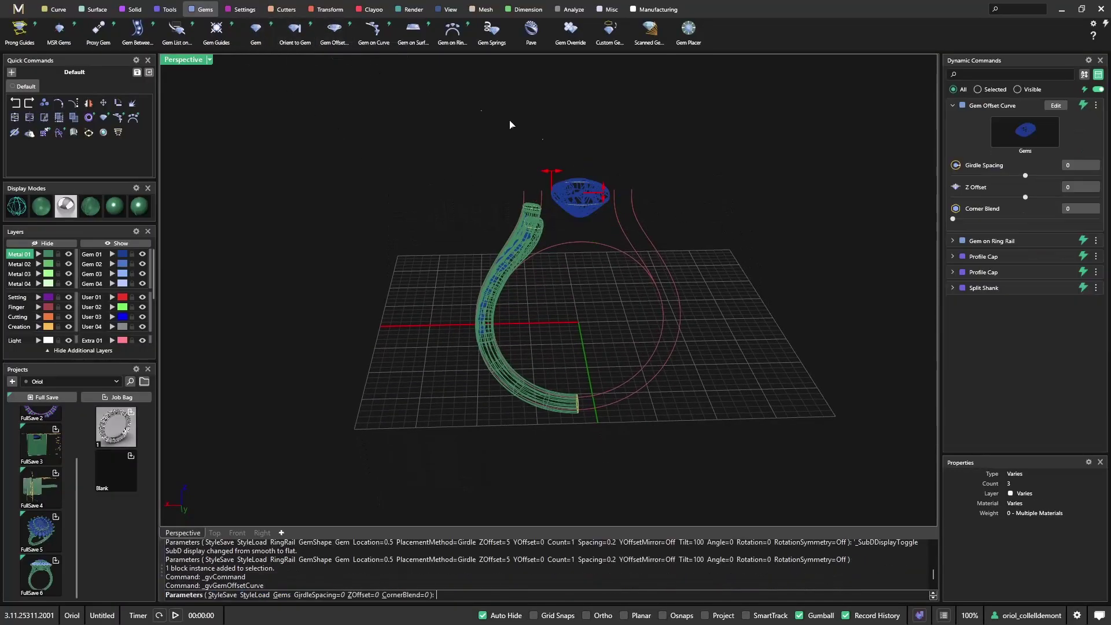
drag(552, 172, 541, 175)
right_drag(600, 218, 605, 196)
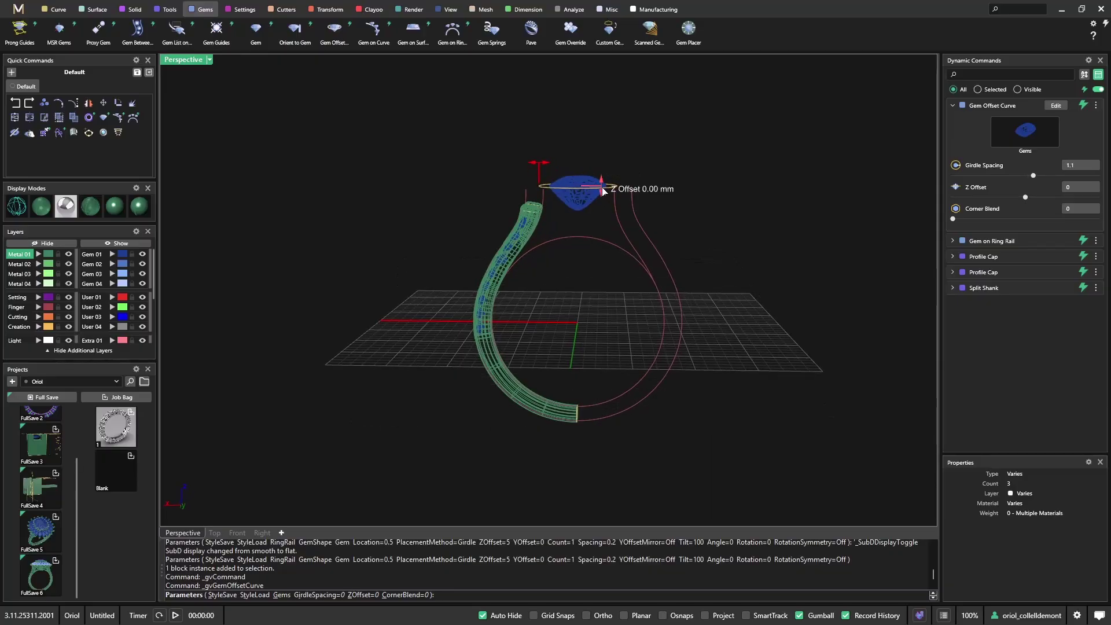
drag(604, 199, 605, 204)
right_drag(605, 203, 603, 267)
key(Return)
Add a second Gem Offset Curve from the center gem with girdle spacing 0 and Z offset -5.3.
click(593, 213)
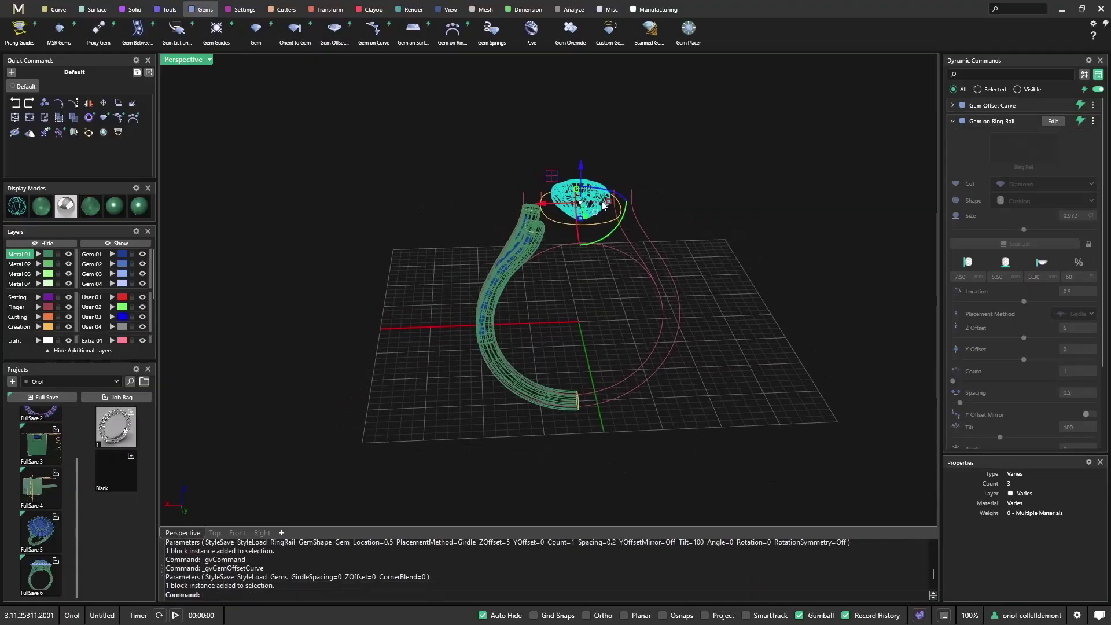
key(Return)
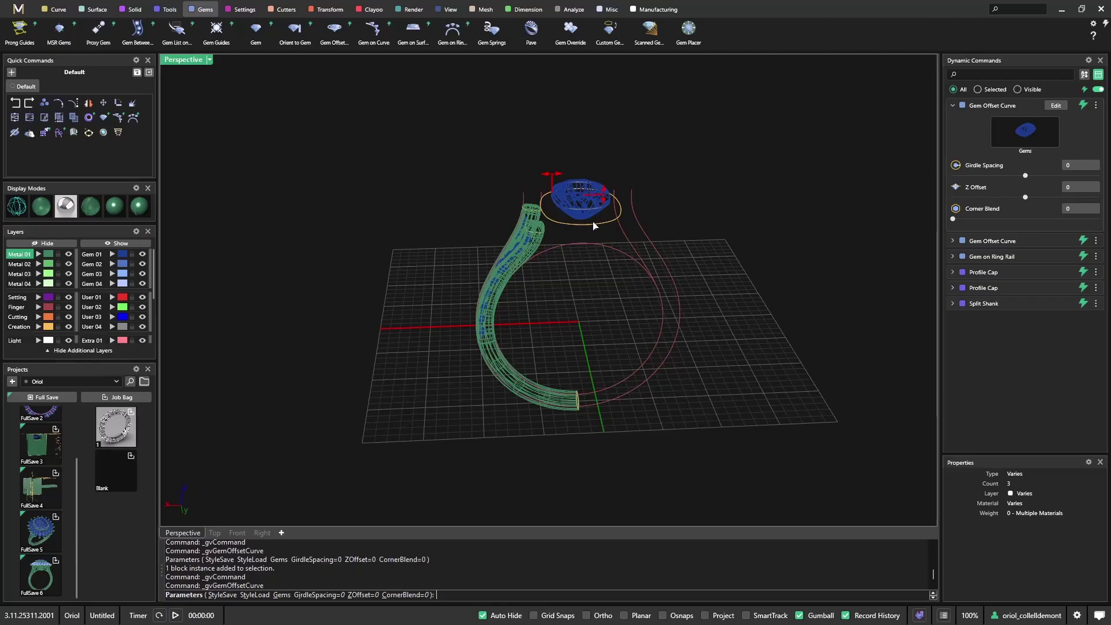
drag(606, 201, 609, 251)
right_drag(614, 252, 681, 253)
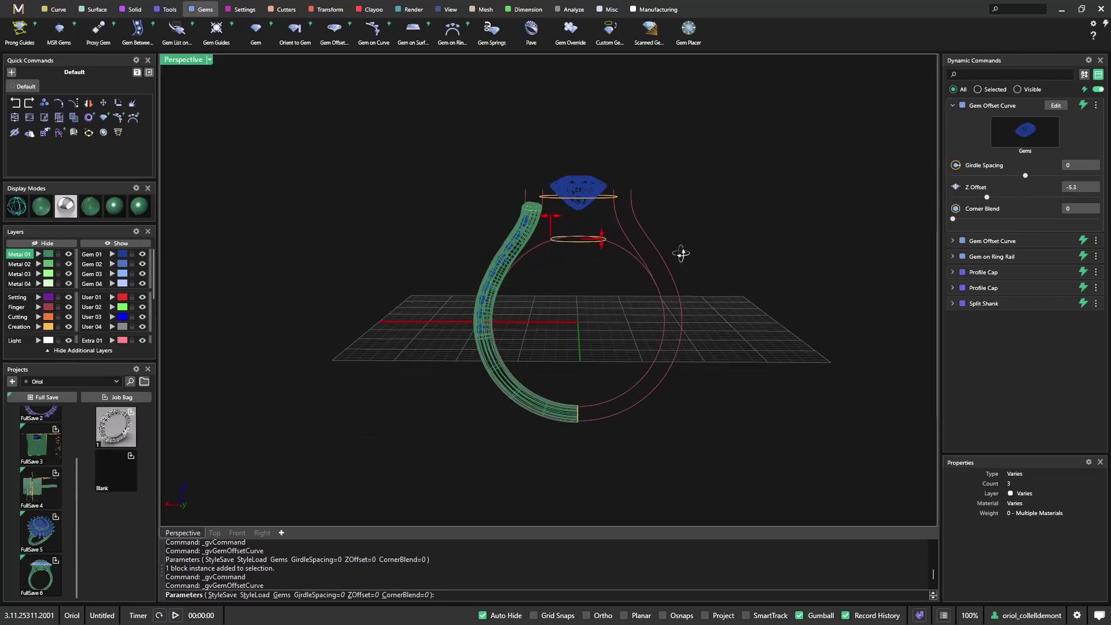
click(243, 10)
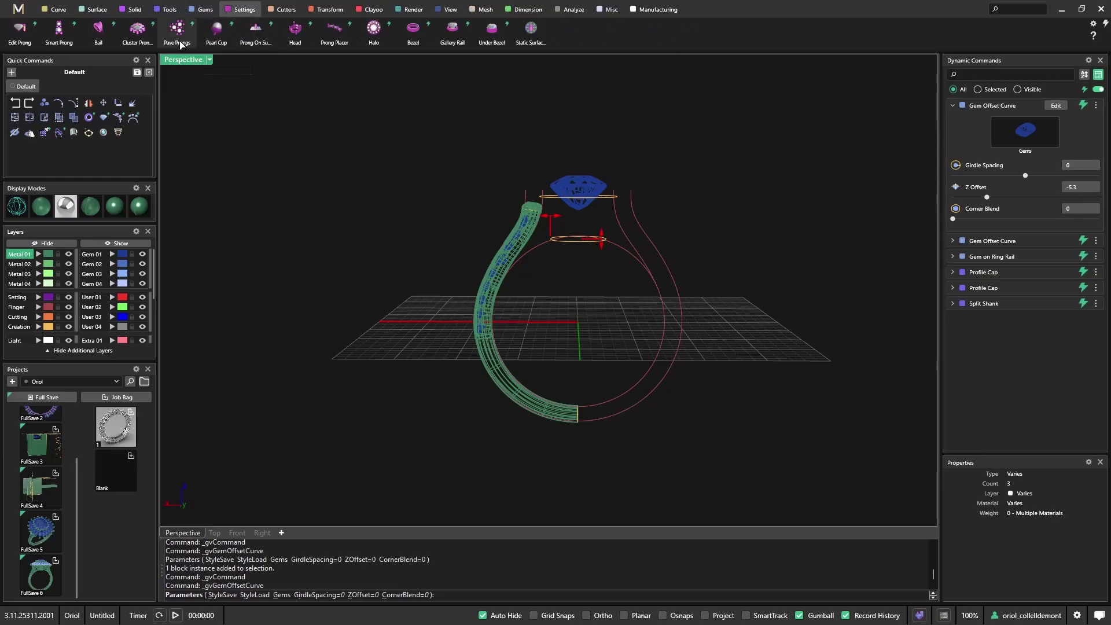
right_click(348, 167)
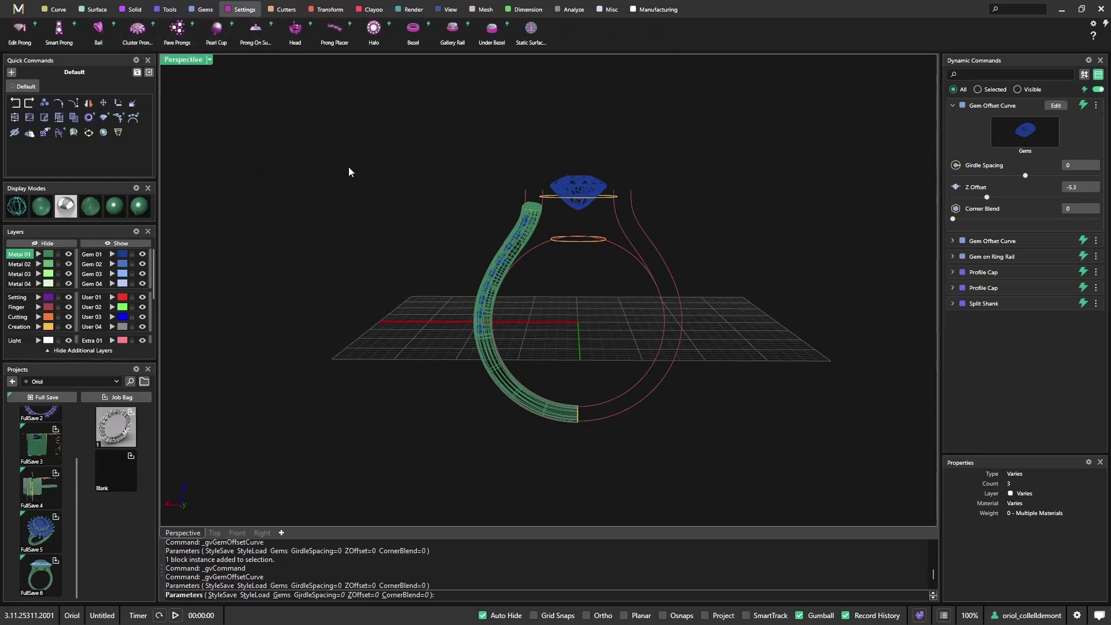
Start Gem on Curve on the upper offset curve and set the diamonds' shape to Marquise.
right_drag(351, 168, 537, 186)
shift+click(618, 211)
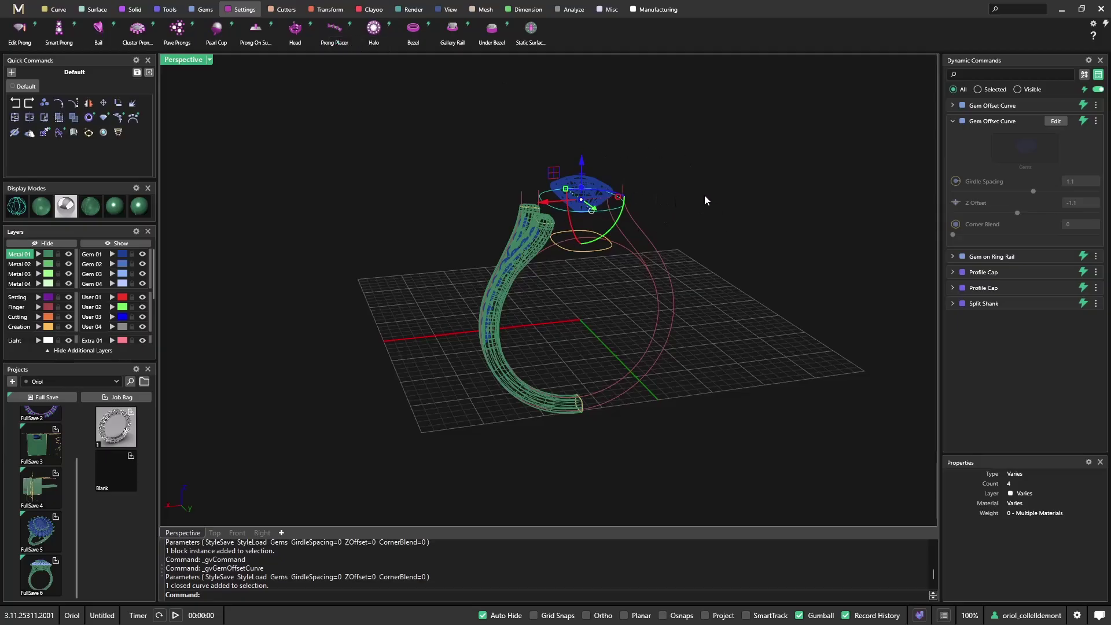
right_drag(773, 184, 764, 236)
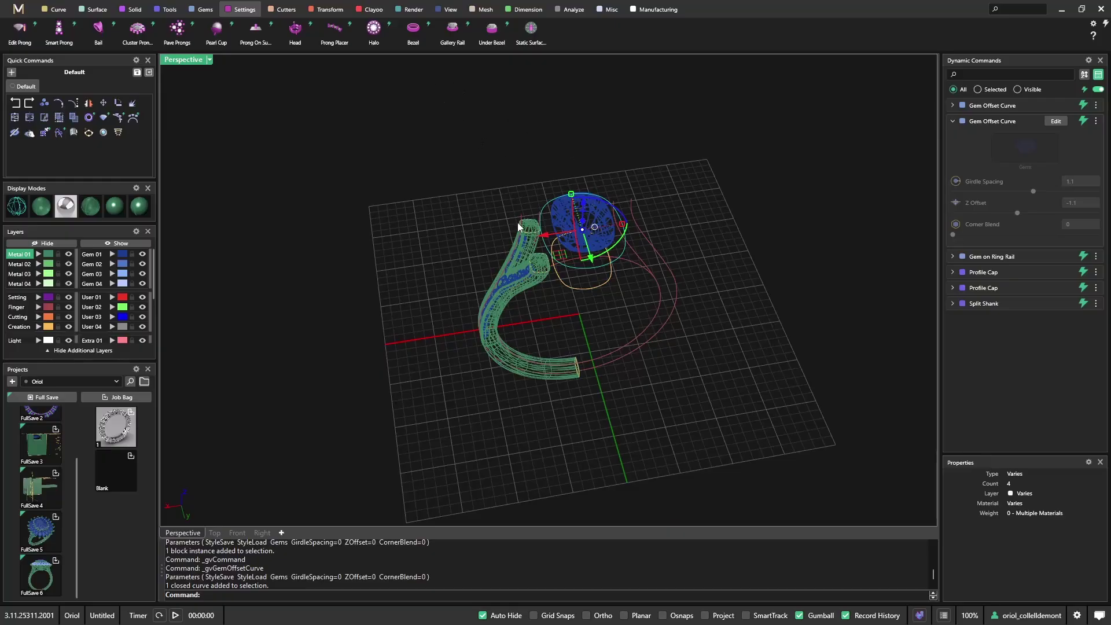
click(206, 9)
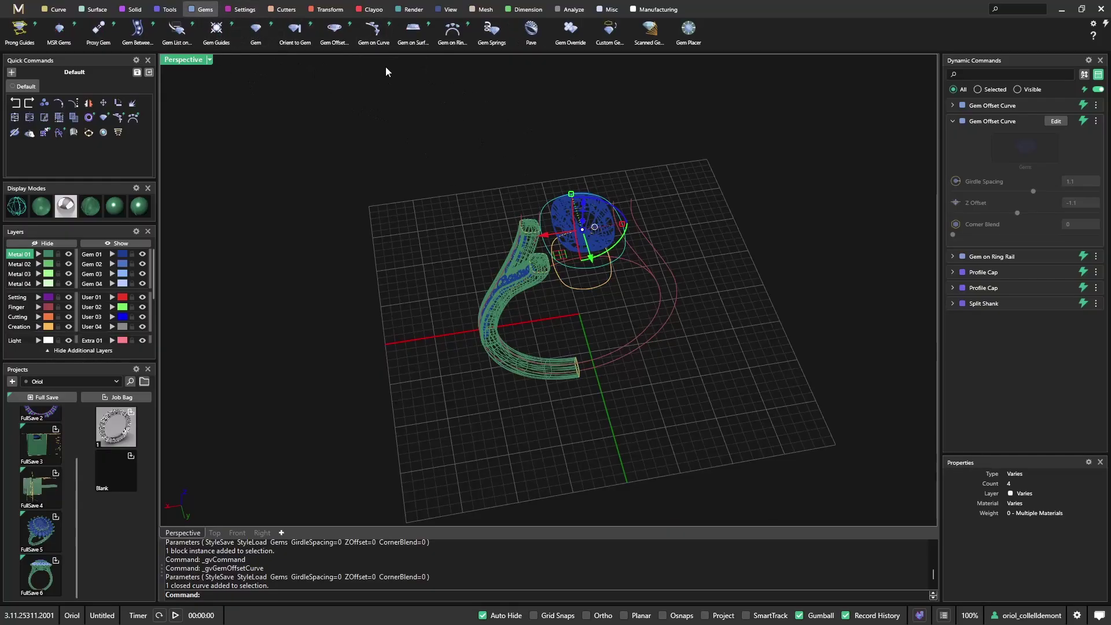
click(374, 30)
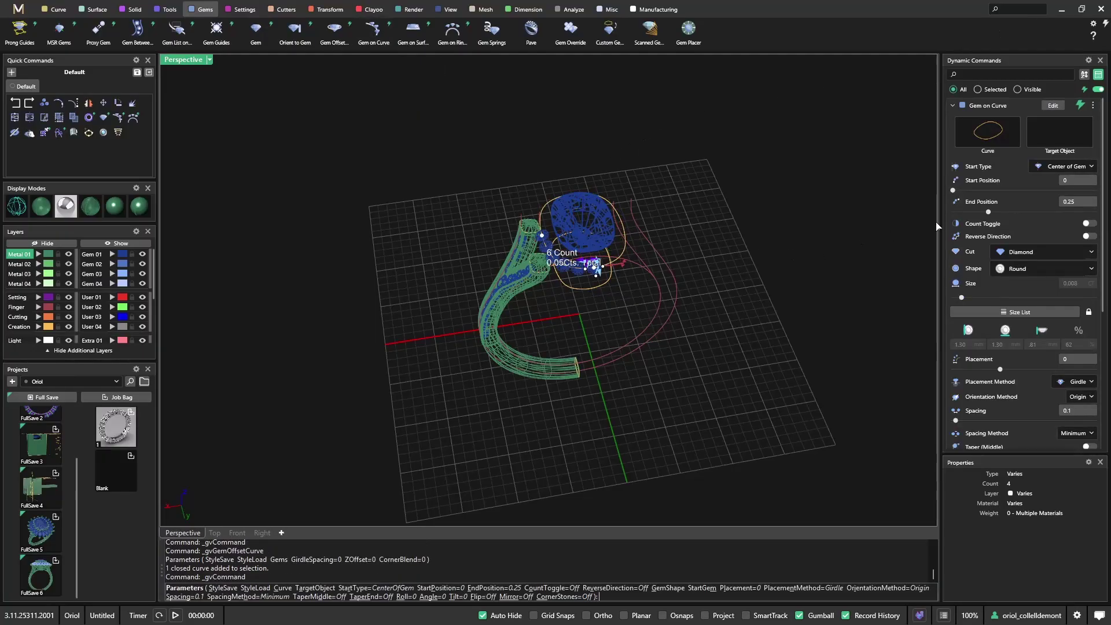
click(1024, 269)
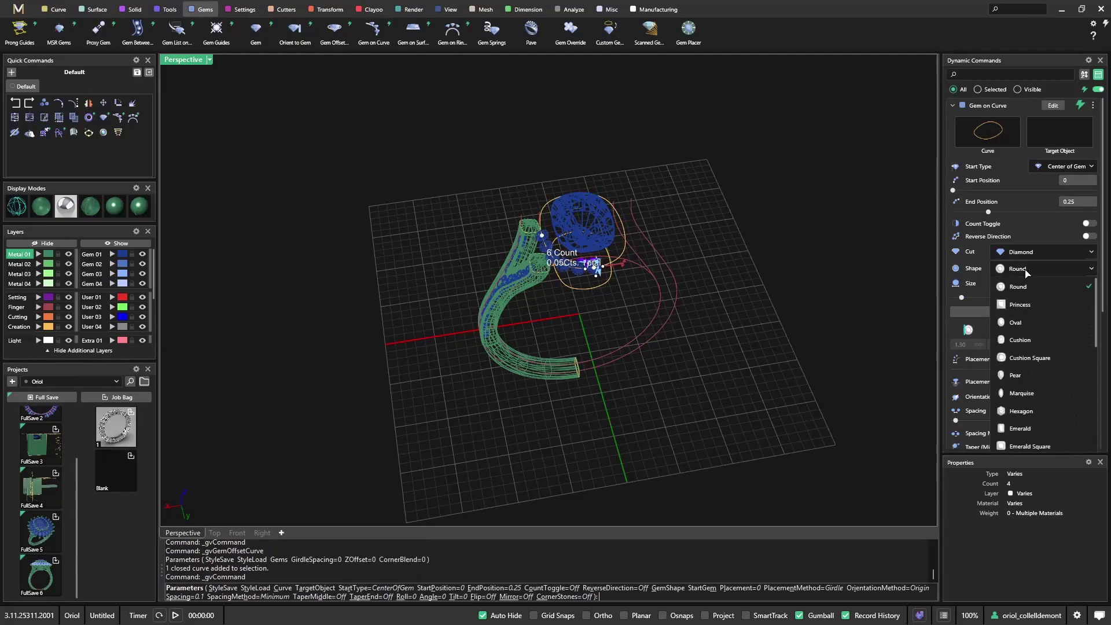
click(1032, 397)
scroll(610, 260, up, 6)
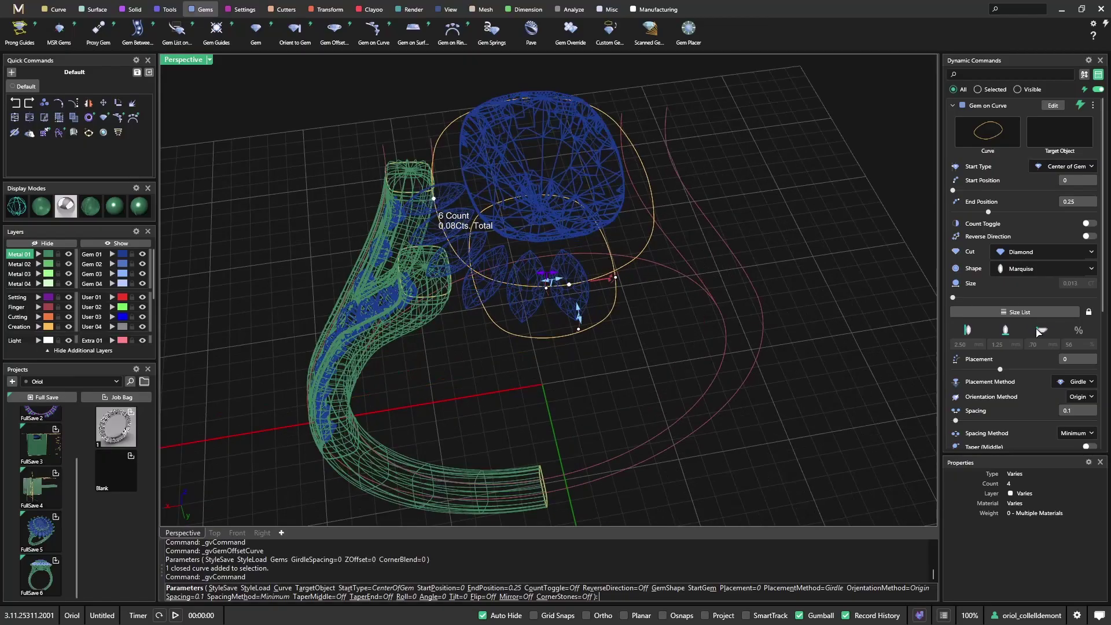
Set the marquise size to 4.00 x 2.00 mm and the end position to 1 so the gems fill the whole curve.
click(1029, 313)
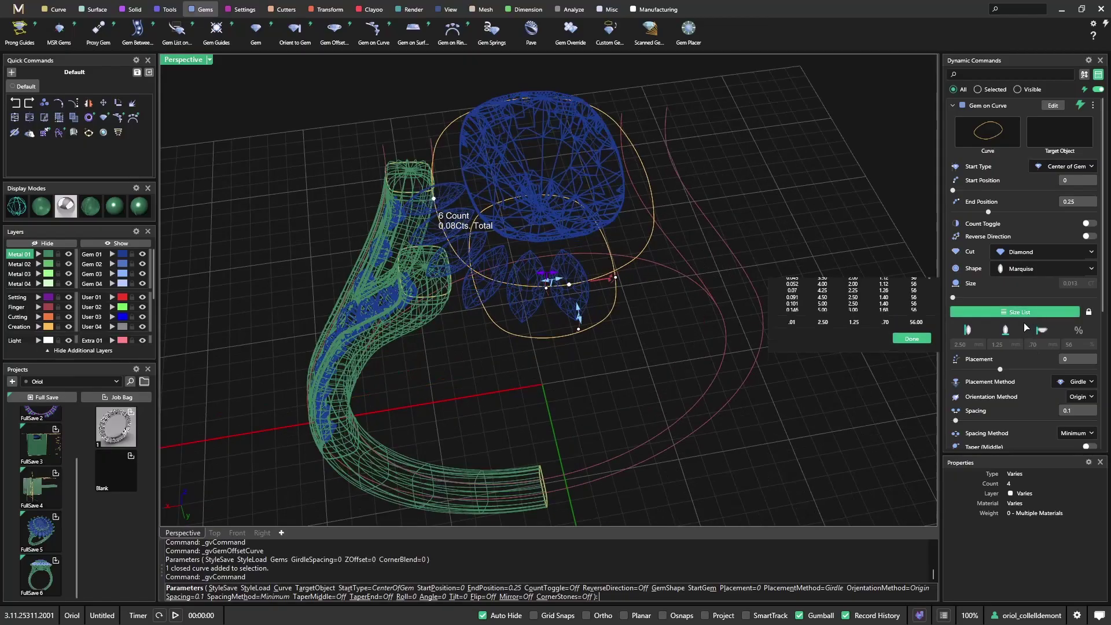
click(853, 342)
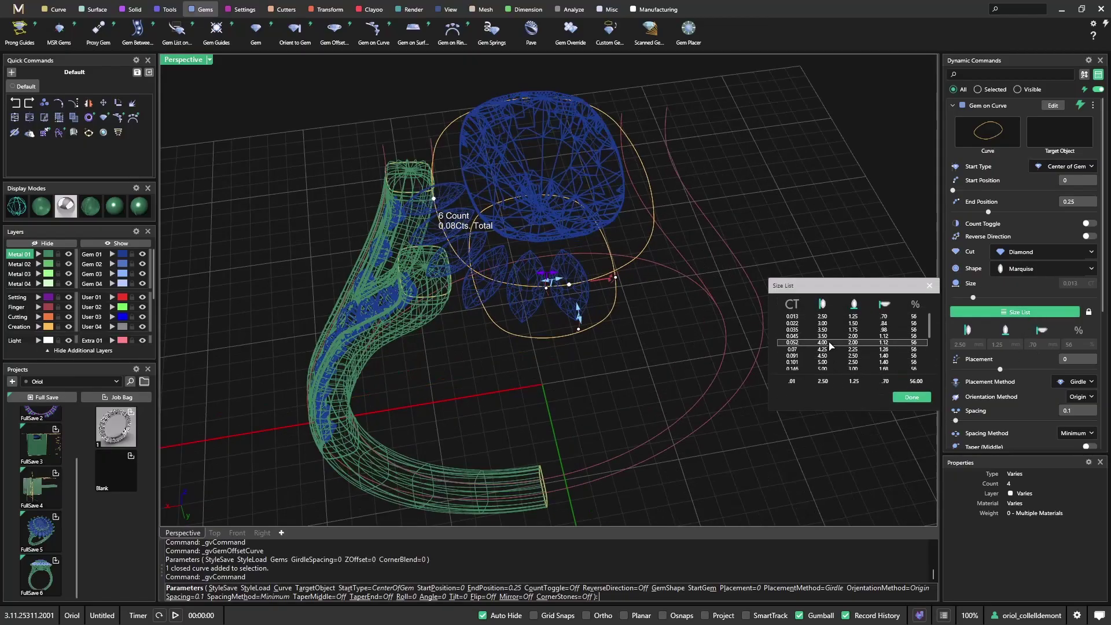
scroll(739, 313, down, 3)
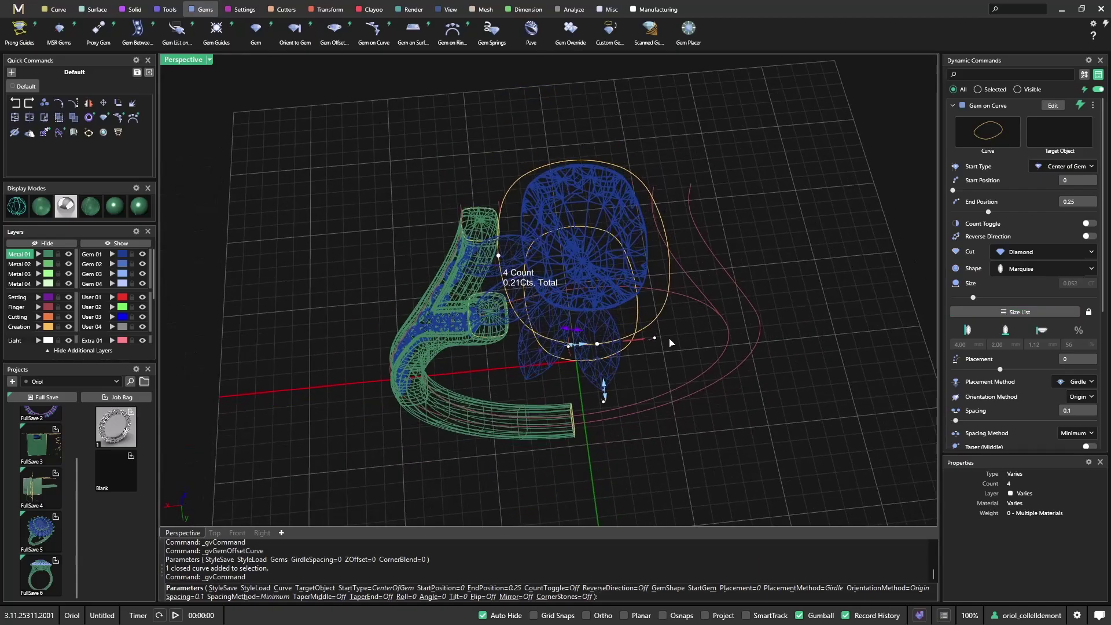
double_click(1063, 200)
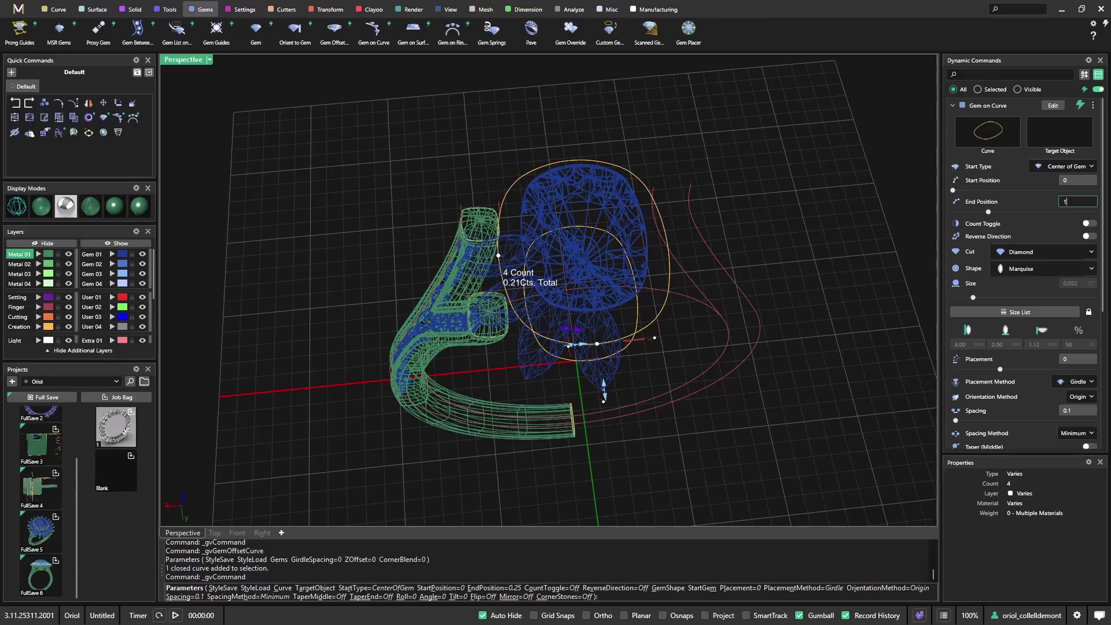
text(1)
key(Return)
right_drag(556, 296, 169, 454)
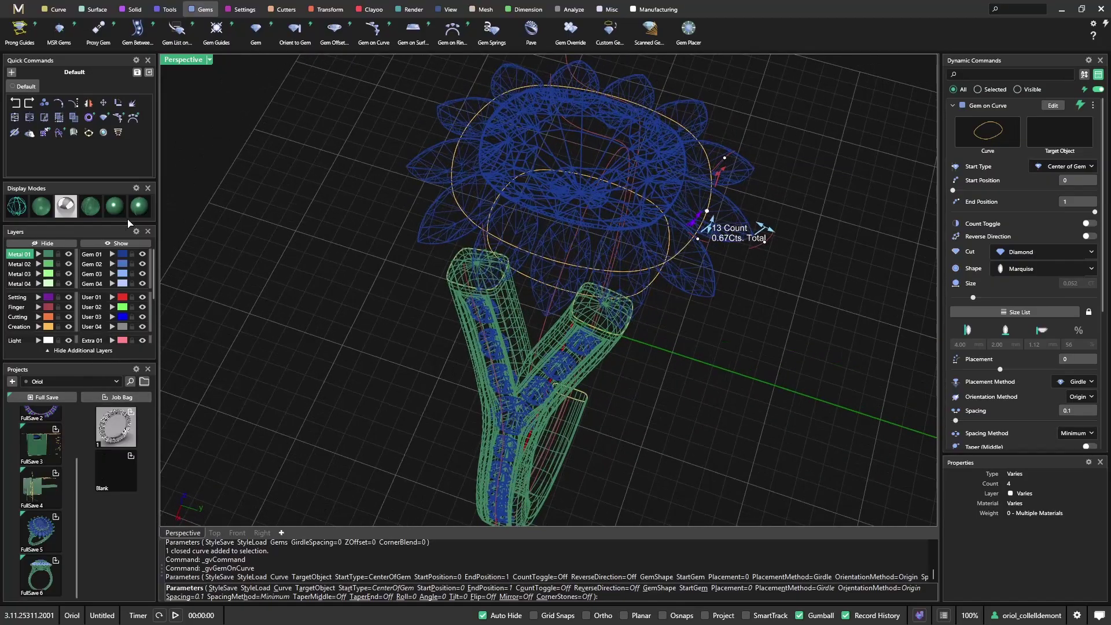
Check the marquise halo against the split shank in the Top view and accept the gems on the curve.
click(208, 60)
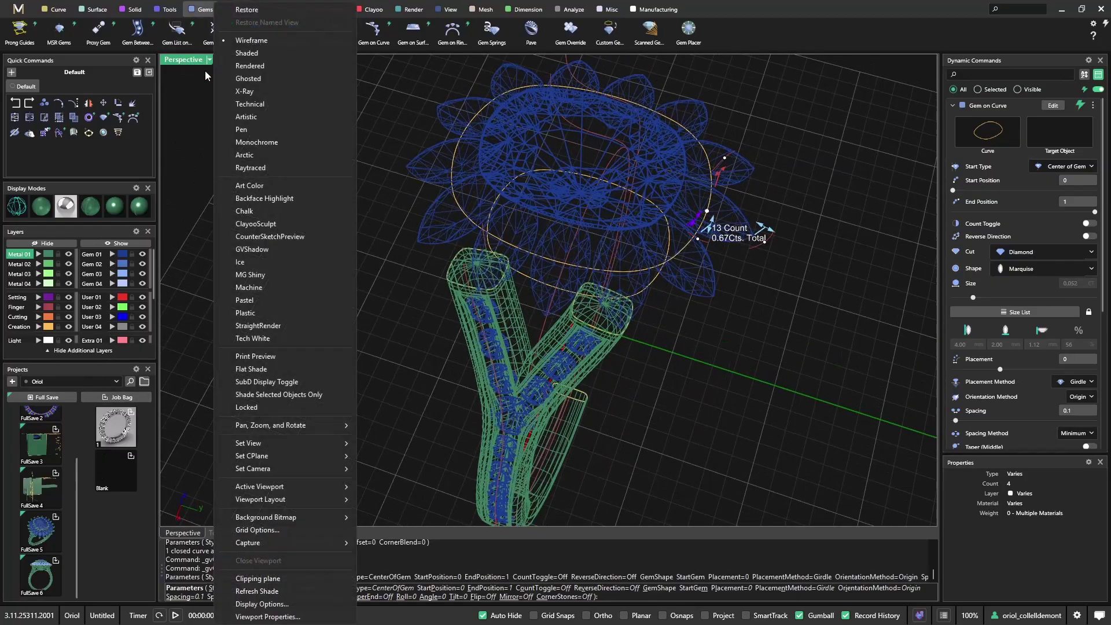
click(375, 161)
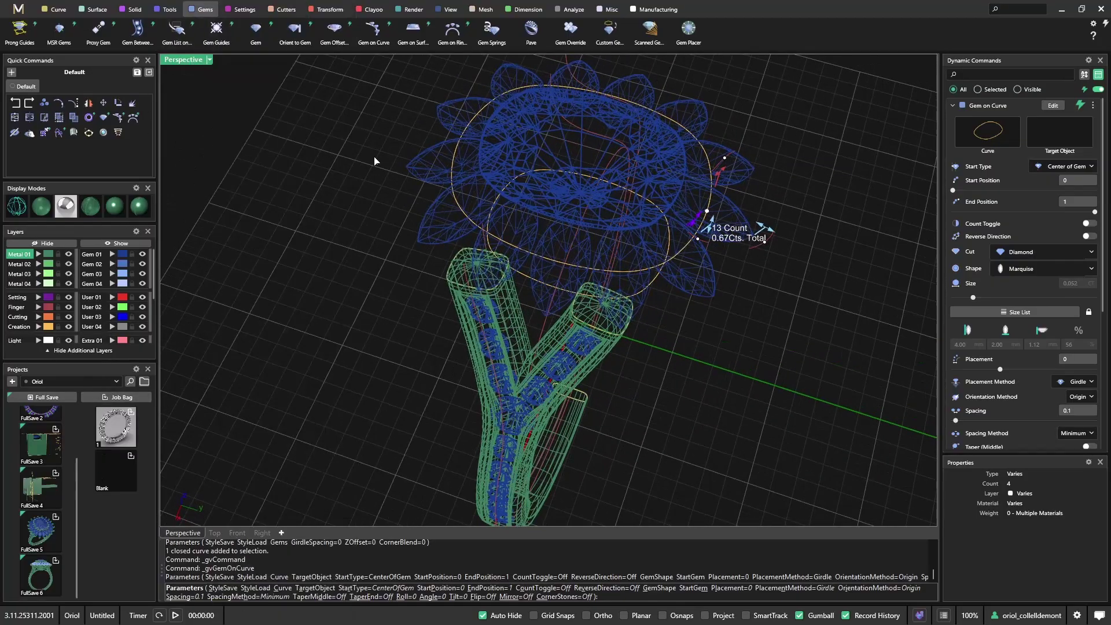
click(215, 533)
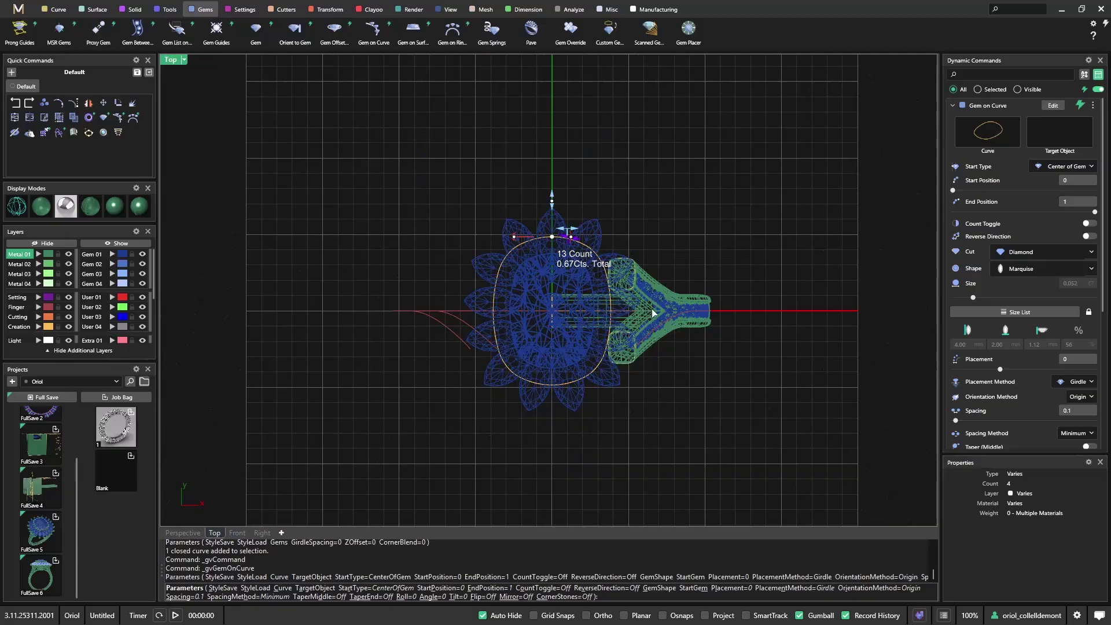
scroll(653, 313, up, 4)
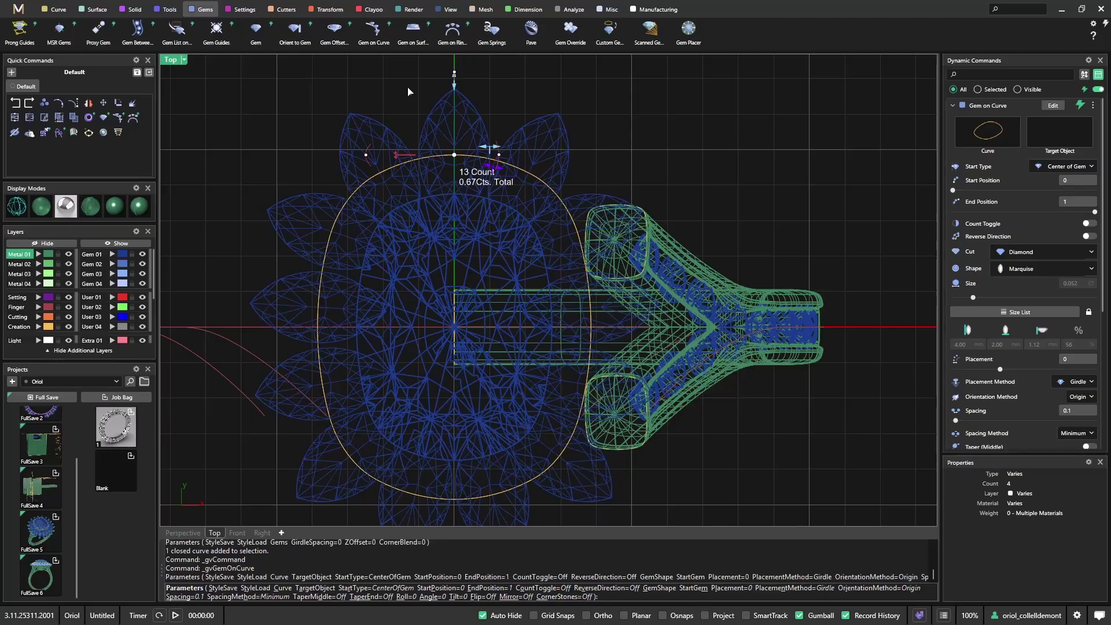
scroll(459, 108, down, 3)
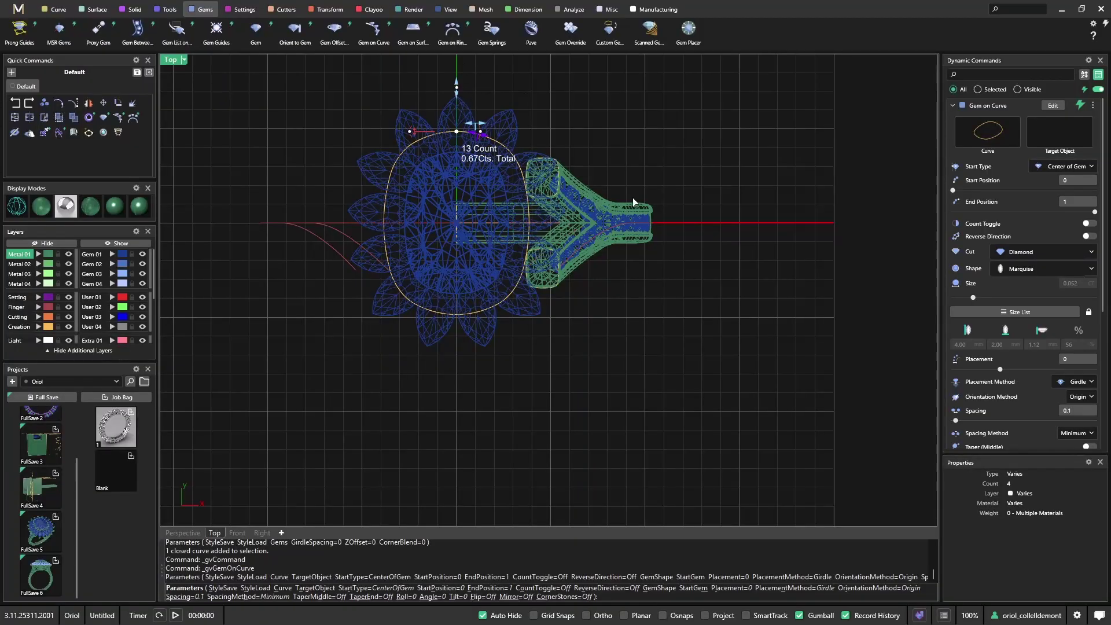
scroll(460, 119, up, 1)
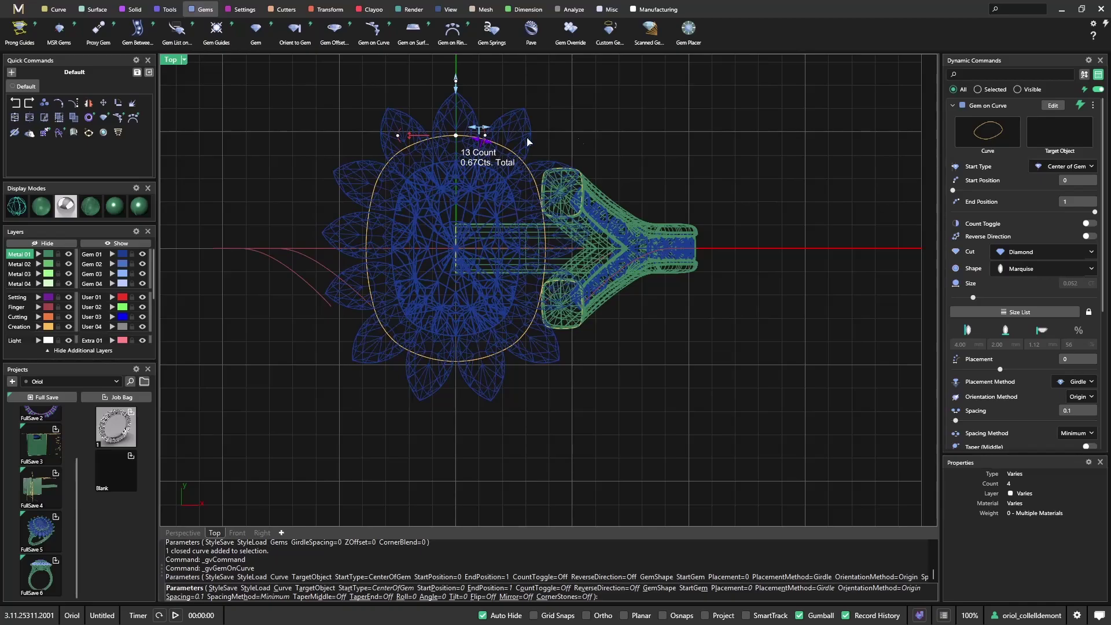
key(Return)
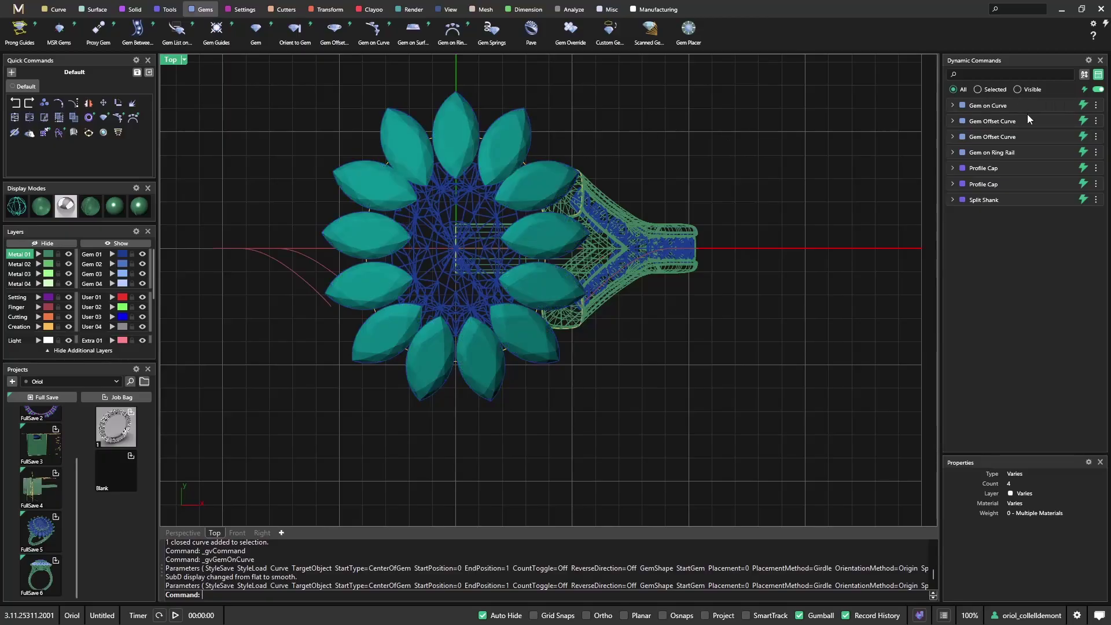
Edit the upper Gem Offset Curve to a girdle spacing of 2.1 so the marquise halo widens, and accept the change.
click(432, 138)
click(467, 169)
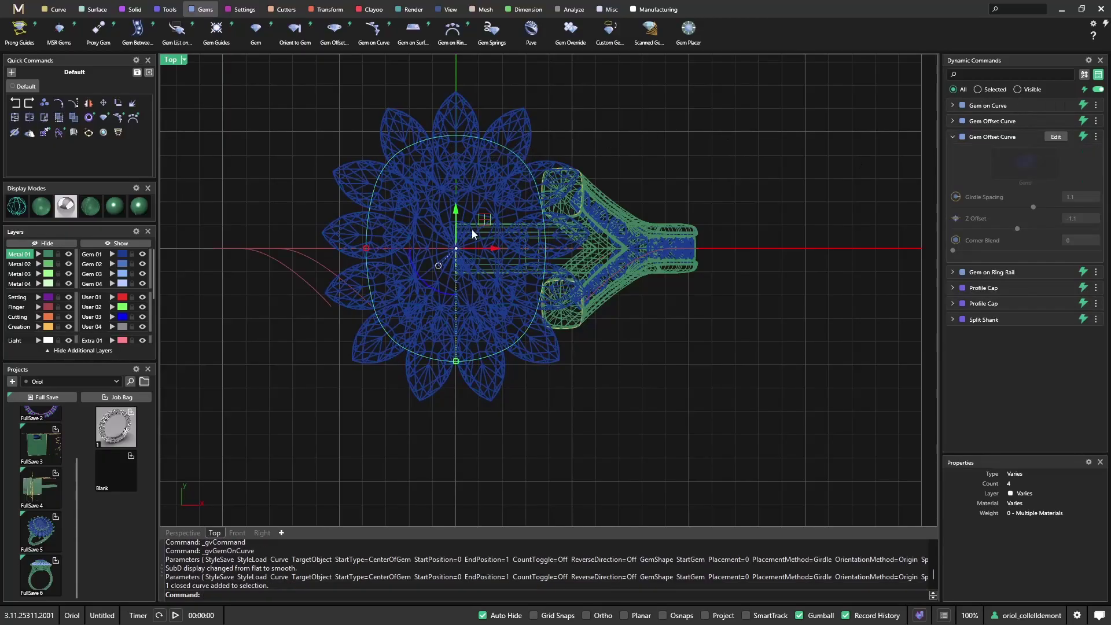
click(1056, 136)
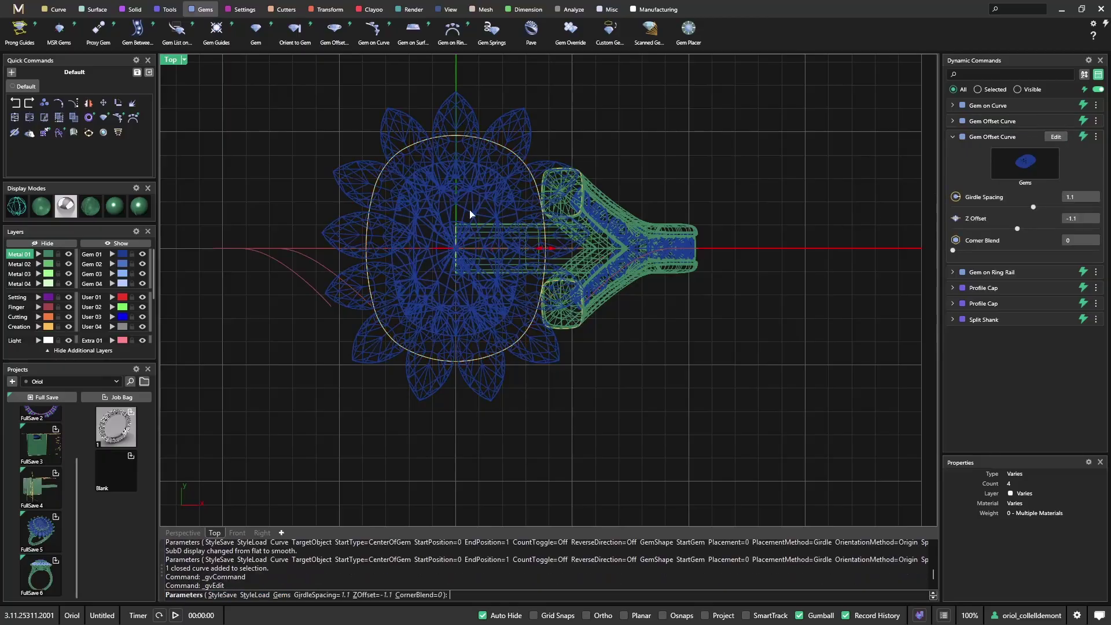
mouse_move(544, 252)
drag(547, 252, 555, 252)
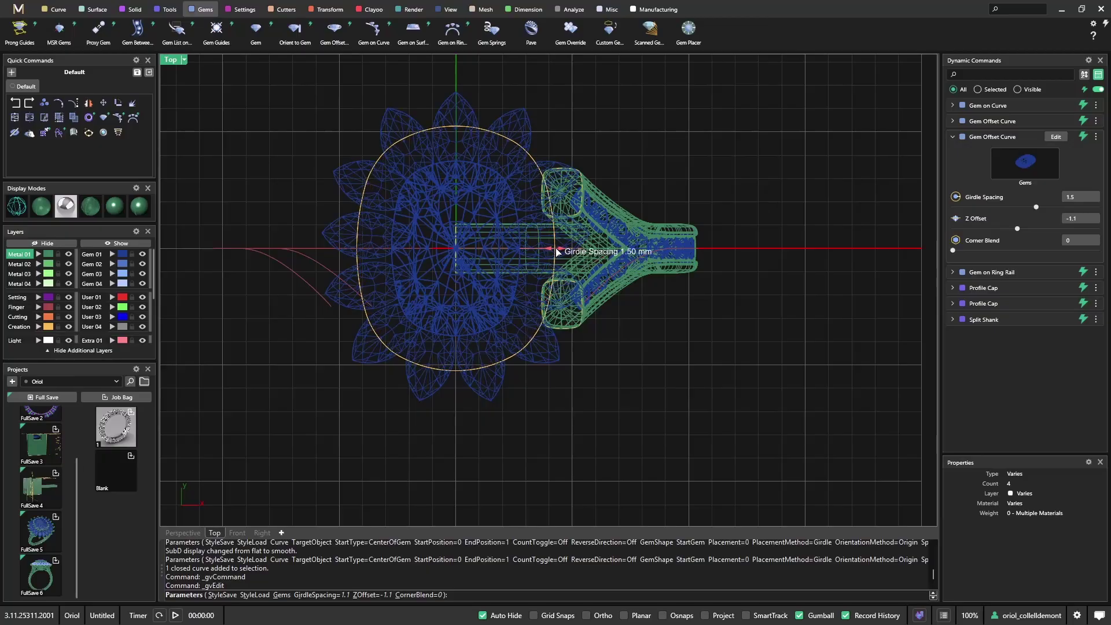
mouse_move(548, 252)
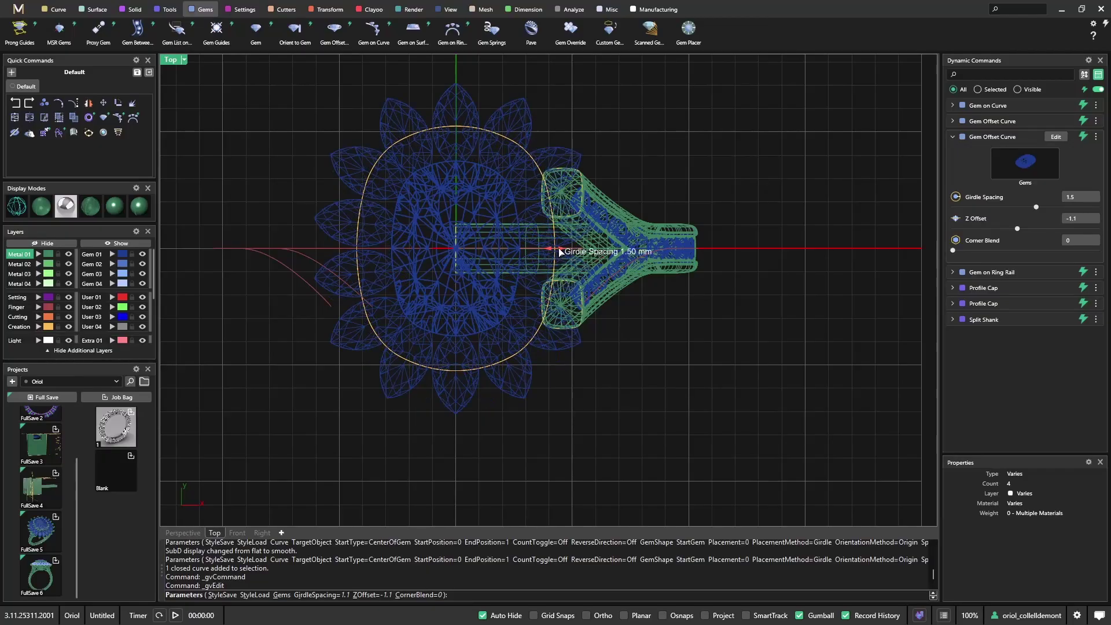
drag(560, 252, 567, 251)
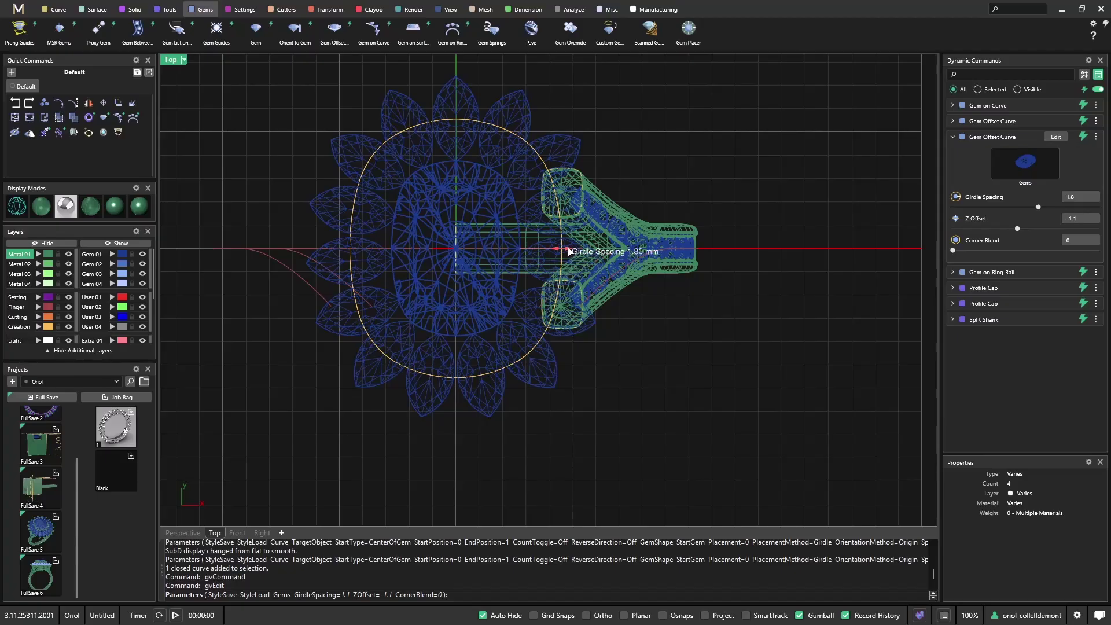
drag(568, 253, 570, 253)
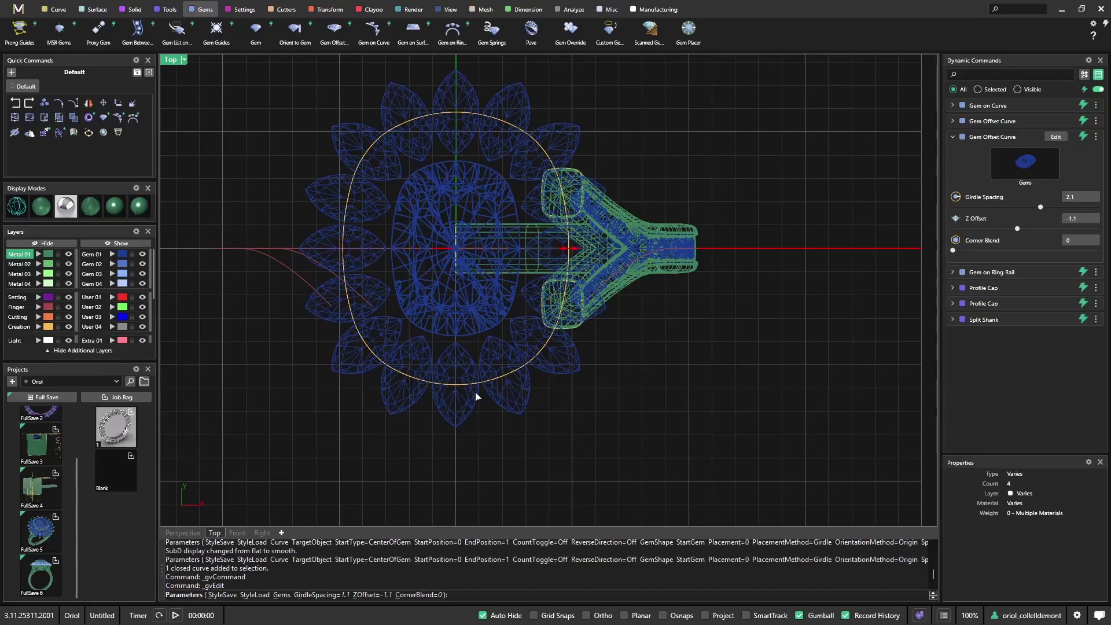
click(182, 533)
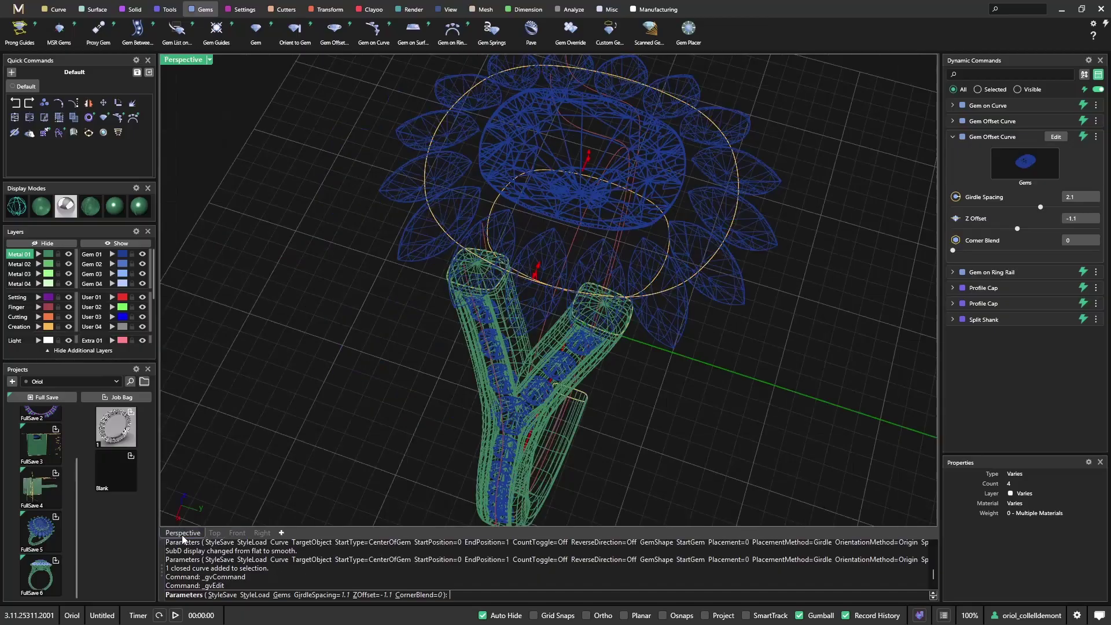
right_drag(652, 347, 557, 246)
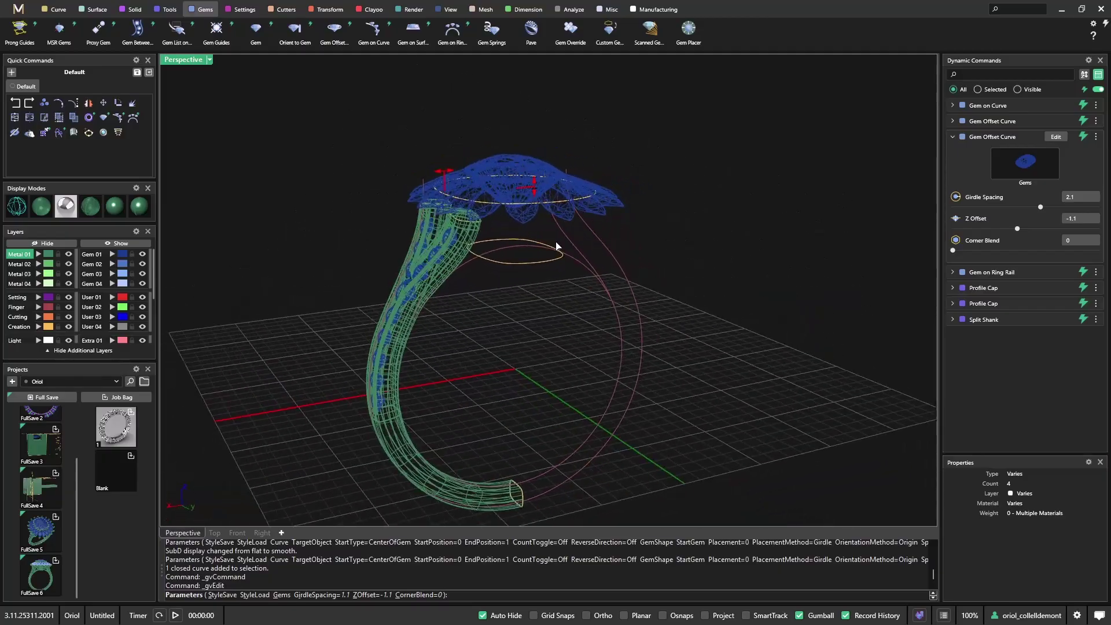
right_click(771, 242)
right_drag(771, 241, 677, 324)
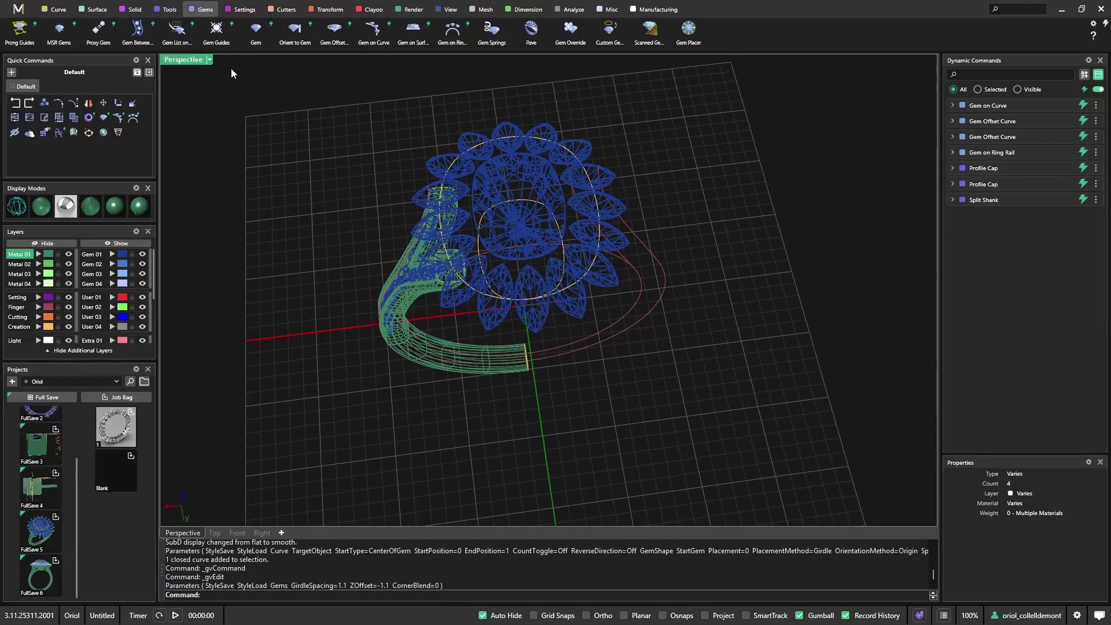
Start Cluster Prong Placer with the cushion diamond as center gem and the marquise halo gems as cluster gems.
click(242, 11)
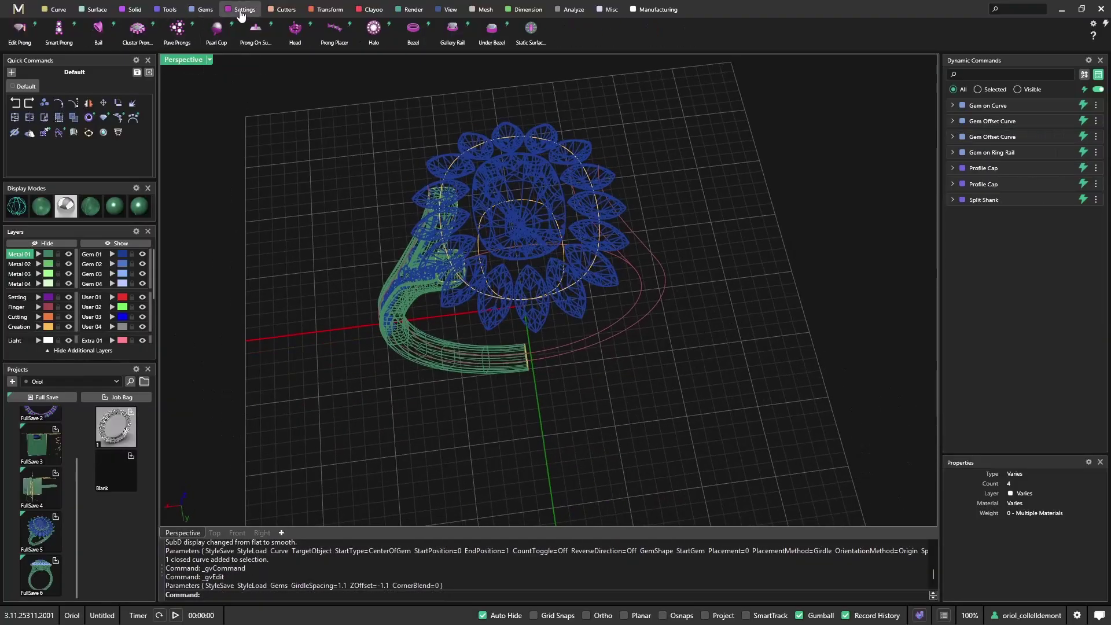
click(137, 41)
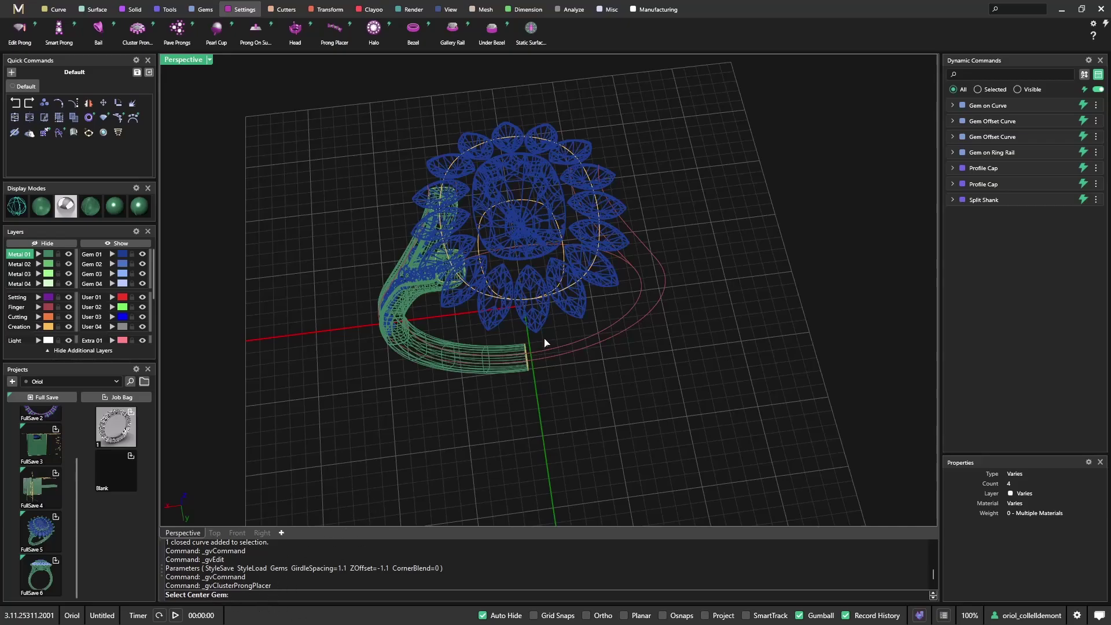
right_drag(580, 290, 573, 186)
click(525, 175)
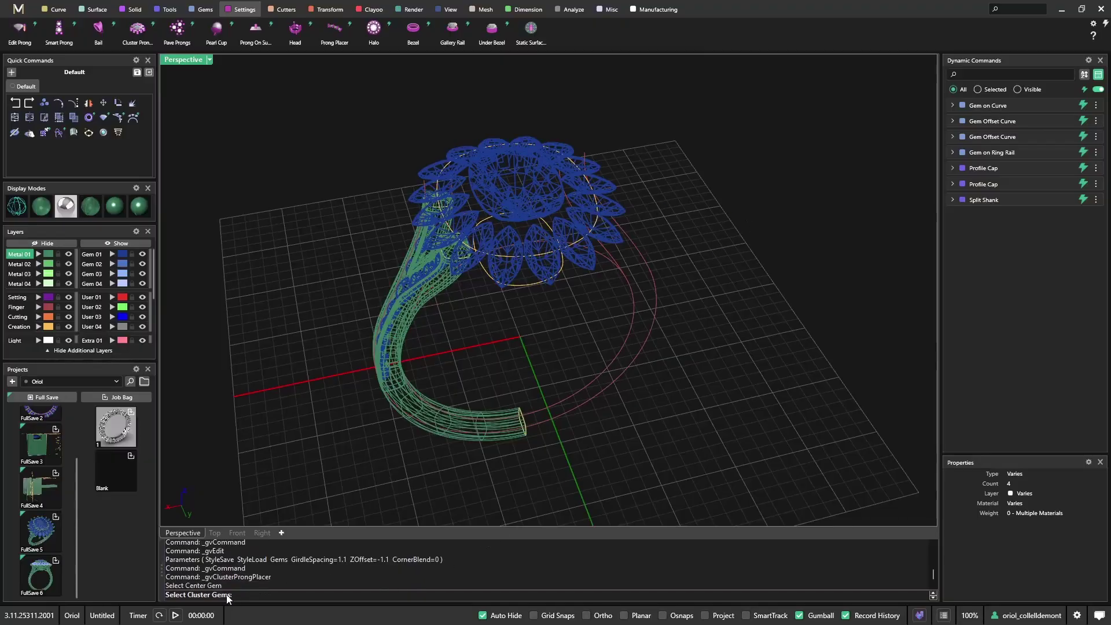
click(589, 270)
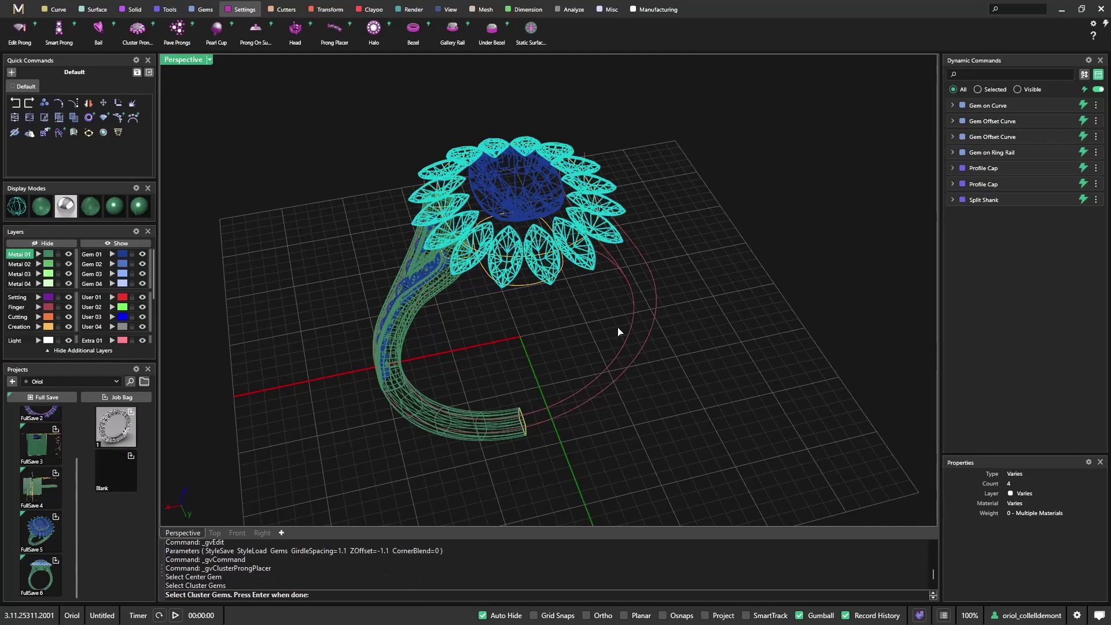
right_click(795, 330)
right_drag(764, 387, 722, 400)
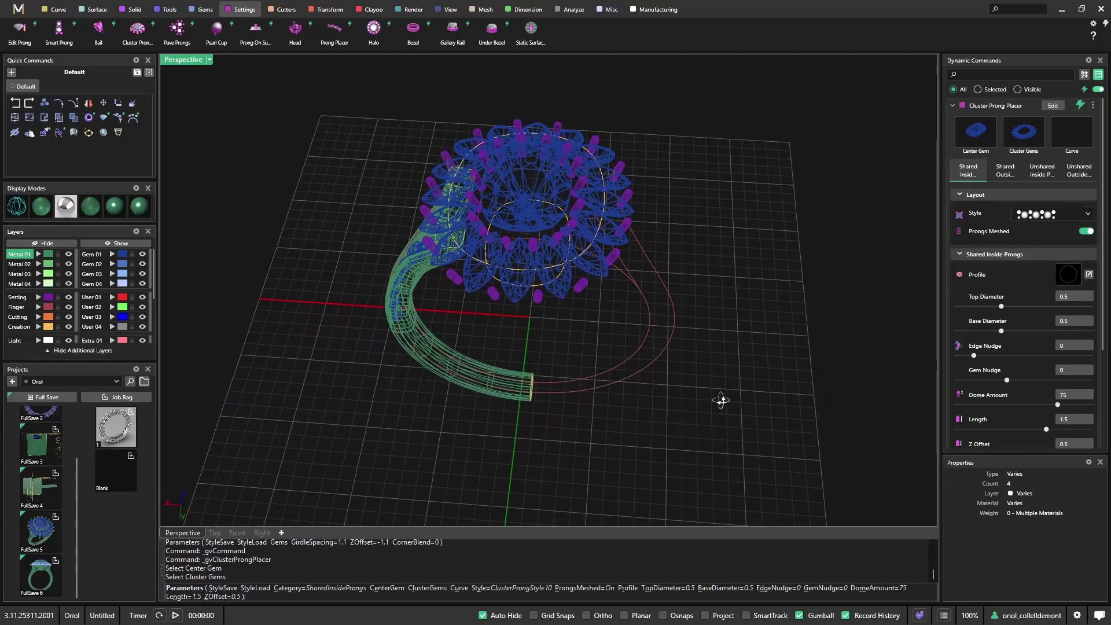
right_drag(645, 266, 702, 258)
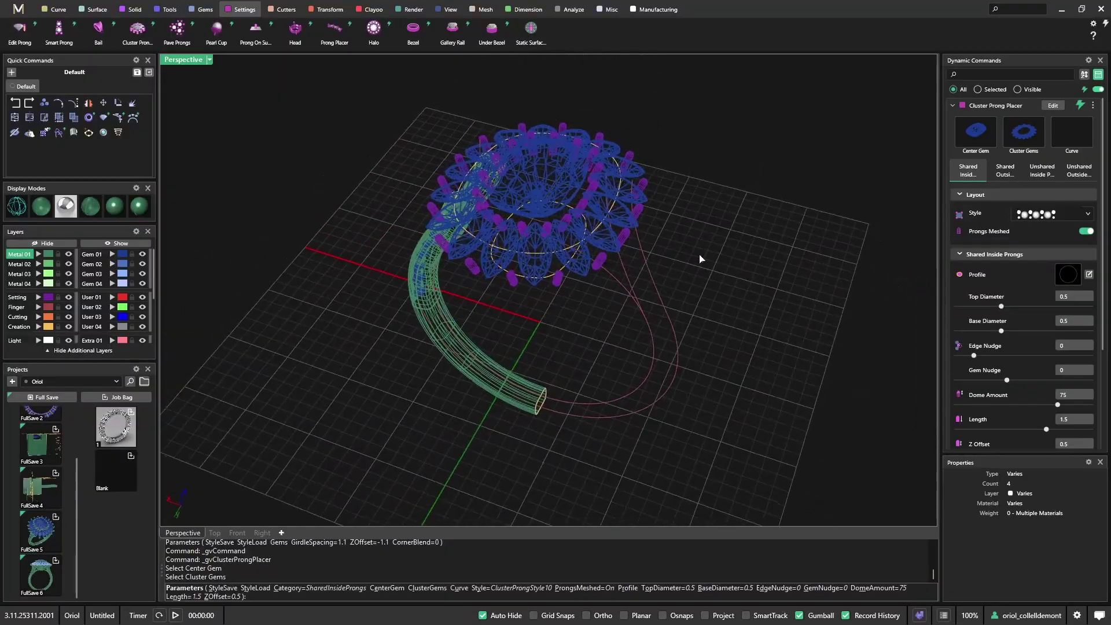
Change the cluster prong layout to ClusterProngStyle8, with a single outside prong on each marquise gem.
click(1080, 217)
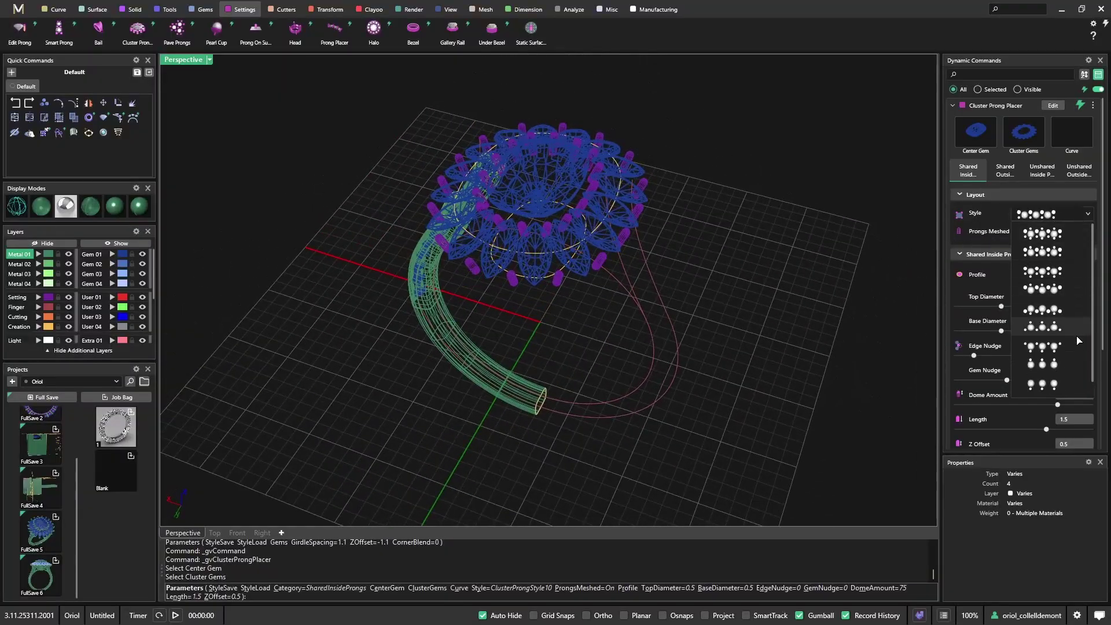
click(1061, 368)
right_drag(812, 366, 861, 290)
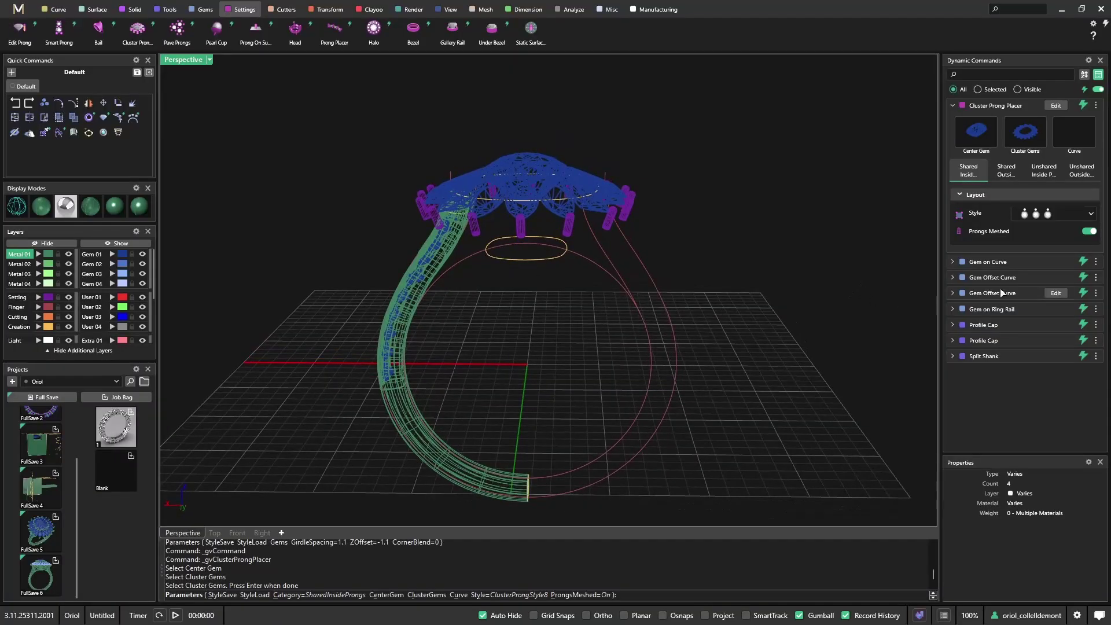
Assign the lower offset curve as the curve the cluster prongs blend to, and turn off Prongs Meshed.
click(1080, 125)
click(530, 261)
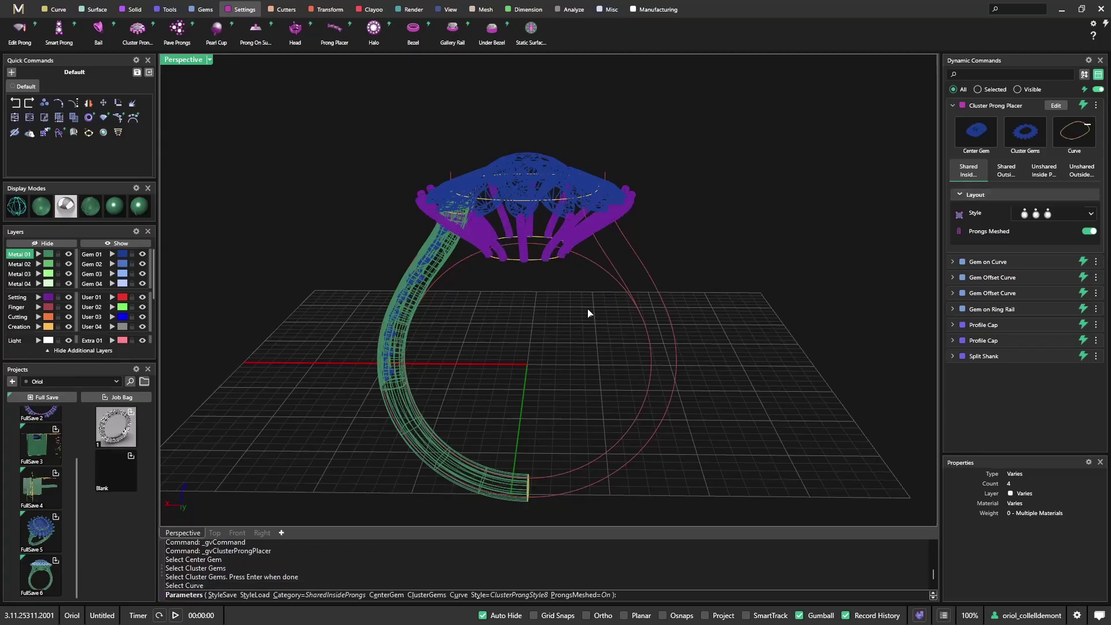
right_drag(588, 313, 447, 220)
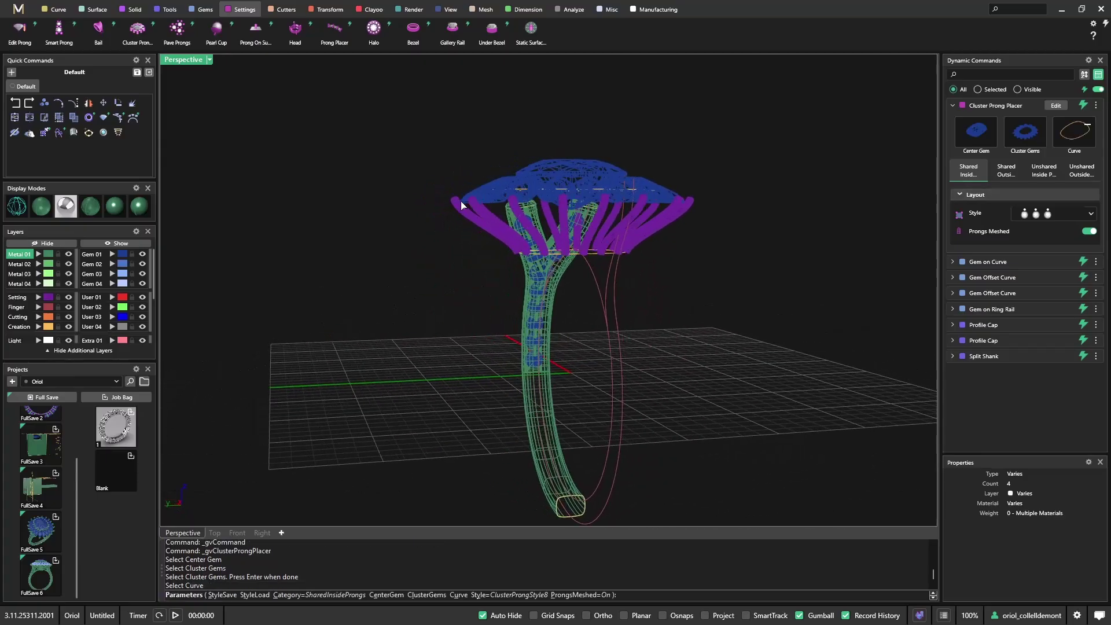
right_drag(783, 320, 723, 355)
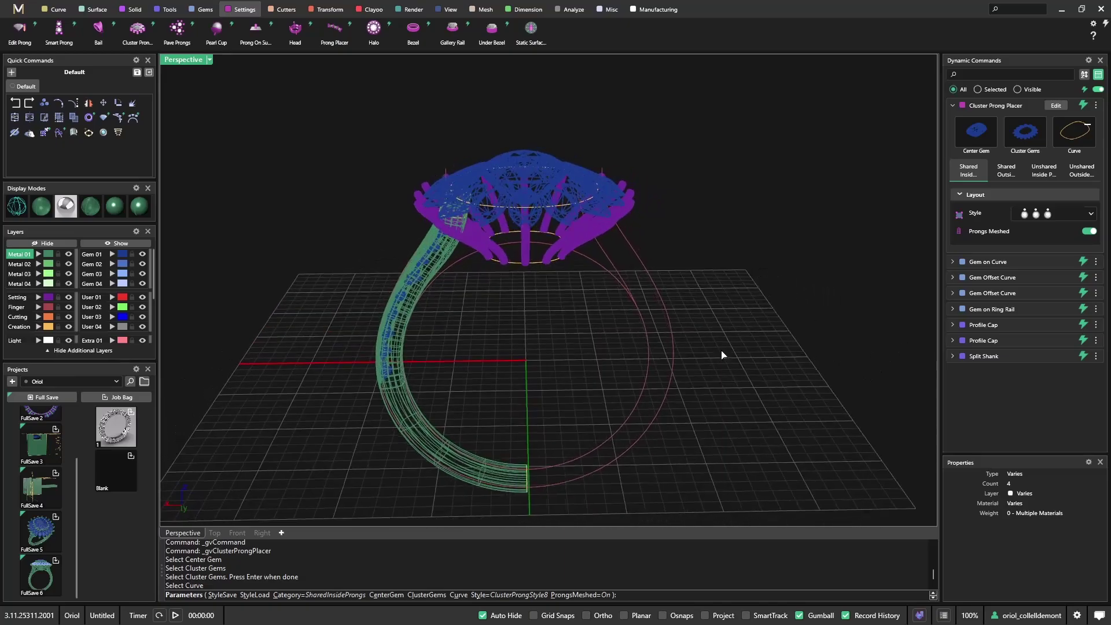
click(1089, 231)
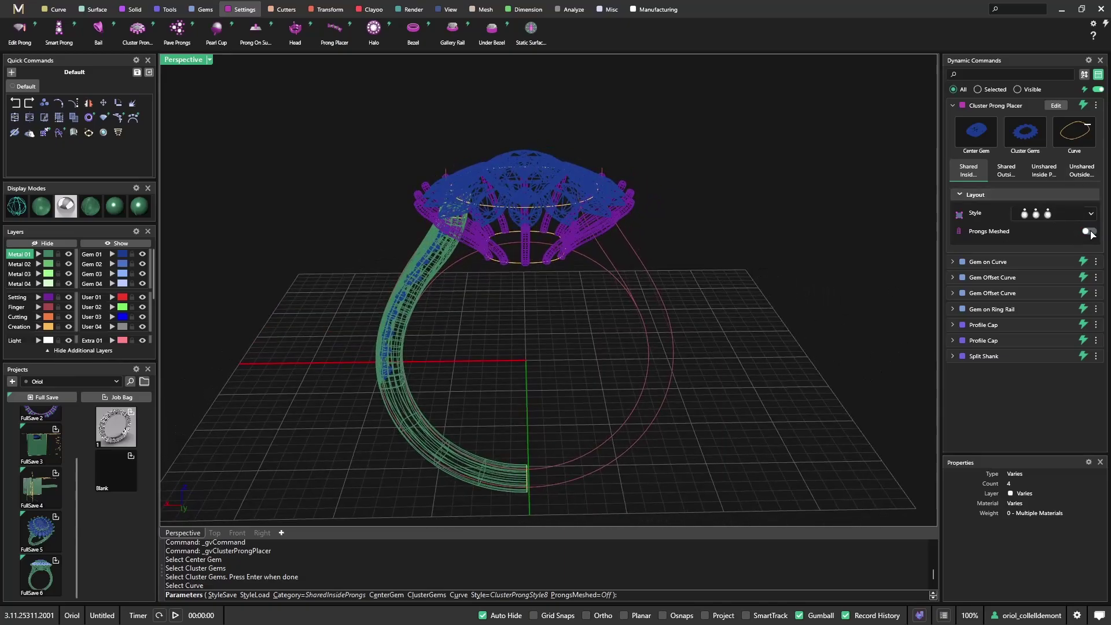
Set both the top diameter and the base diameter of the unshared outside prongs to 0.8.
click(1008, 176)
click(1054, 179)
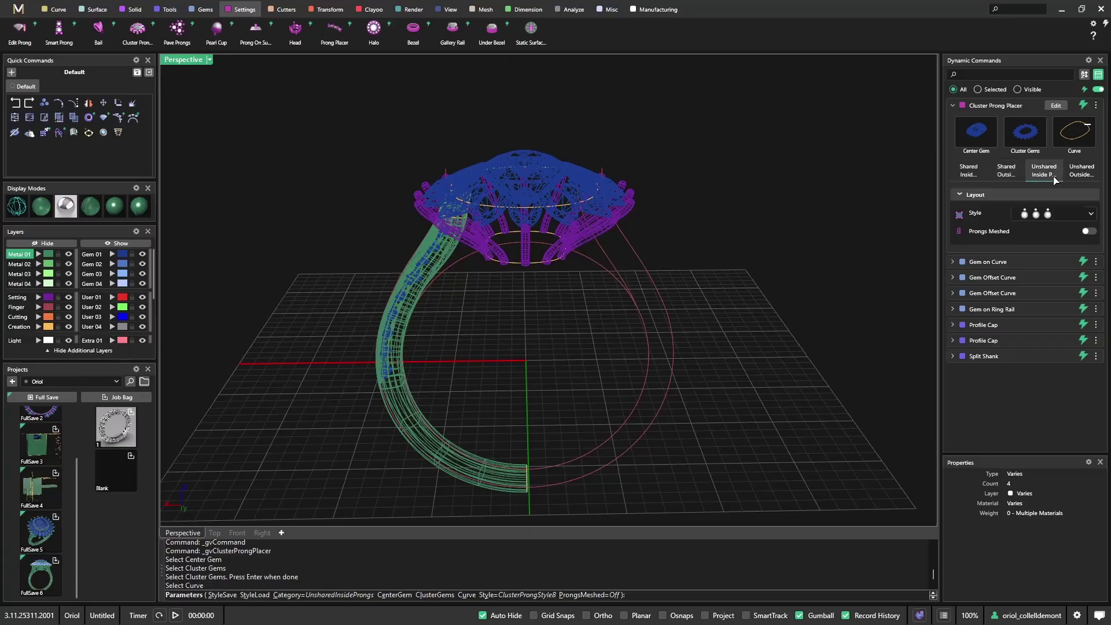
click(1080, 177)
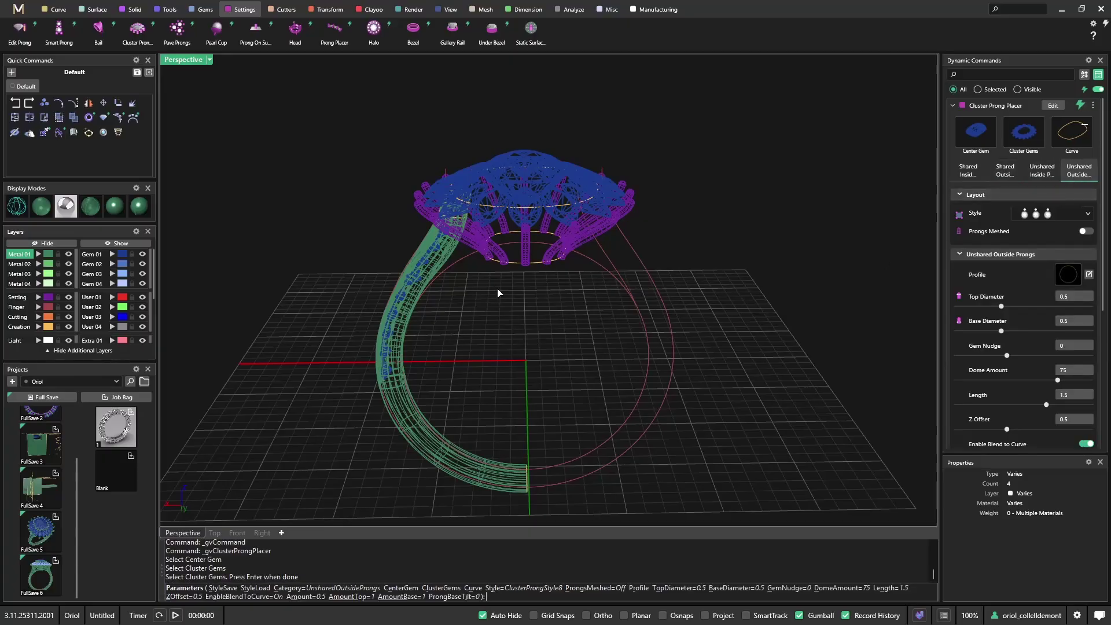
right_drag(498, 292, 650, 308)
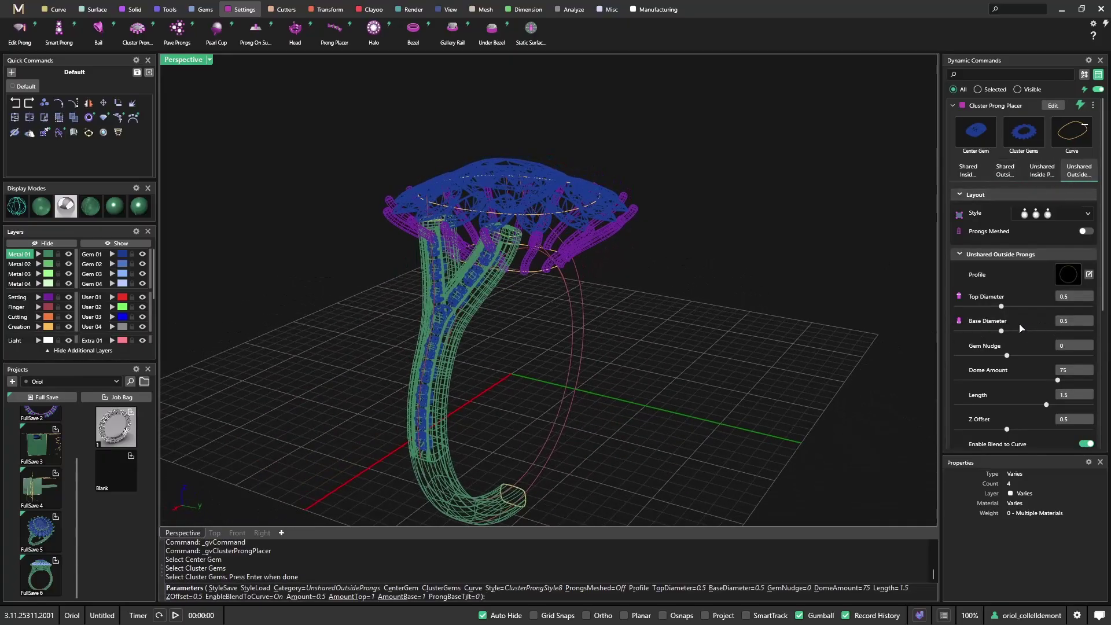
click(1082, 323)
click(1078, 299)
text(.8)
key(Tab)
key(Tab)
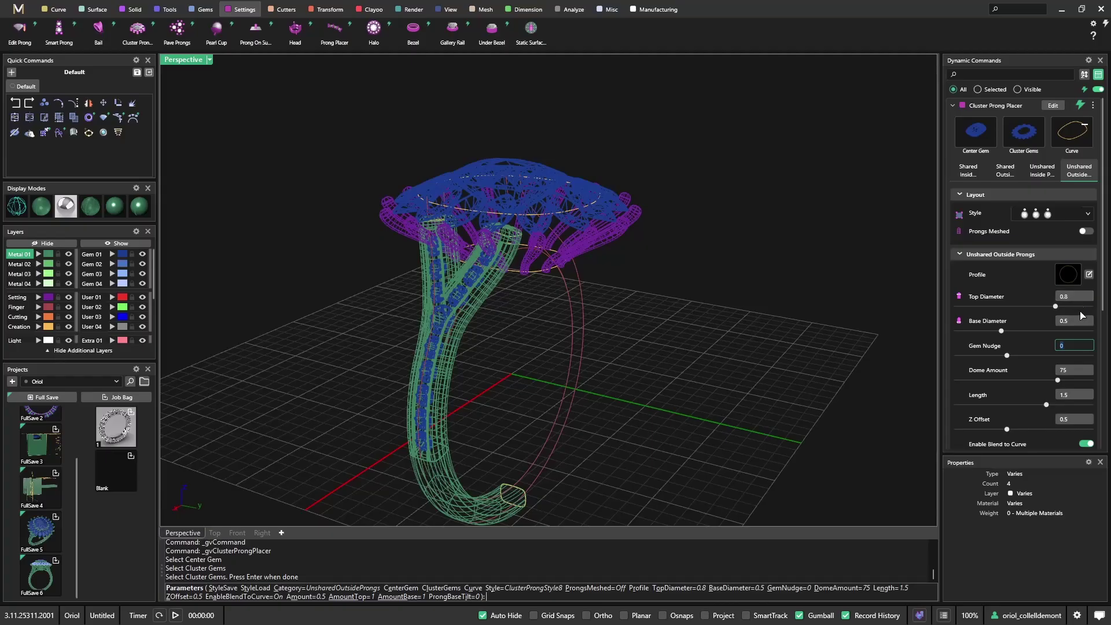
click(1089, 321)
text(.8)
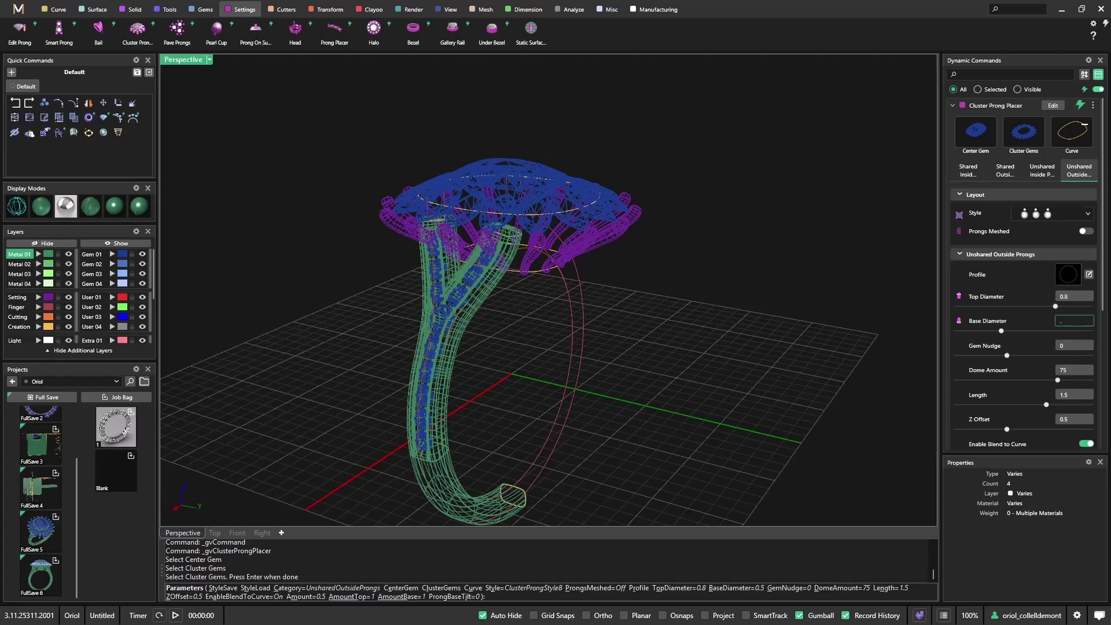
key(Tab)
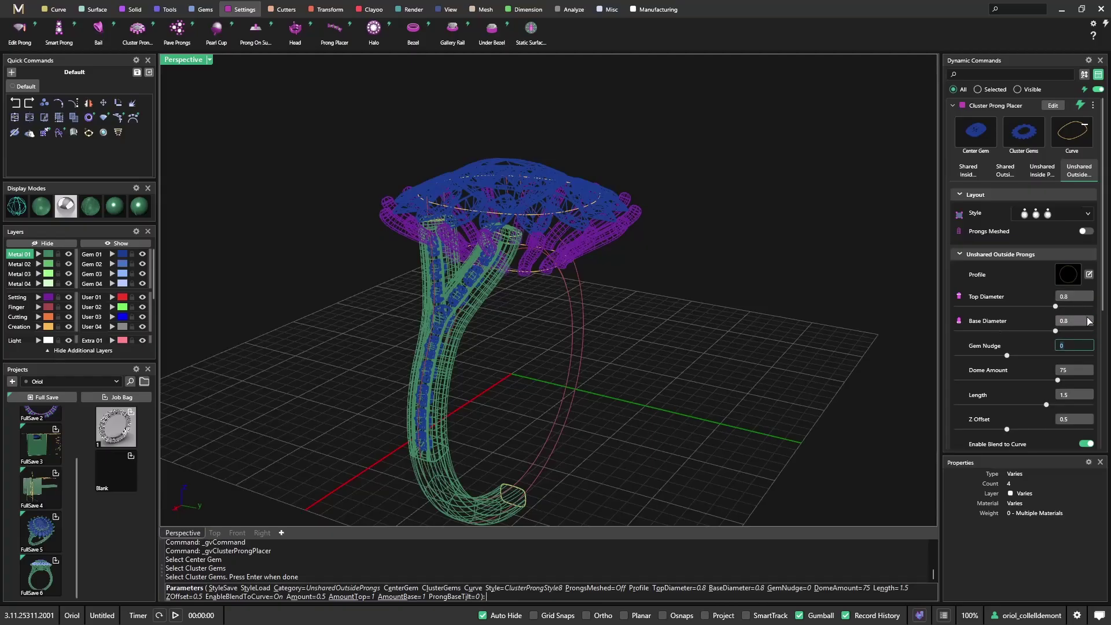
Shade the model, set the unshared outside prongs' gem nudge to 0.12, and accept the prongs.
click(46, 206)
right_drag(667, 307, 527, 300)
scroll(453, 199, up, 9)
right_drag(453, 201, 590, 321)
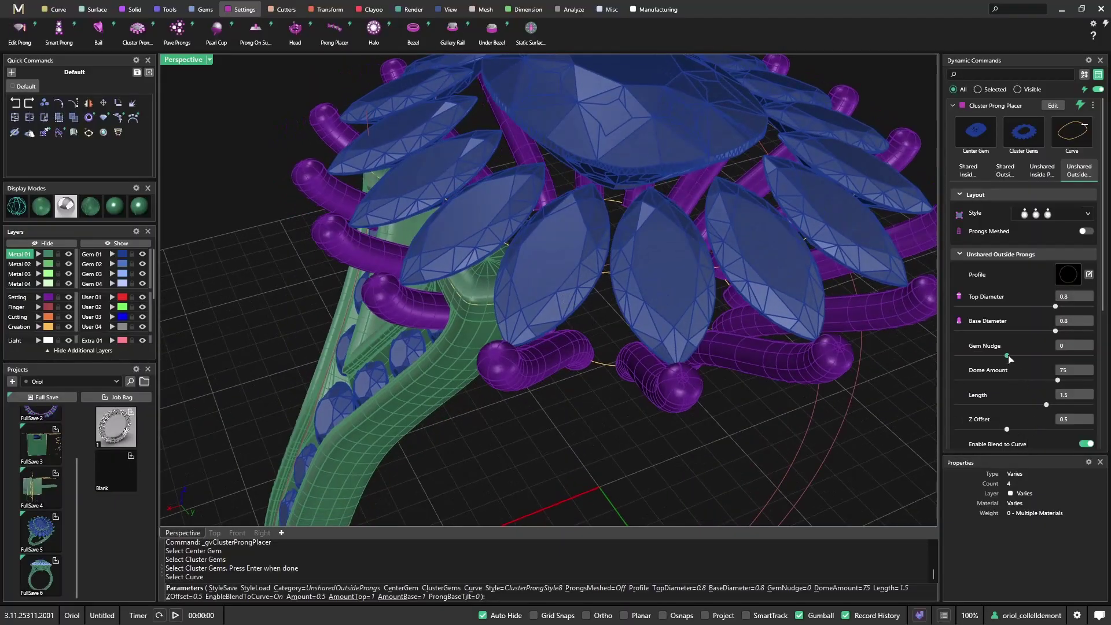
drag(1010, 356, 1049, 371)
right_drag(673, 351, 699, 317)
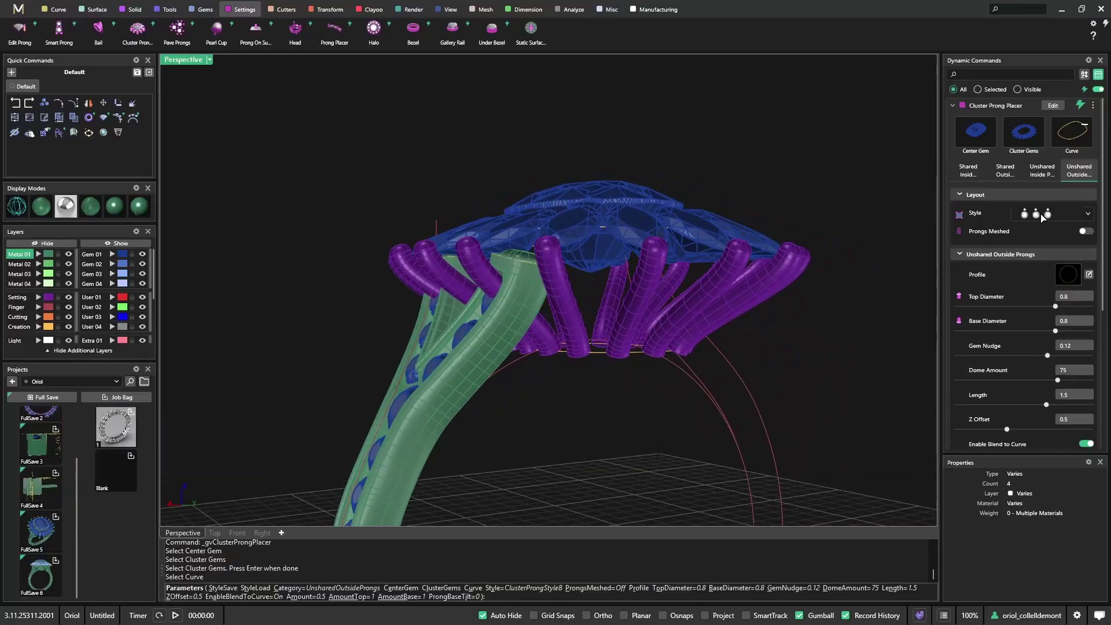
key(Return)
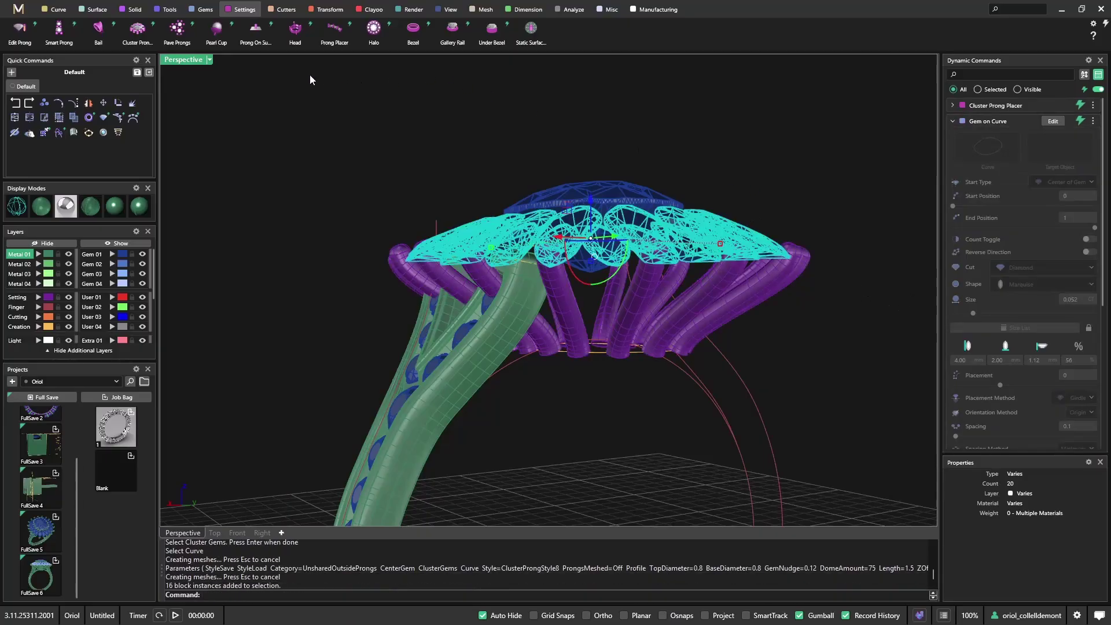
Start a second Cluster Prong Placer with the cushion center gem, the marquise cluster gems and the lower offset curve.
click(128, 35)
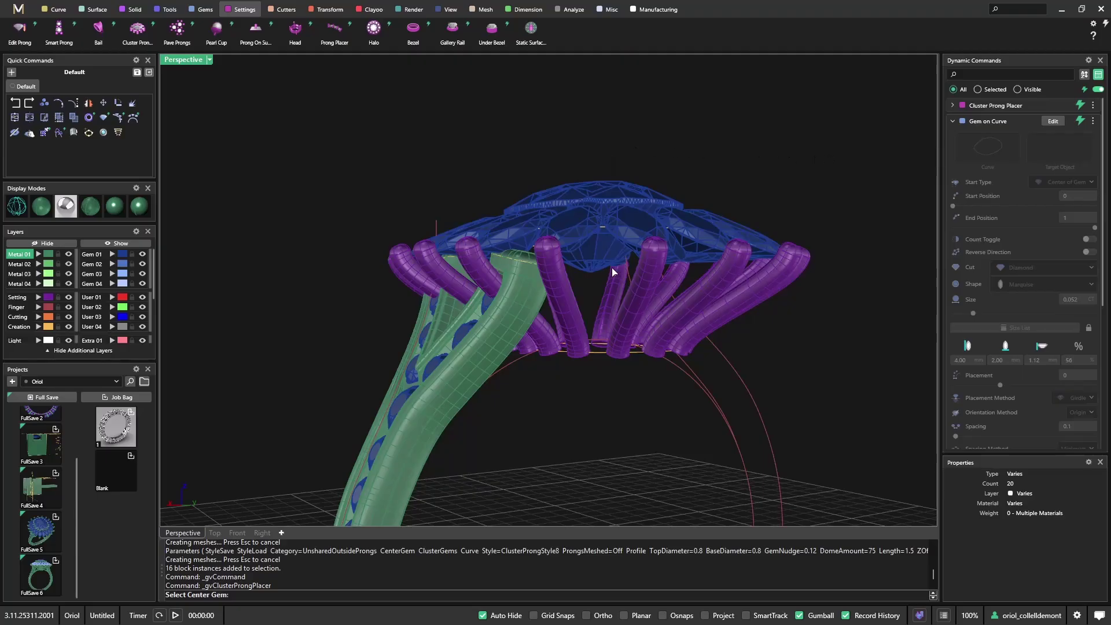
click(624, 189)
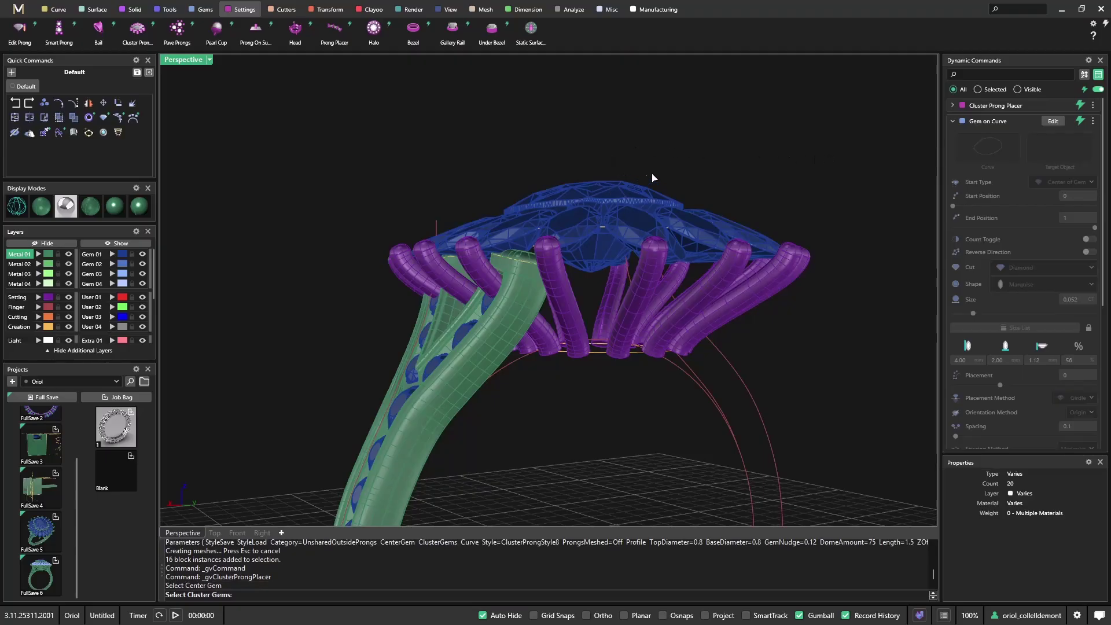
click(721, 220)
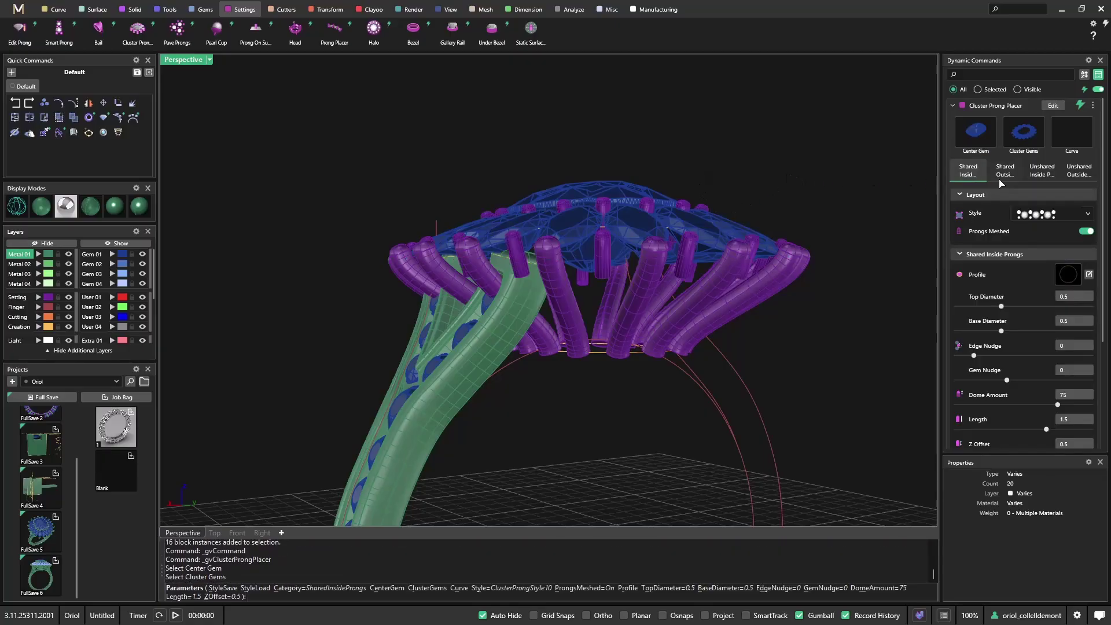
click(1074, 131)
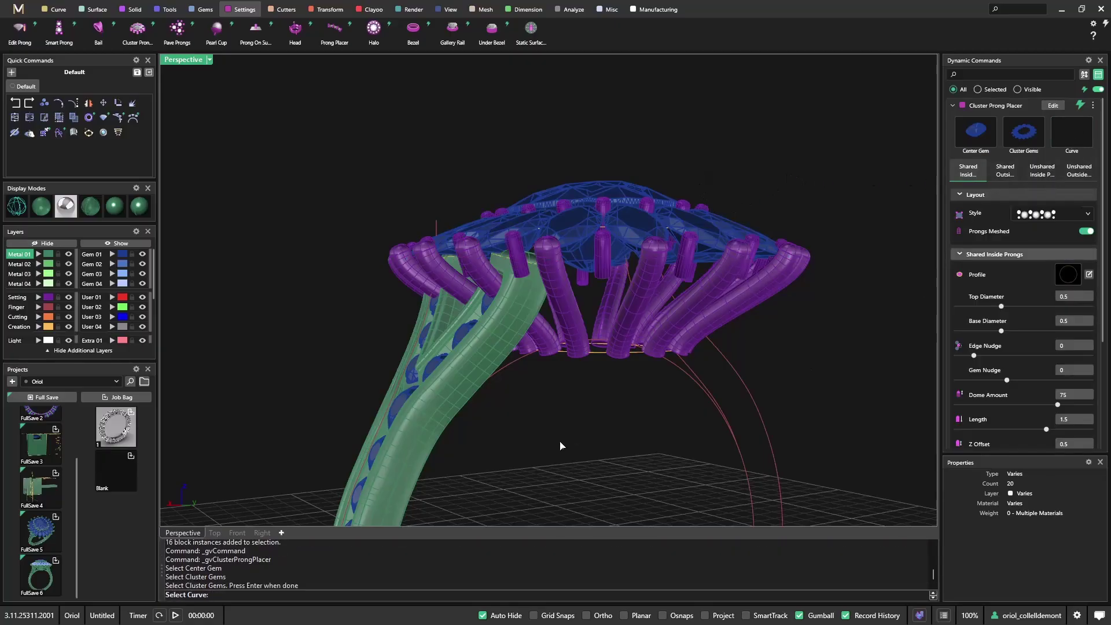
click(599, 361)
right_drag(690, 412, 705, 429)
Turn off Prongs Meshed and choose the ClusterProngStyle9 layout, with a single unshared inside prong per cluster gem.
click(1087, 232)
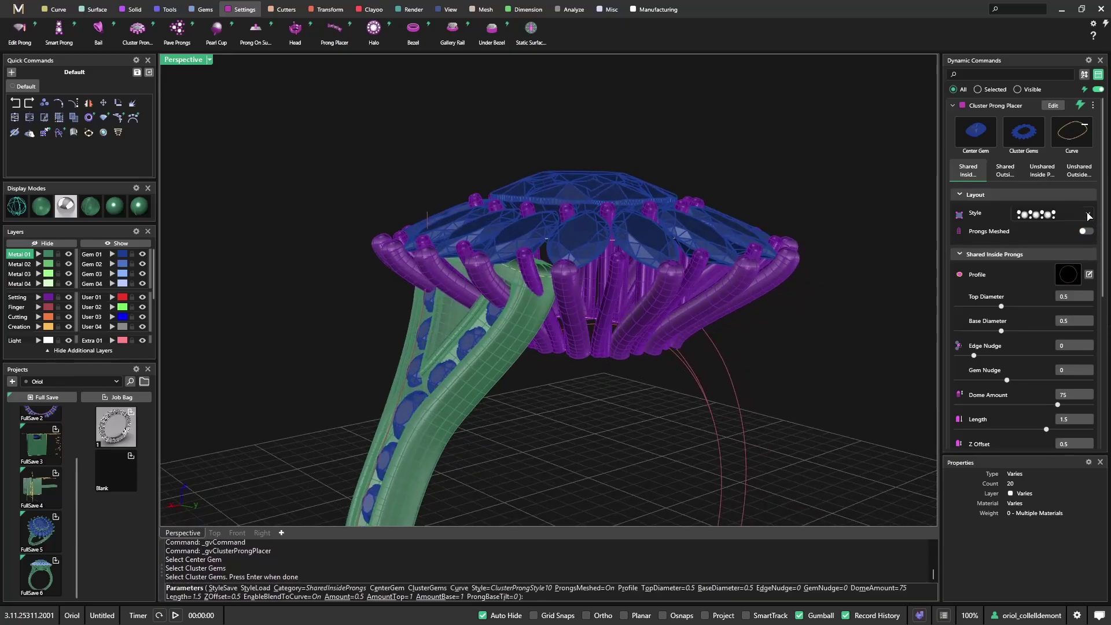
click(1052, 215)
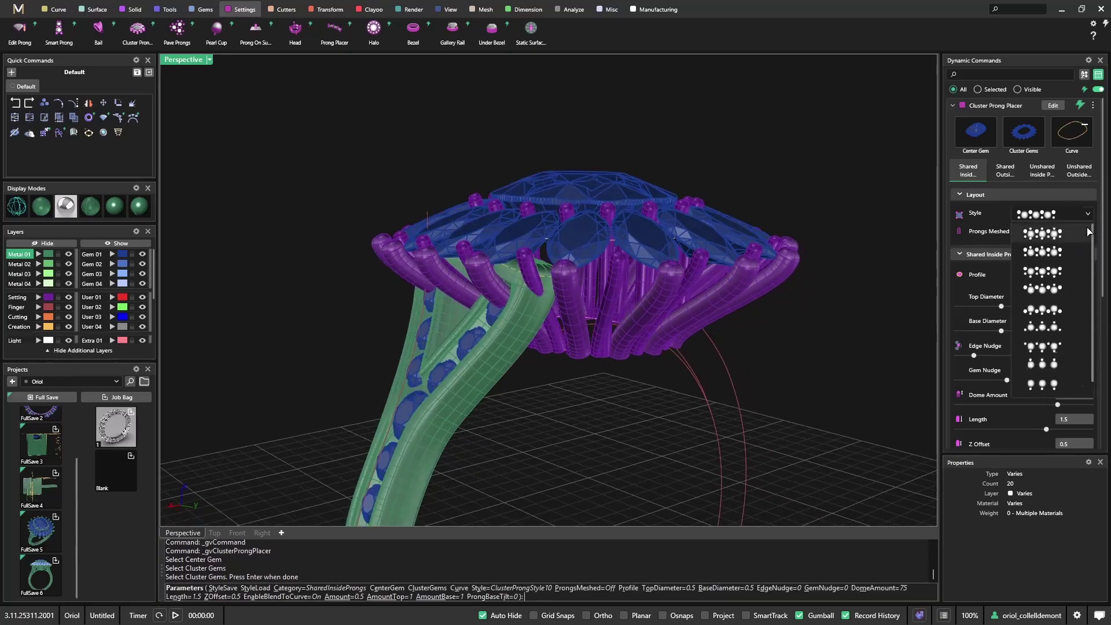
click(1055, 384)
right_drag(795, 361, 568, 239)
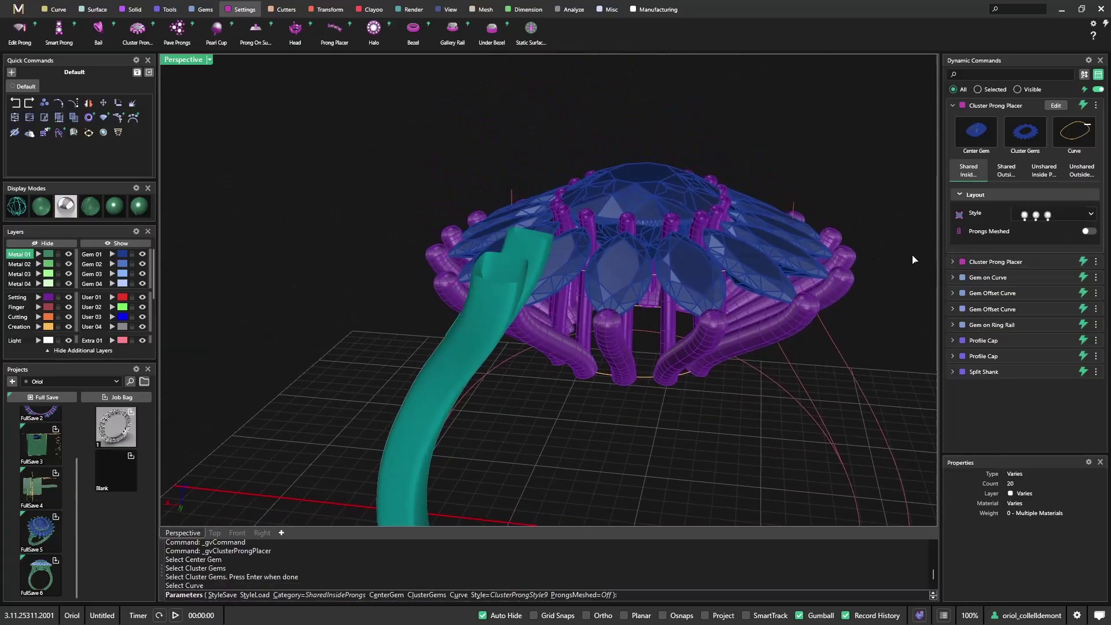
Set the top diameter and the base diameter of the unshared inside prongs to 0.8.
click(1039, 170)
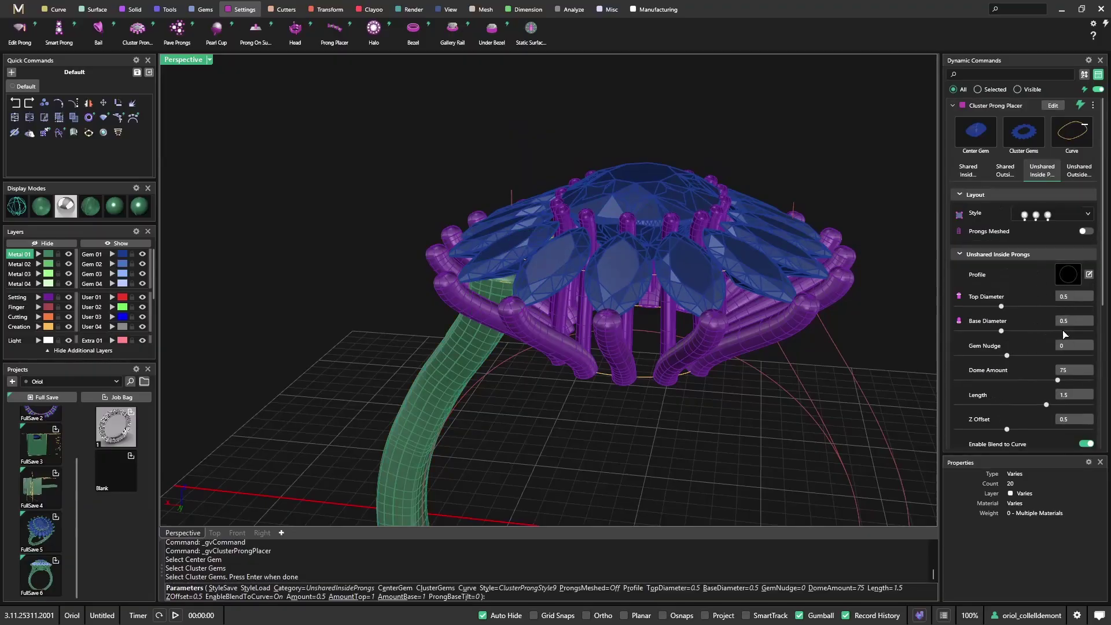
click(1084, 298)
text(.8)
key(Tab)
text(.)
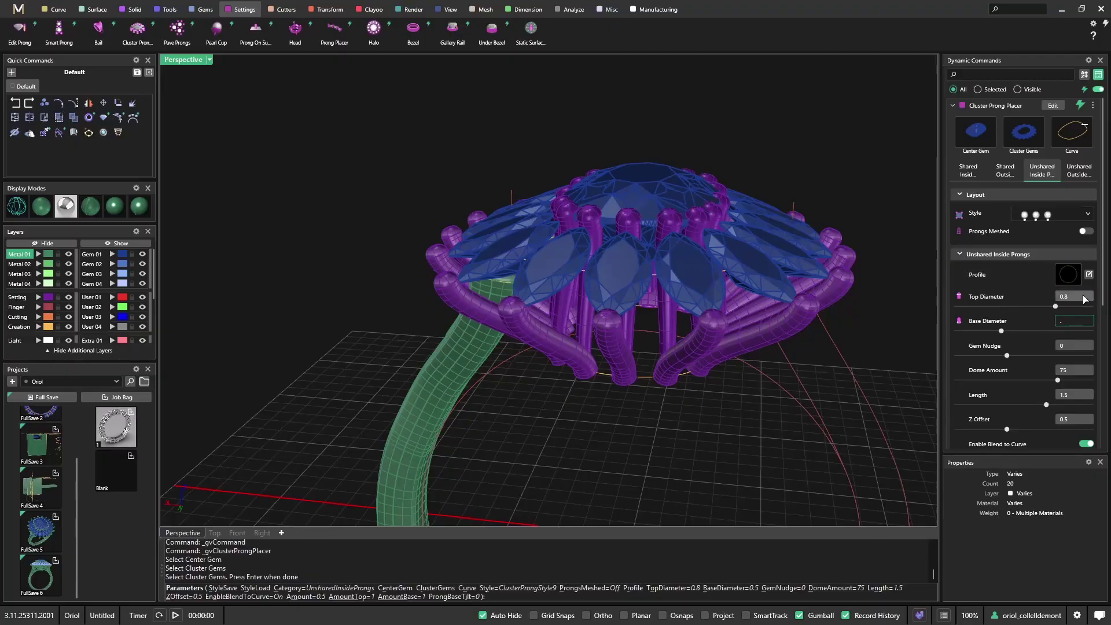
key(Tab)
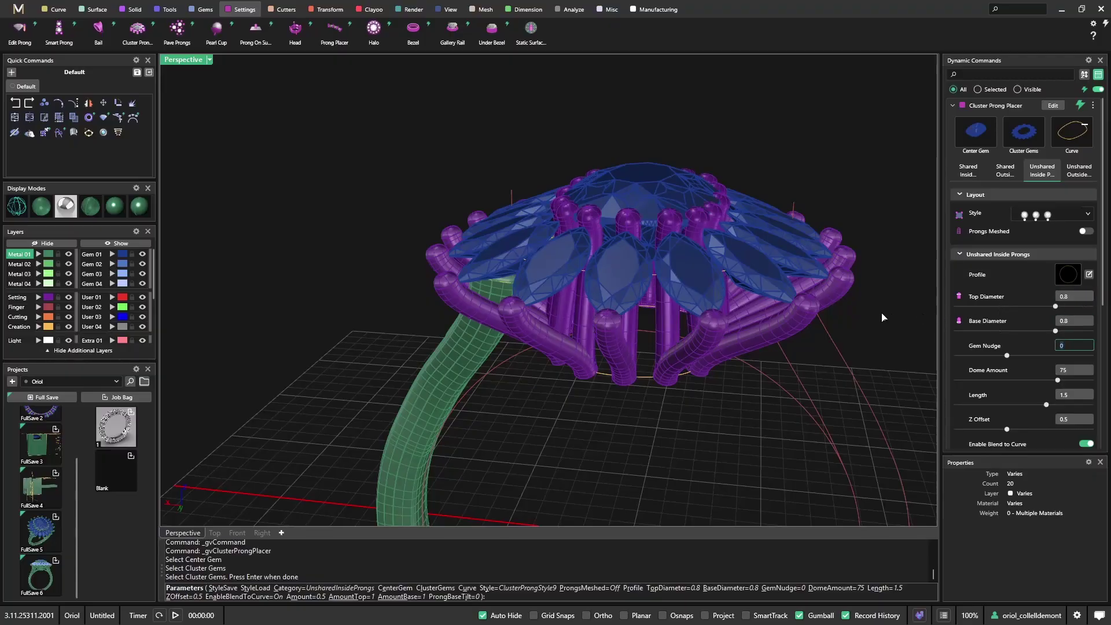
Set the unshared inside prongs' Z offset to 0.75, check them around the center gem, and accept the prongs.
mouse_move(805, 266)
right_down()
mouse_move(819, 405)
mouse_move(847, 349)
mouse_move(818, 249)
right_up()
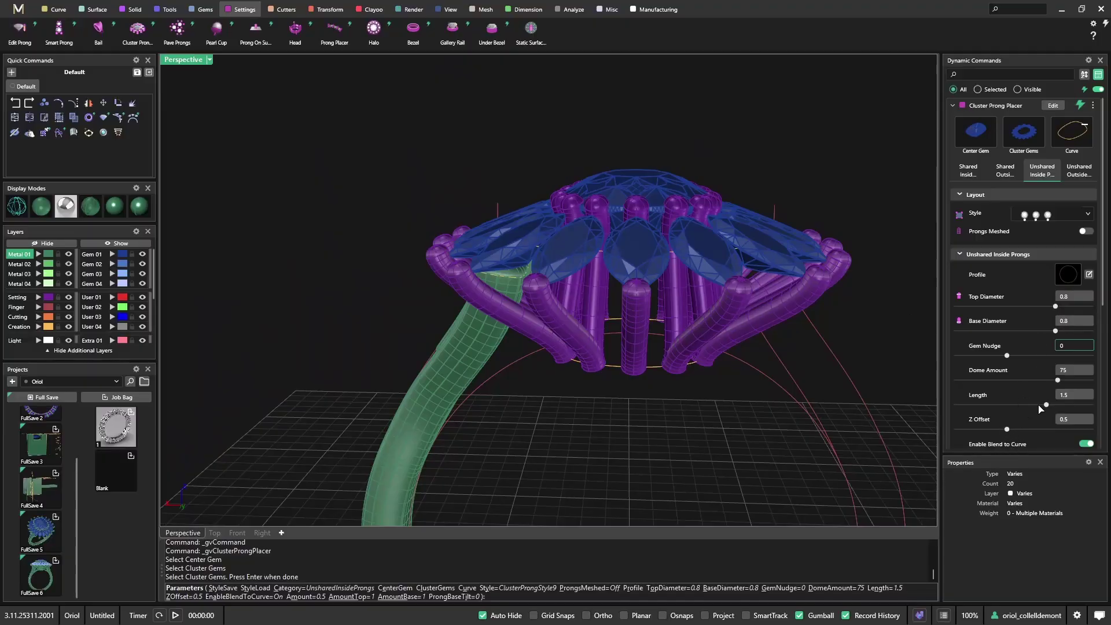
click(1009, 428)
drag(1008, 430, 1016, 432)
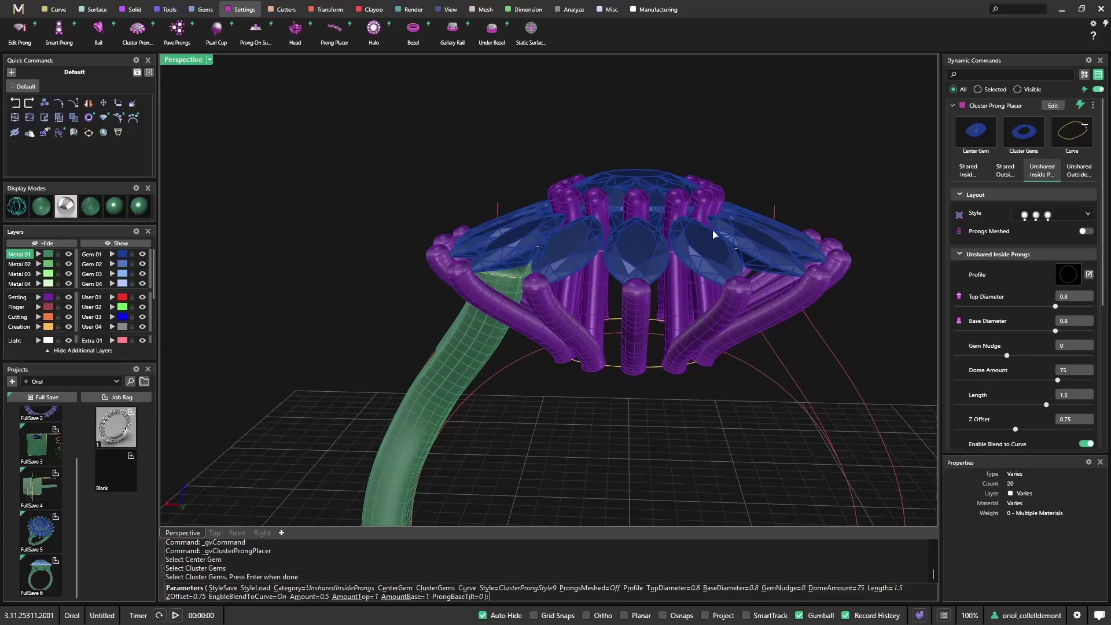
right_drag(716, 234, 689, 341)
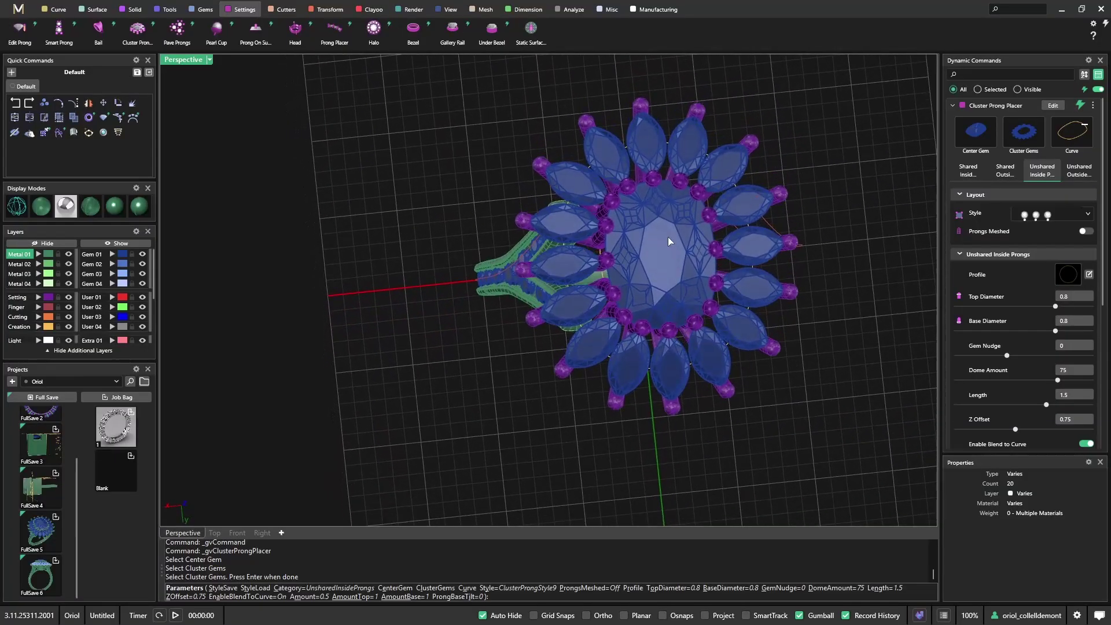
scroll(666, 234, up, 6)
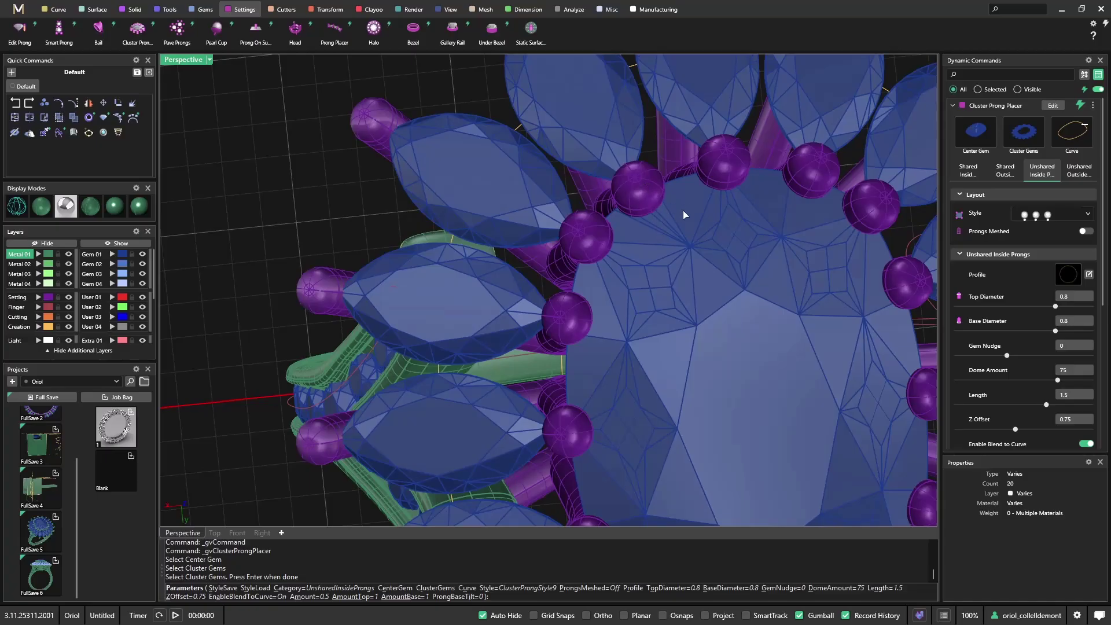
right_drag(683, 210, 651, 175)
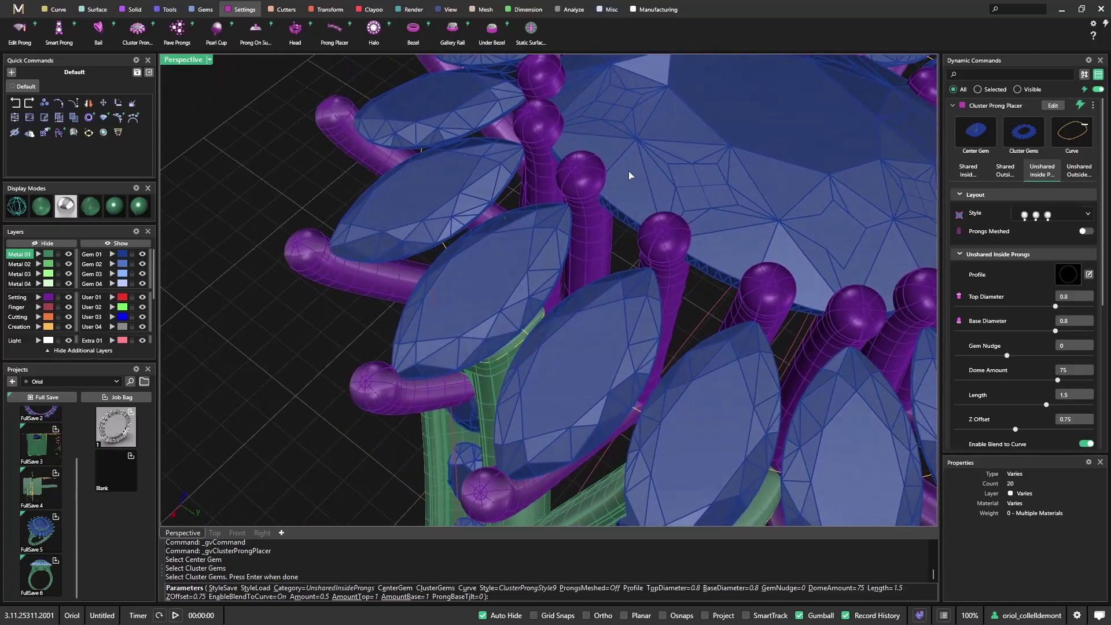
scroll(613, 180, down, 6)
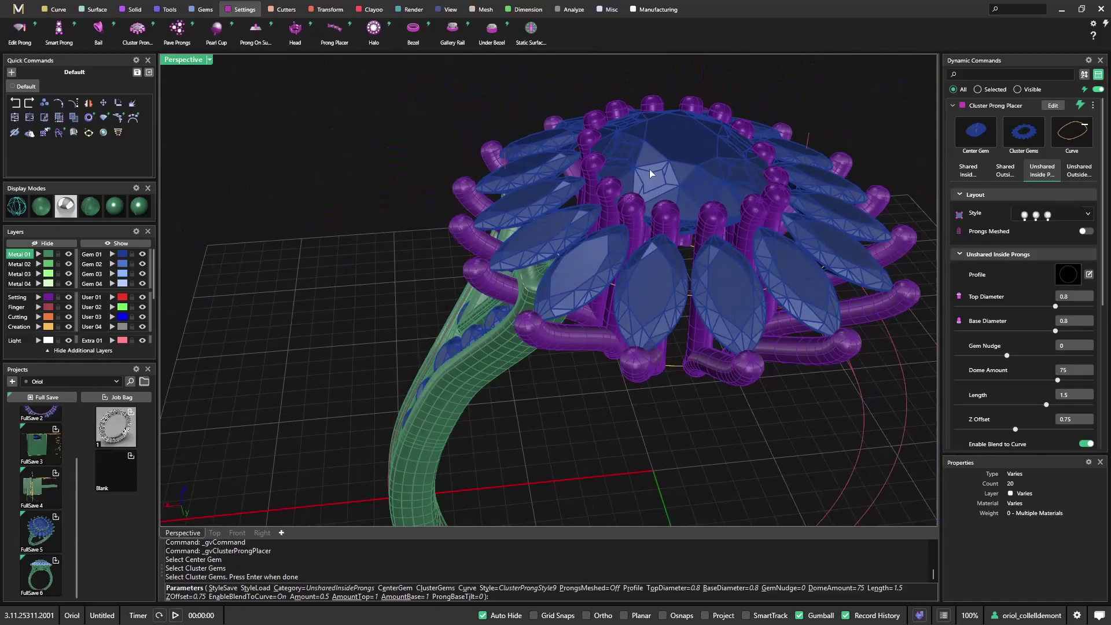
right_drag(649, 169, 668, 248)
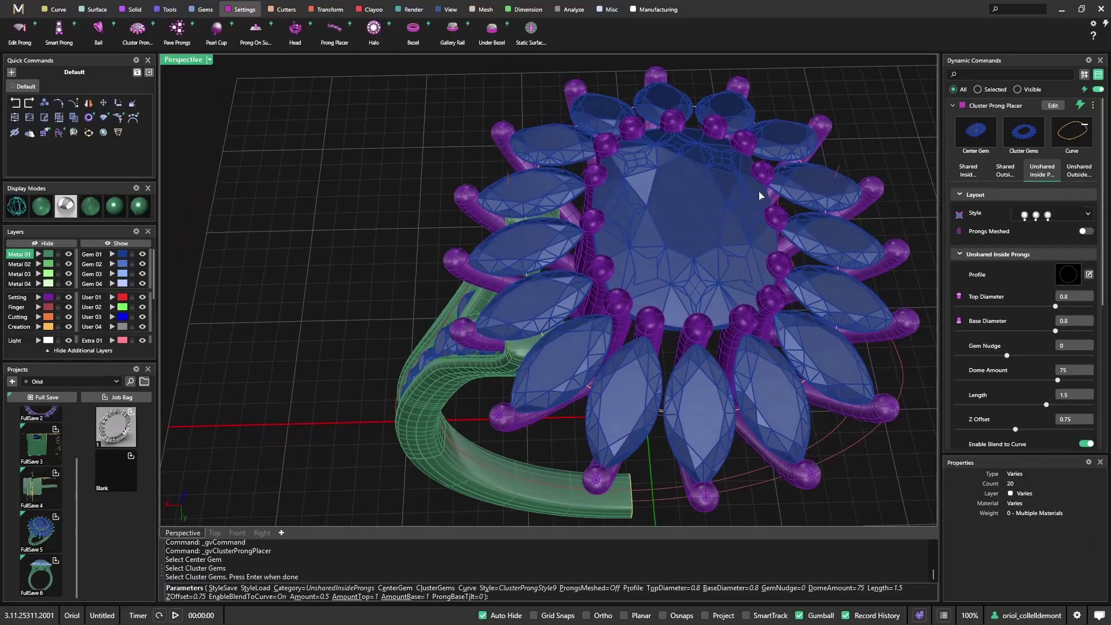
right_drag(760, 195, 828, 164)
key(Return)
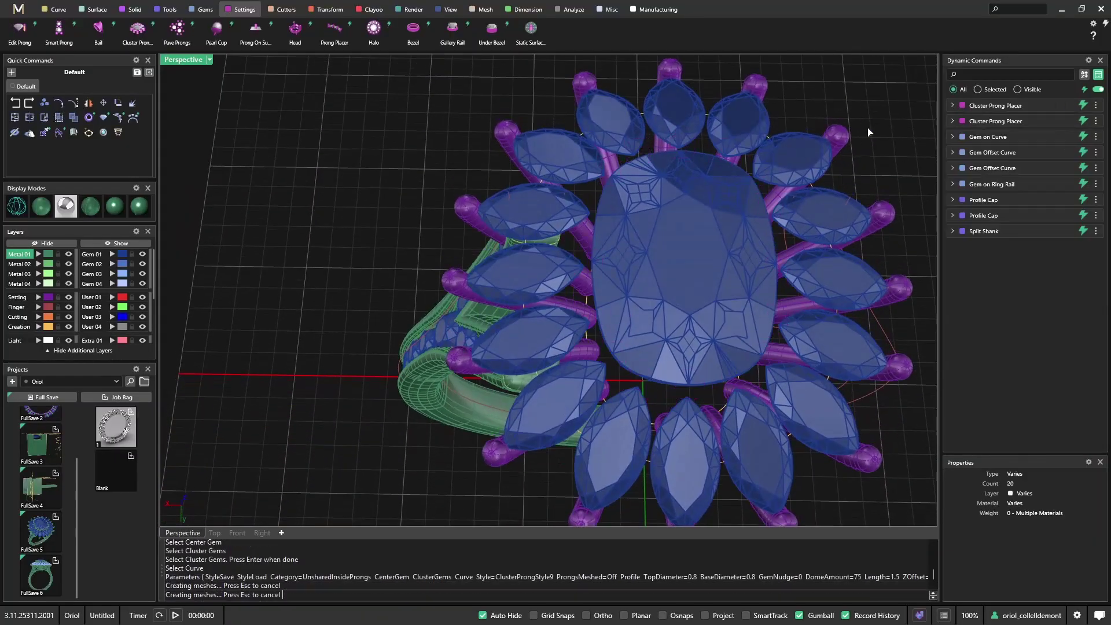
Switch the SubD display to flat.
key(Tab)
right_drag(895, 135, 760, 370)
scroll(759, 308, down, 3)
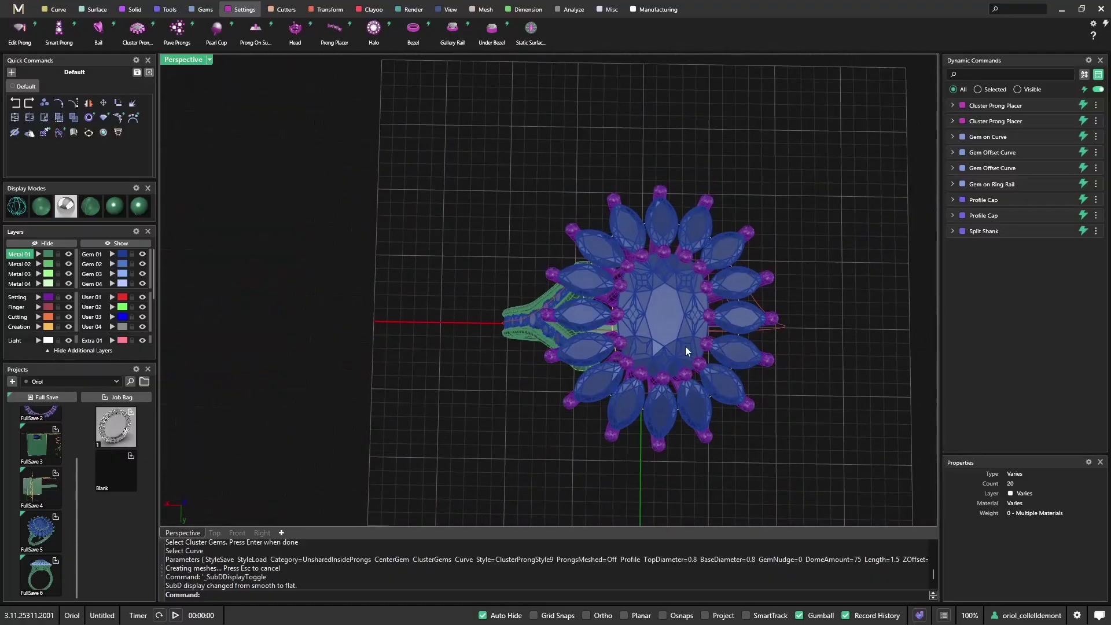
right_drag(686, 346, 776, 223)
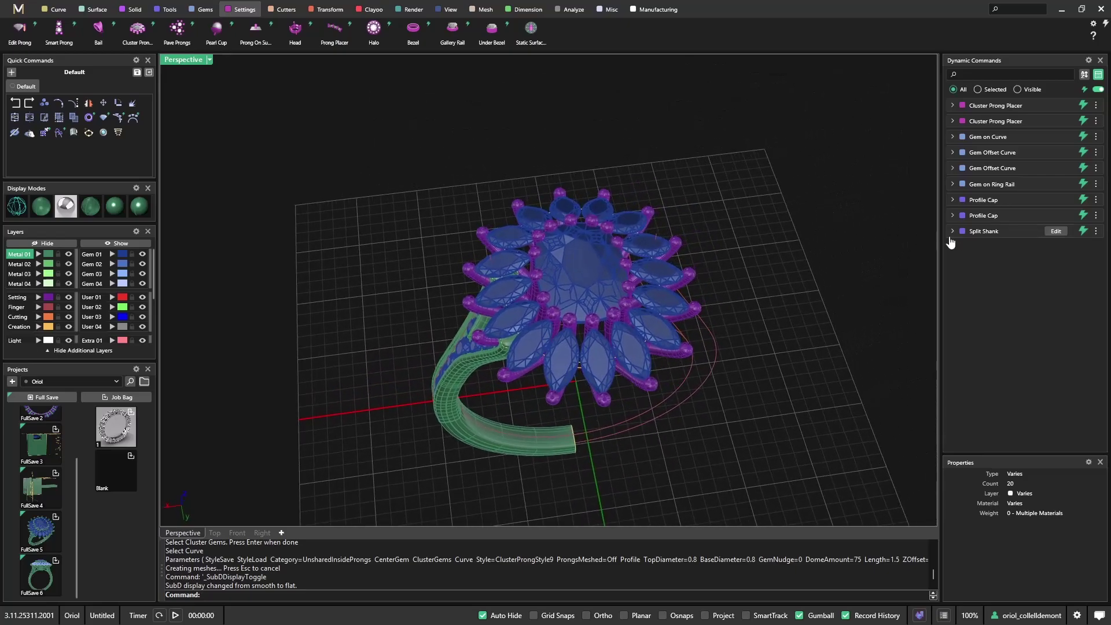
Resize the cushion center gem on the ring rail to 7.00 by 5.00 mm and accept the edit.
click(1054, 184)
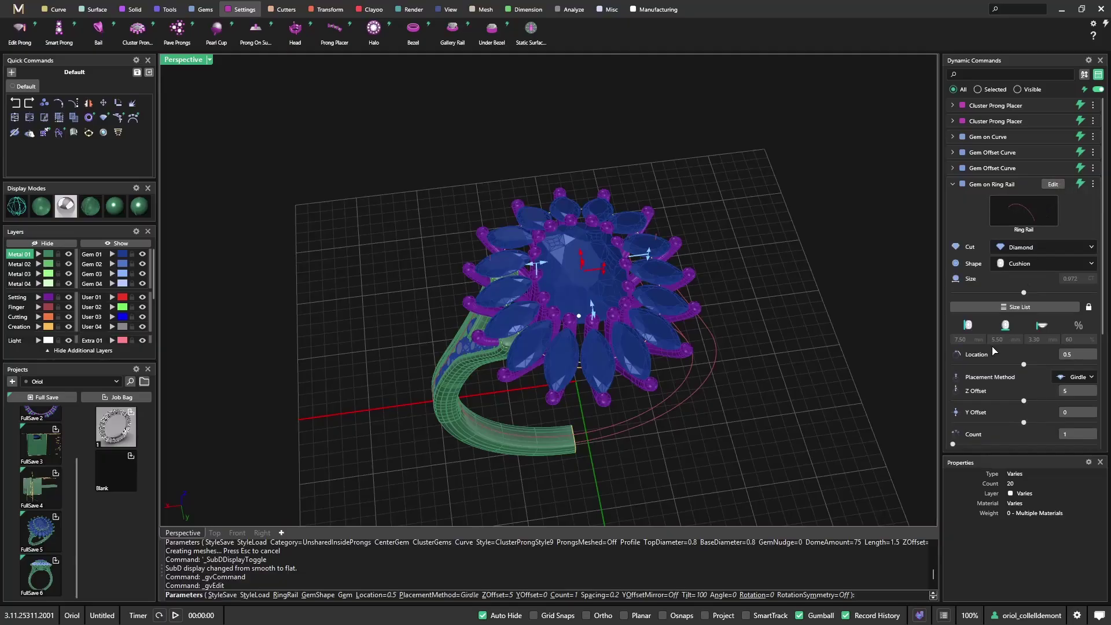
scroll(509, 266, up, 5)
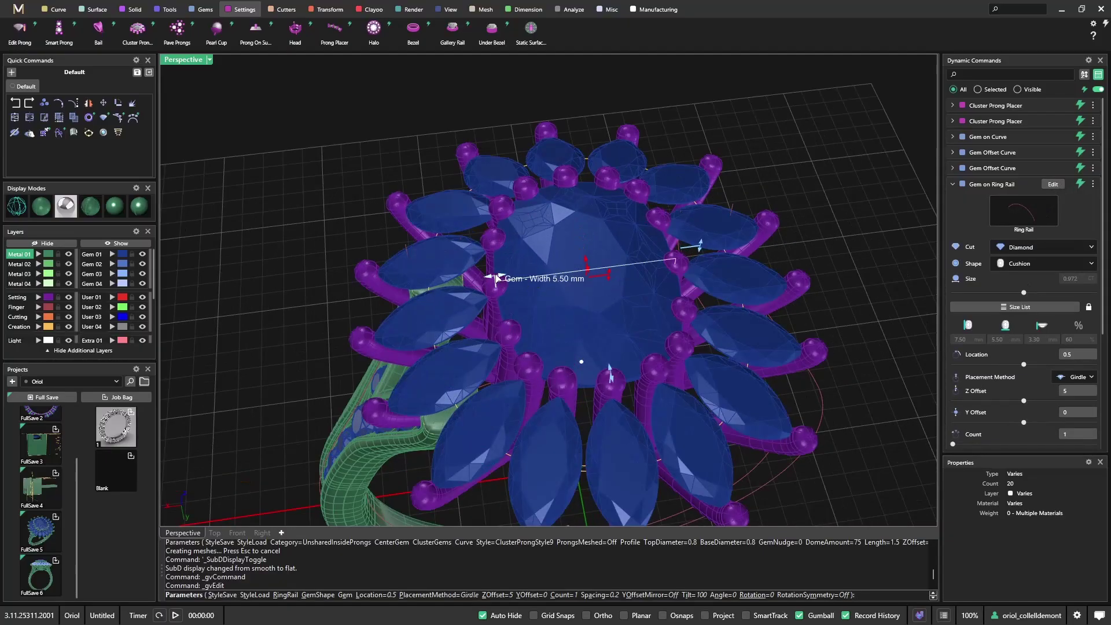
drag(496, 279, 504, 278)
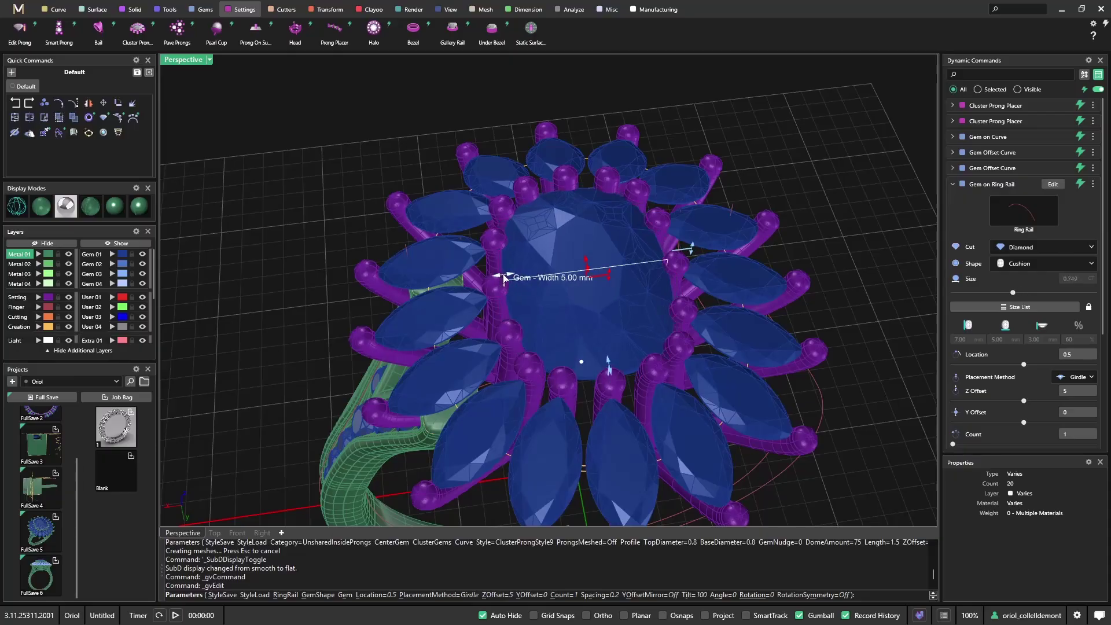
right_click(836, 167)
right_drag(596, 215, 610, 271)
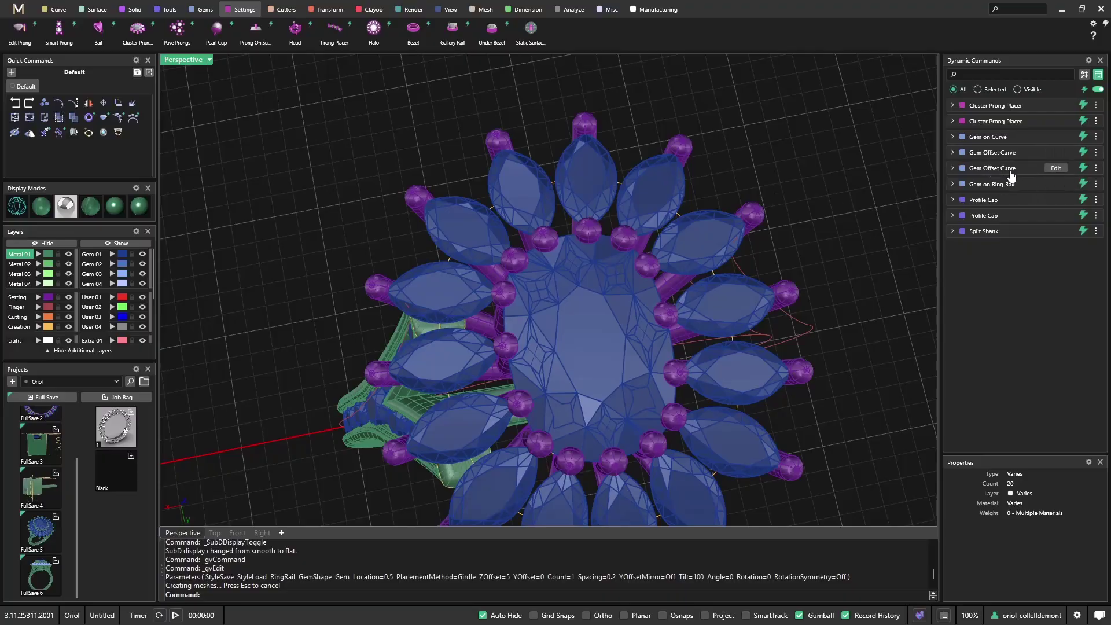
Open the marquise halo's gem offset curve for editing and show the model shaded in the Top view.
click(1056, 168)
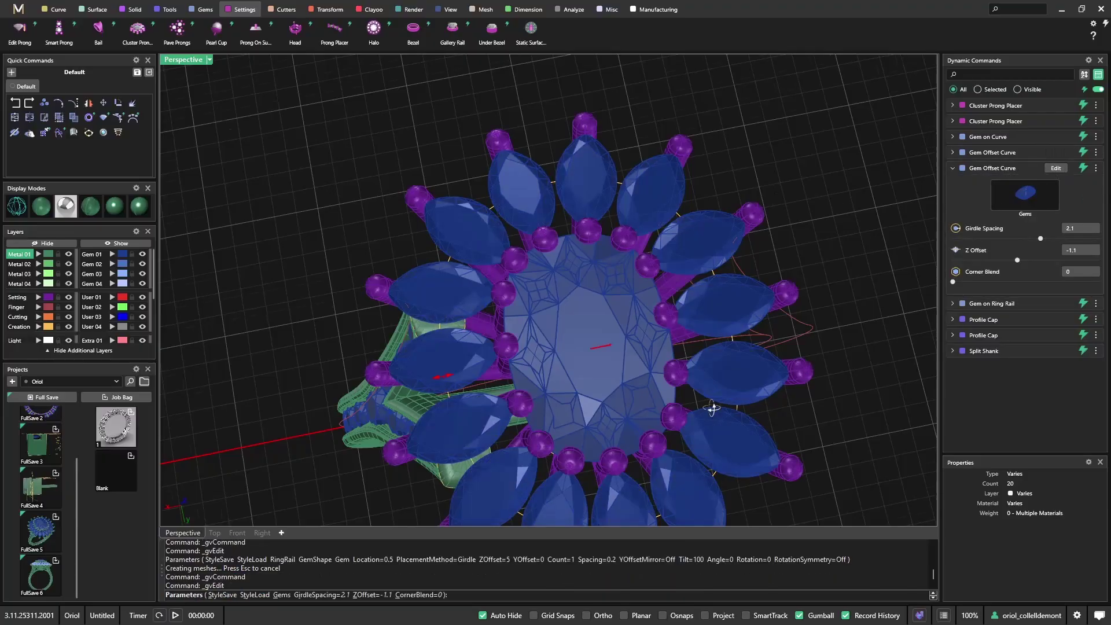
mouse_move(711, 407)
right_down()
mouse_move(704, 249)
mouse_move(724, 405)
right_up()
click(215, 533)
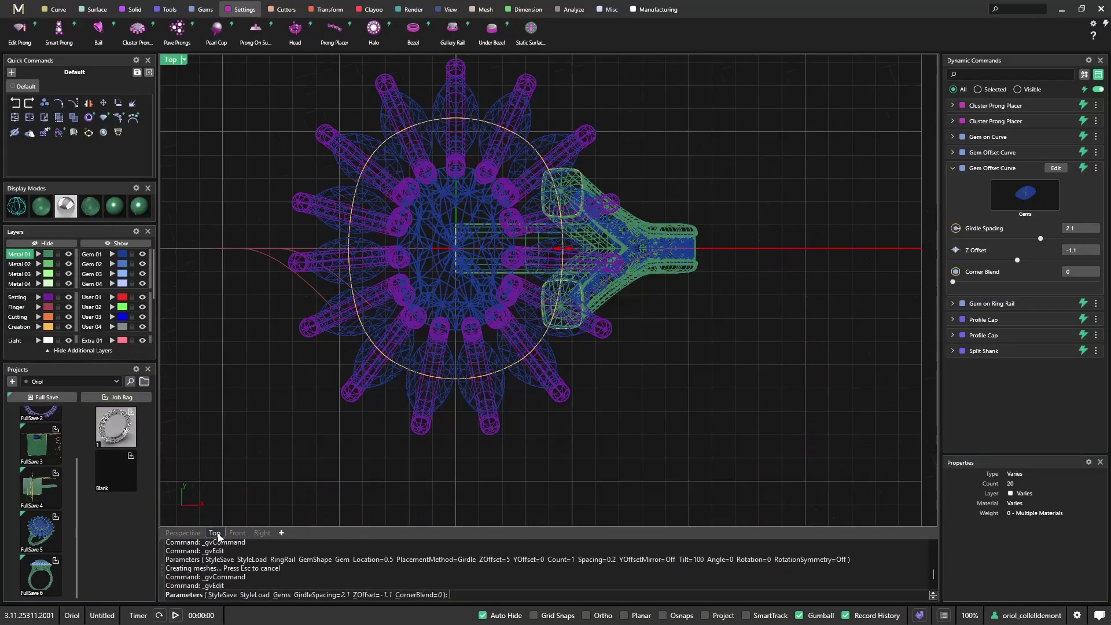
right_drag(305, 388, 447, 407)
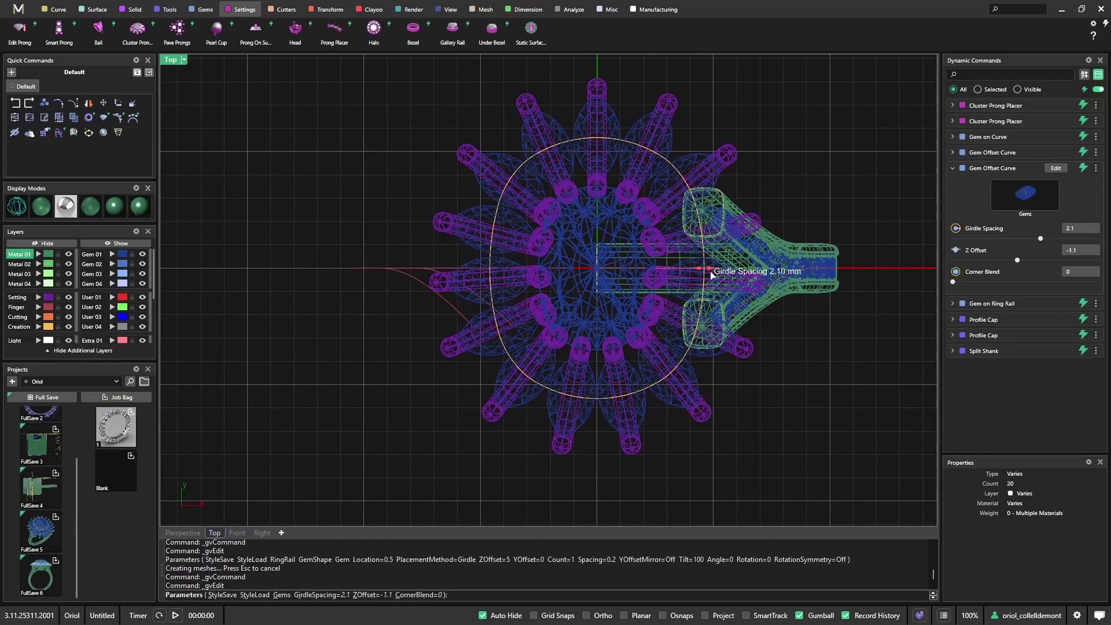
scroll(712, 275, up, 2)
click(41, 209)
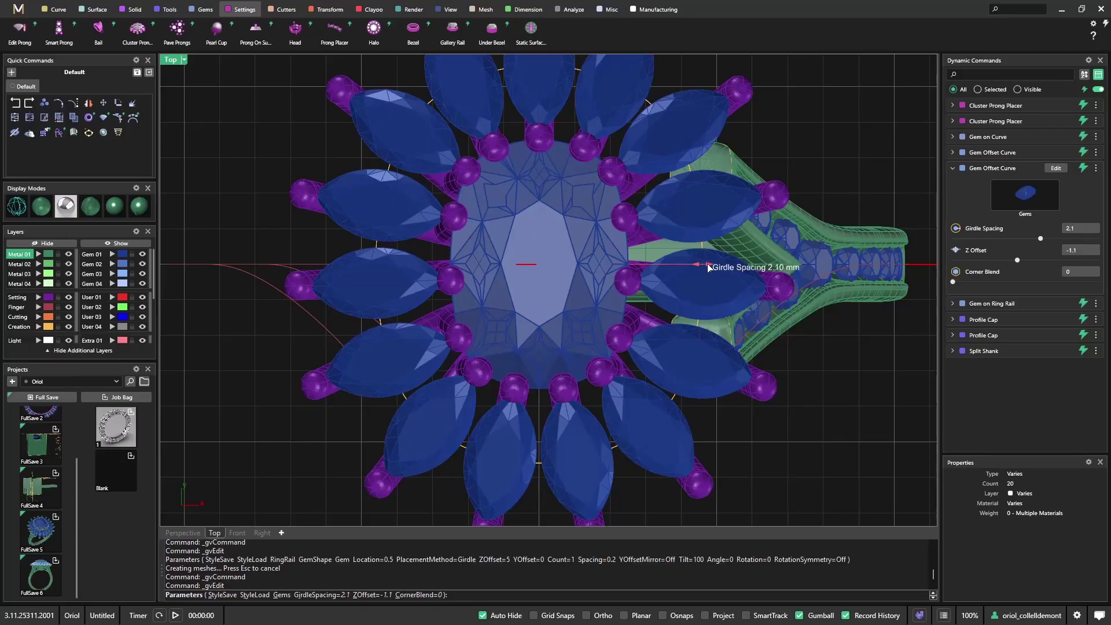
Set the halo offset curve's girdle spacing to 2.3 mm, check the halo in the Perspective view, and accept the edit.
drag(709, 267, 709, 268)
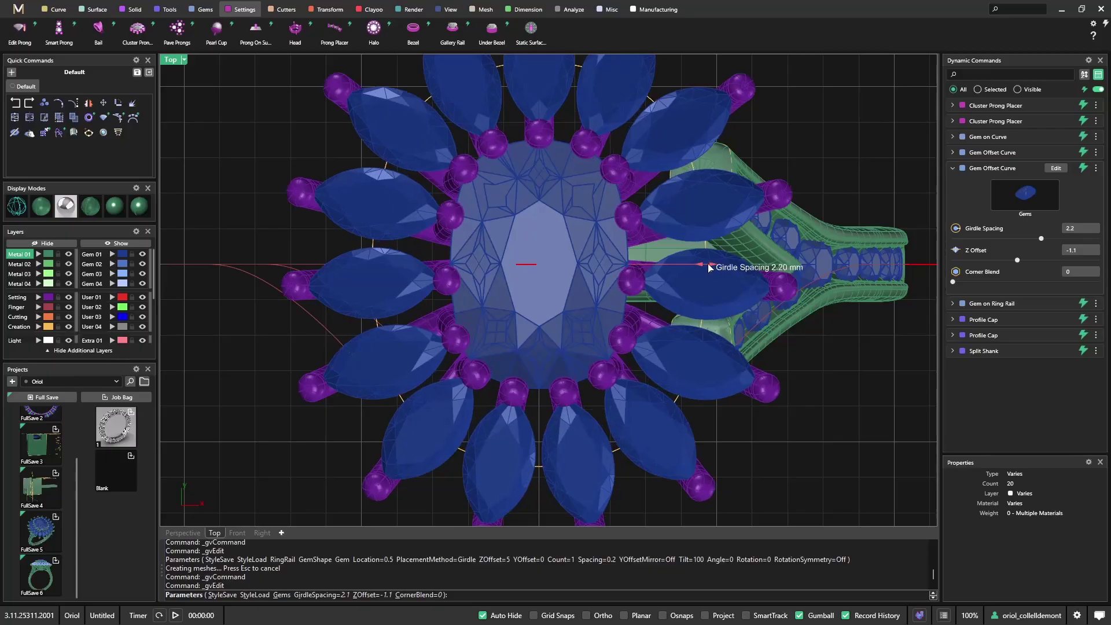
drag(710, 268, 713, 268)
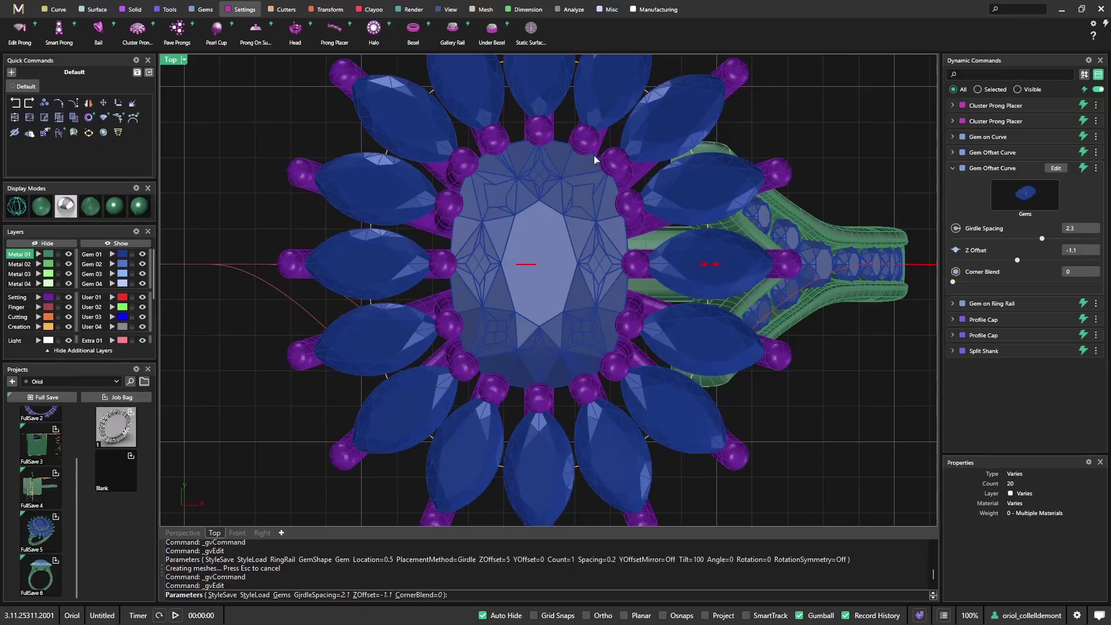
scroll(568, 264, down, 3)
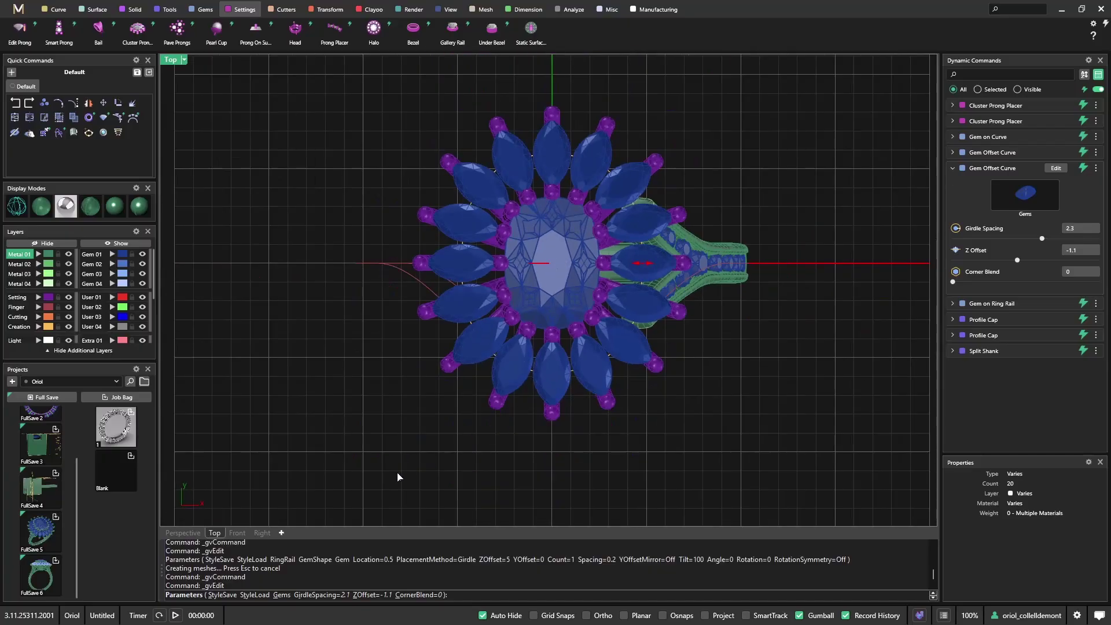
click(187, 533)
right_drag(467, 354, 492, 479)
scroll(545, 458, down, 8)
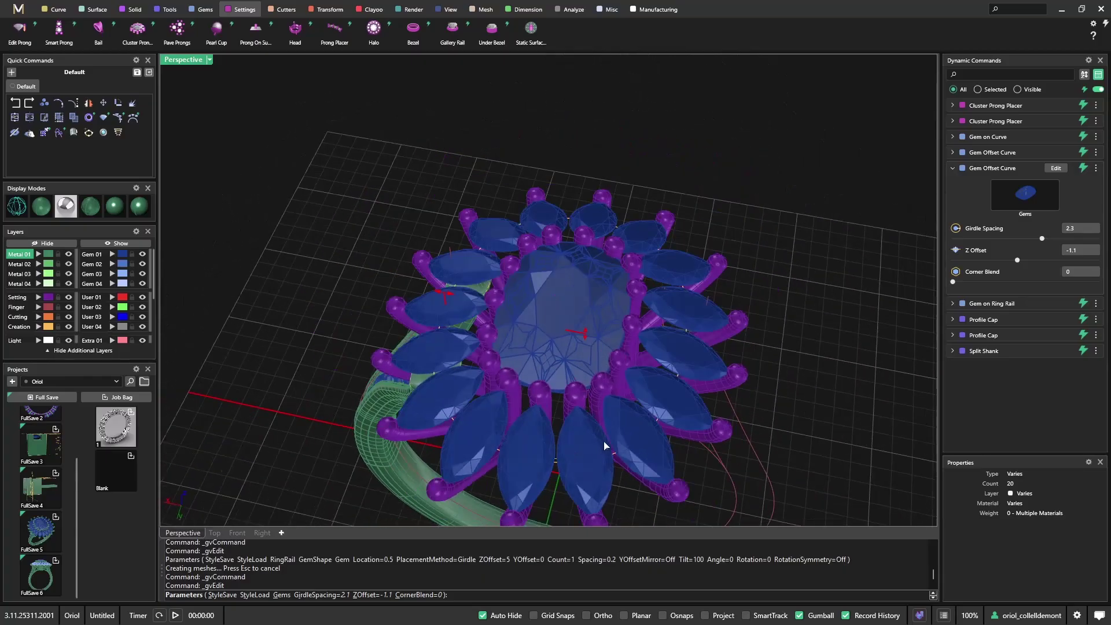
right_drag(668, 468, 725, 368)
right_click(798, 364)
right_drag(801, 328, 778, 267)
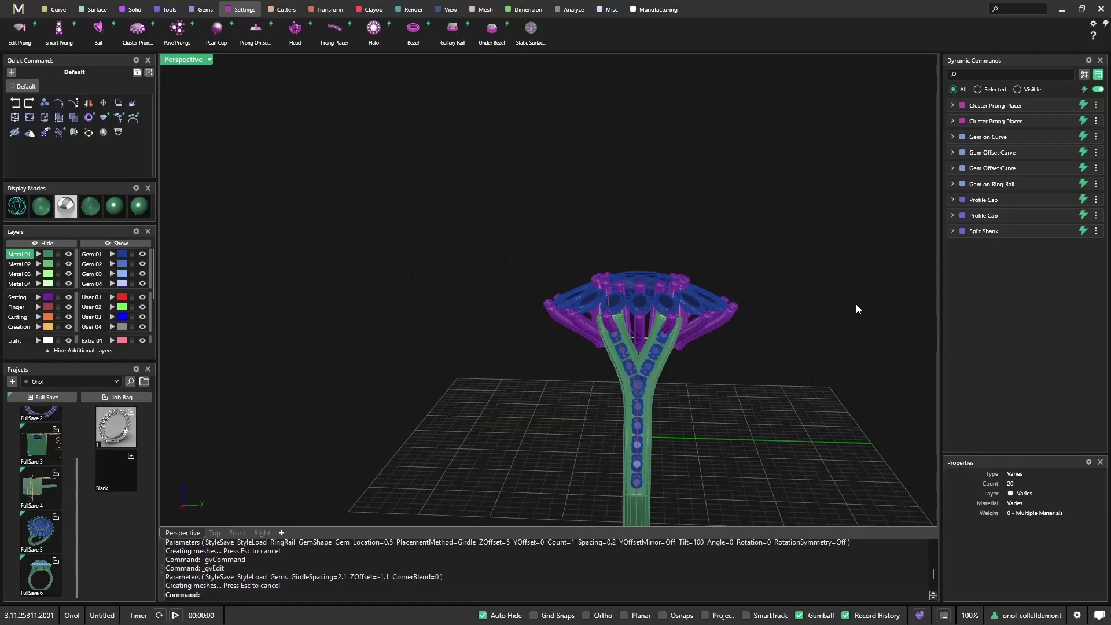
Open the split shank for editing and, in the Top view, pull its upper end inward to narrow the split.
mouse_move(1068, 191)
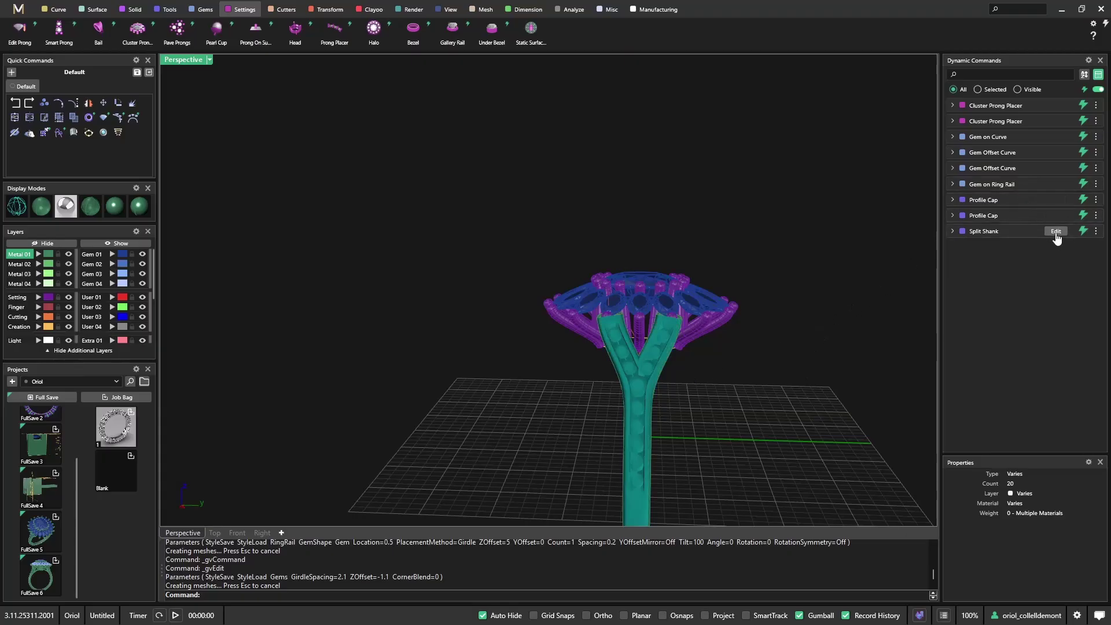
click(1056, 231)
scroll(745, 332, up, 8)
right_drag(744, 333, 593, 476)
scroll(749, 362, down, 7)
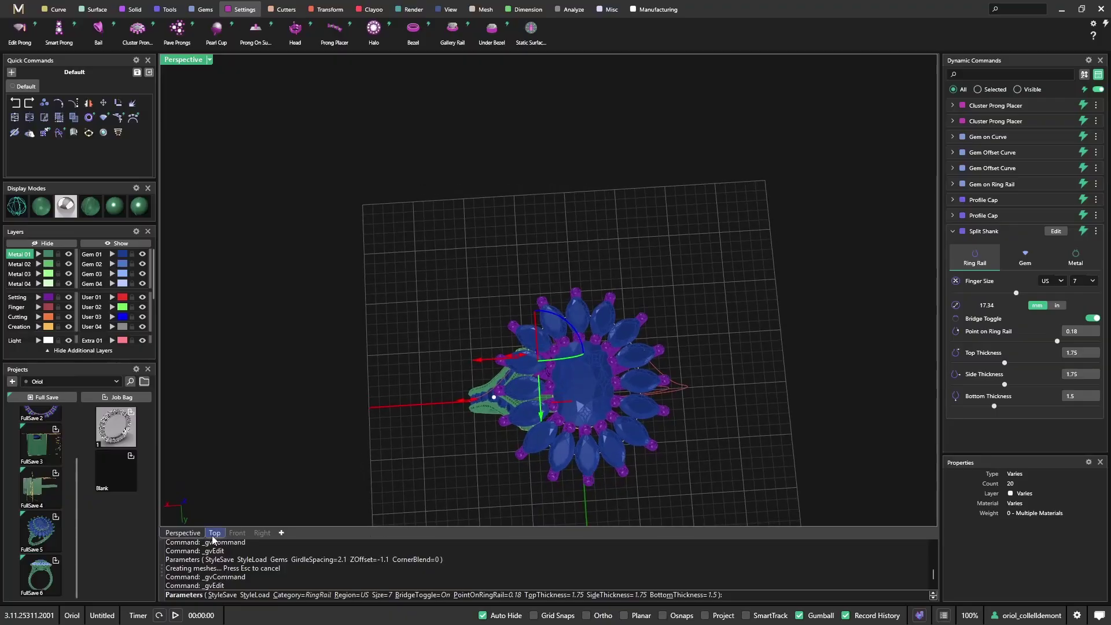
click(213, 533)
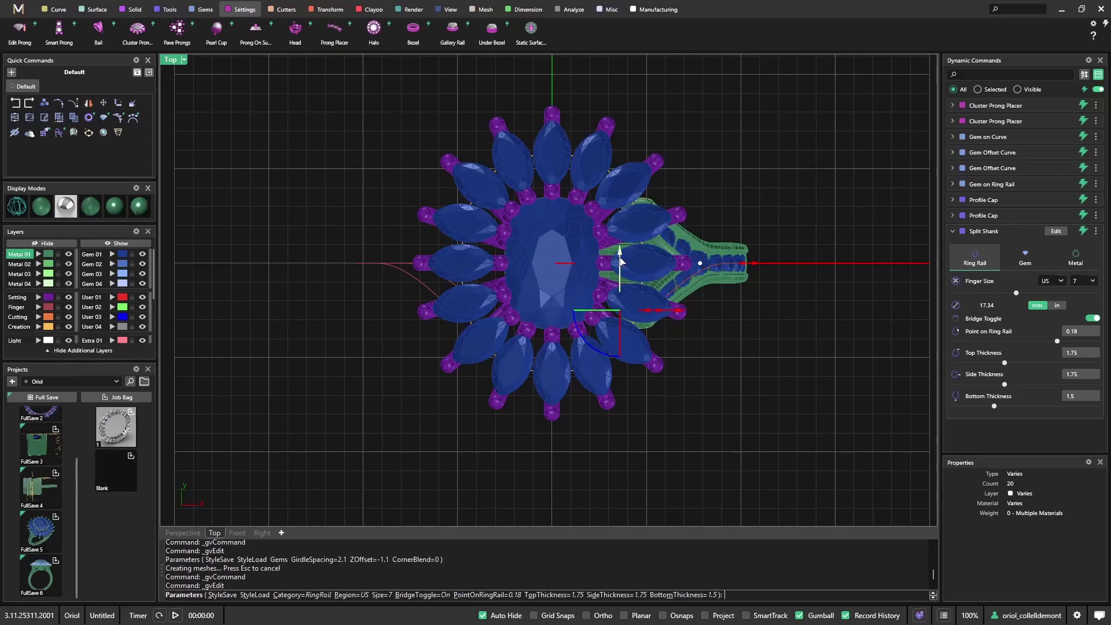
drag(620, 256, 622, 249)
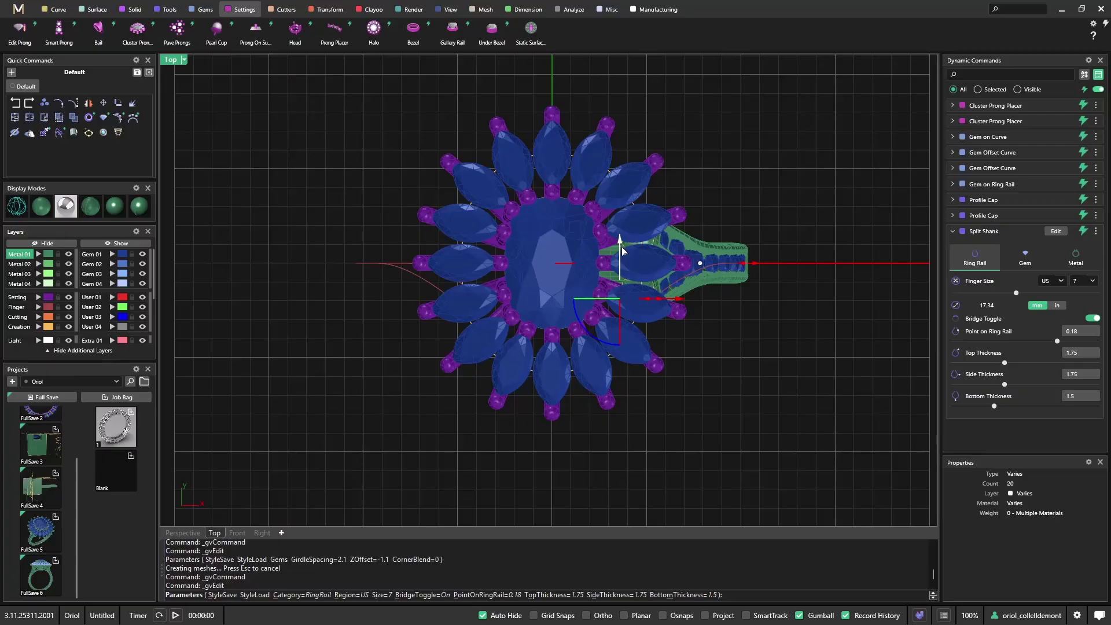
In the Perspective view, move the split shank's upper end outward to spread its two arms wider beneath the halo.
click(183, 532)
right_drag(719, 315, 878, 203)
scroll(715, 330, up, 5)
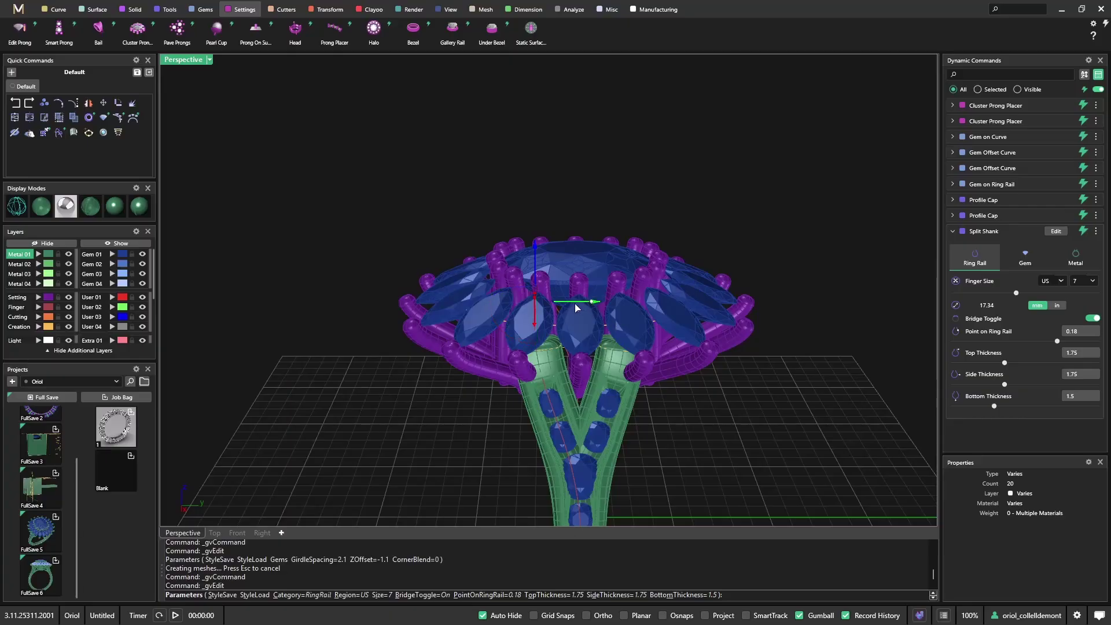
drag(575, 303, 564, 307)
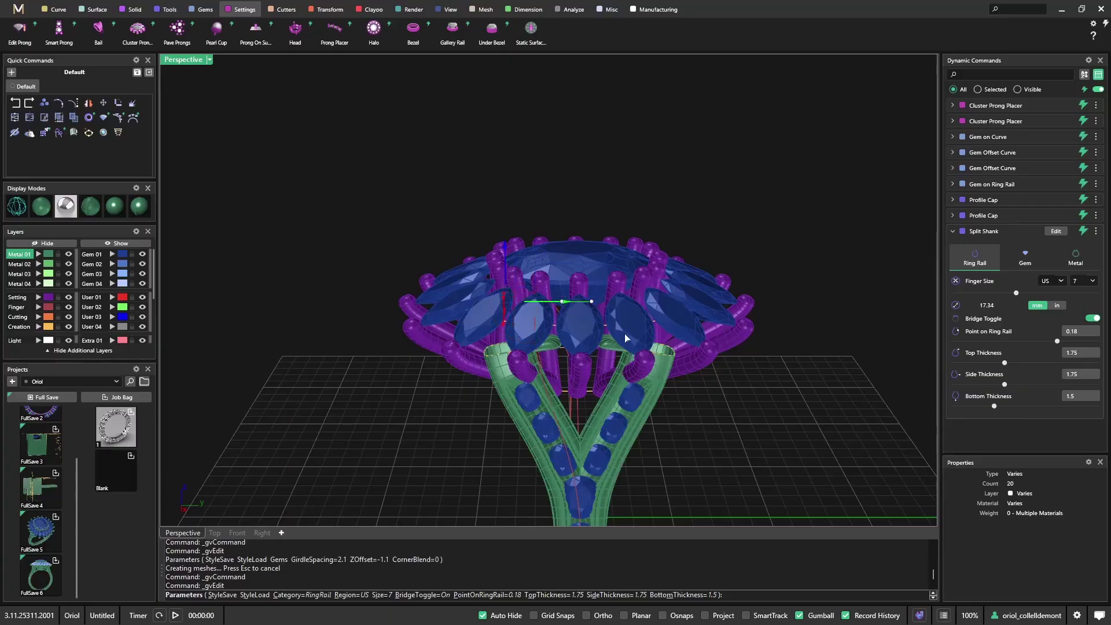
Nudge the position of the split shank's upper end beneath the marquise halo.
right_drag(660, 388, 451, 504)
right_drag(515, 465, 655, 409)
scroll(654, 409, down, 7)
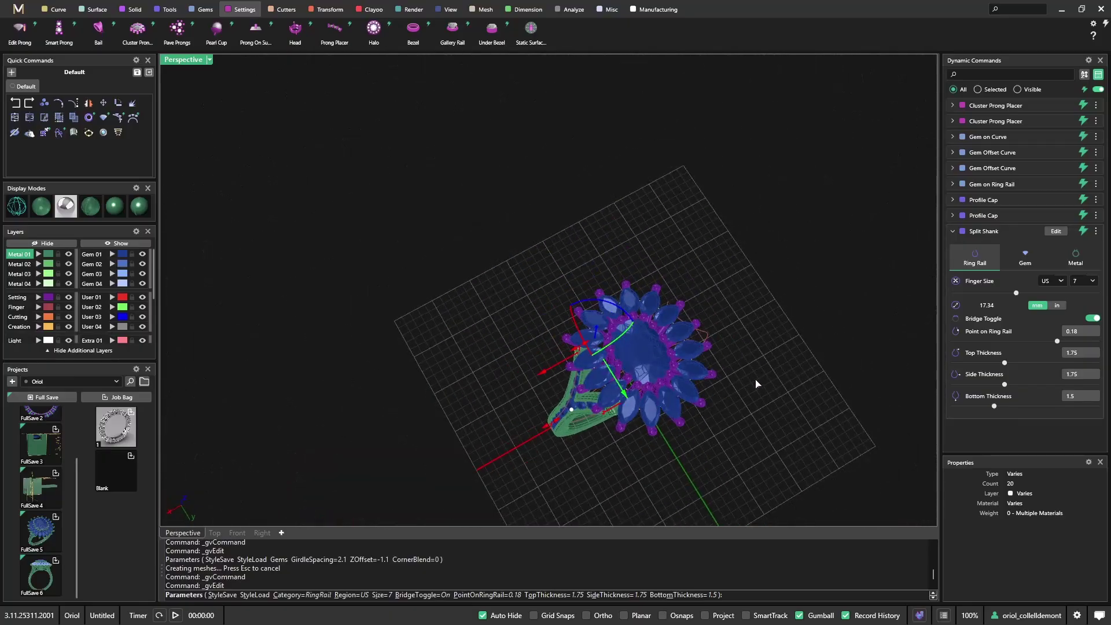
right_drag(757, 384, 682, 373)
scroll(700, 380, up, 5)
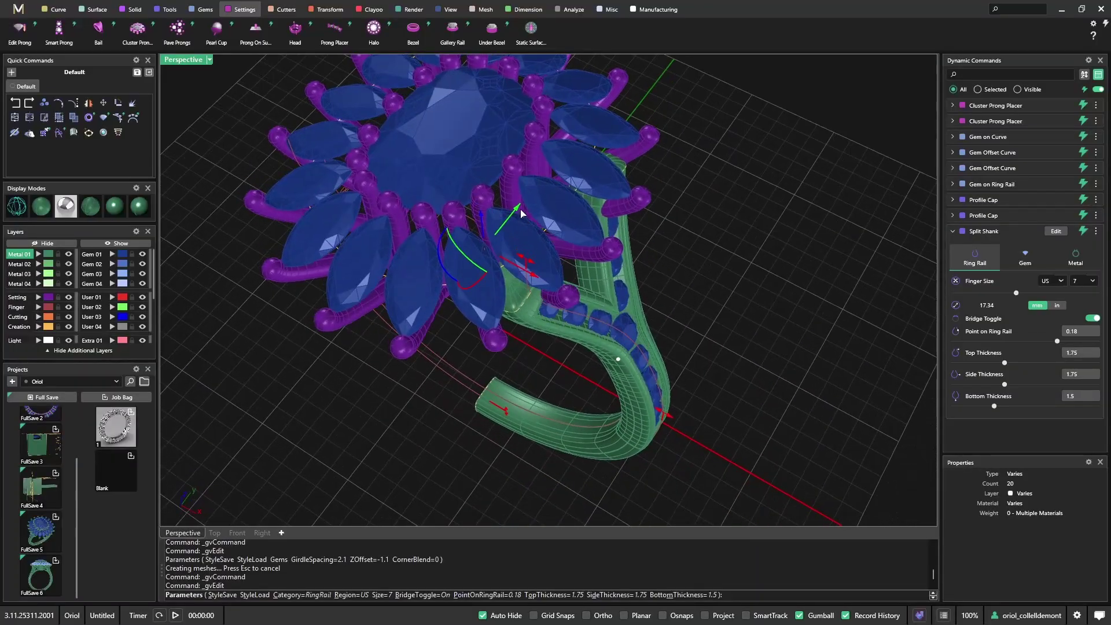
drag(513, 218, 511, 222)
Rotate the split shank's upper end about the Z axis by about -26 degrees, and again by about -15 degrees.
right_drag(632, 332, 440, 266)
drag(432, 267, 428, 247)
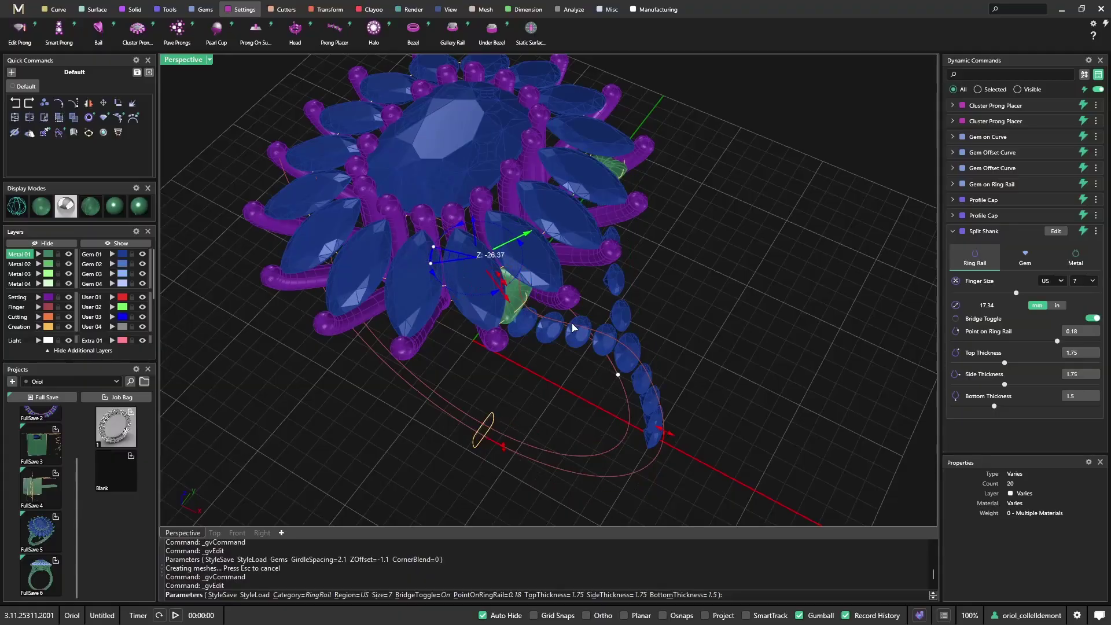
right_drag(572, 323, 485, 277)
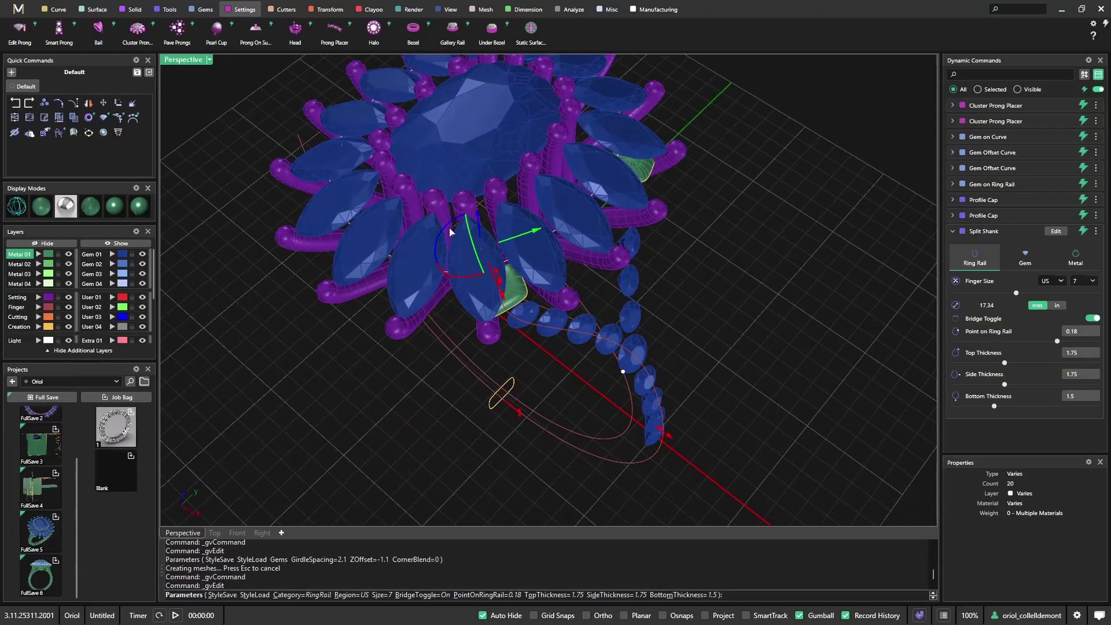
drag(449, 224, 443, 233)
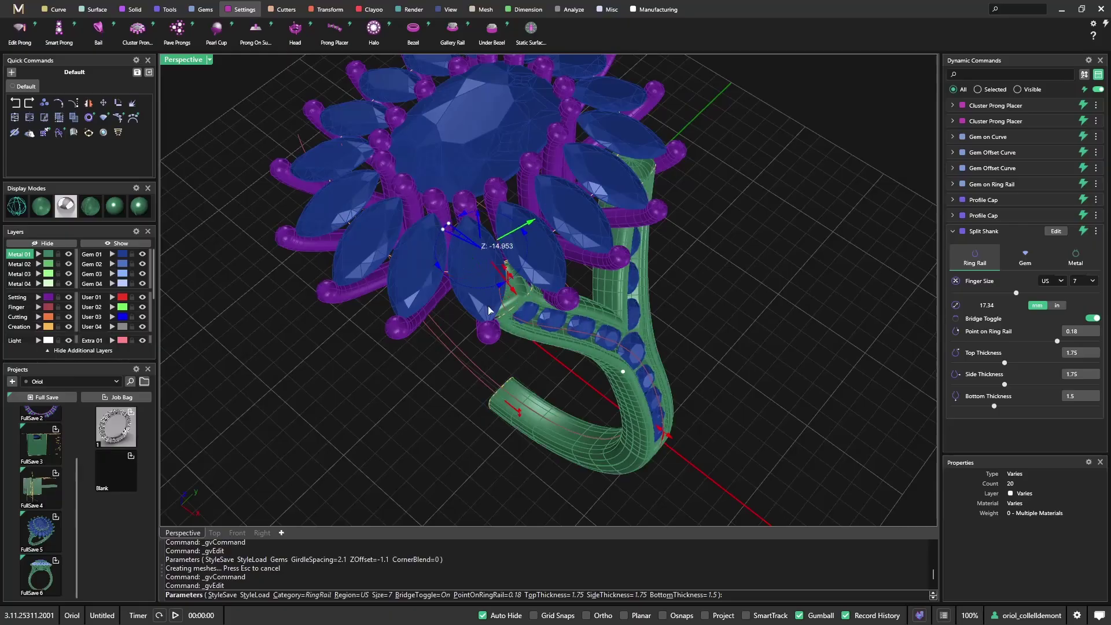
Turn the split shank's upper end about -31 degrees around the Z axis to angle its arms beneath the halo.
right_drag(504, 311, 572, 300)
scroll(572, 301, down, 6)
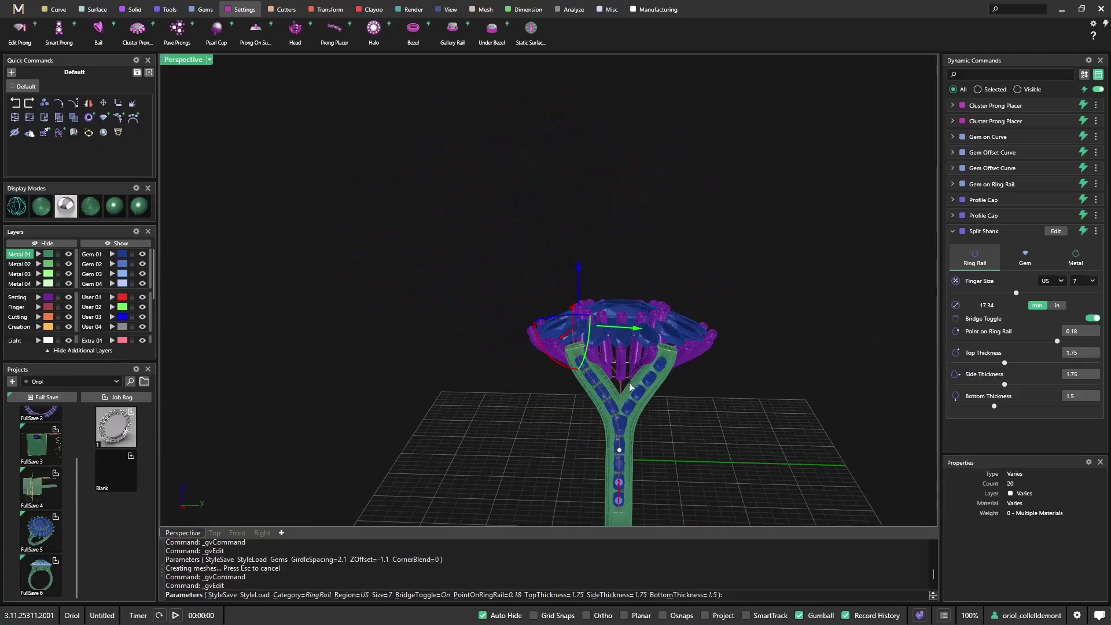
right_drag(701, 396, 567, 318)
scroll(555, 310, up, 5)
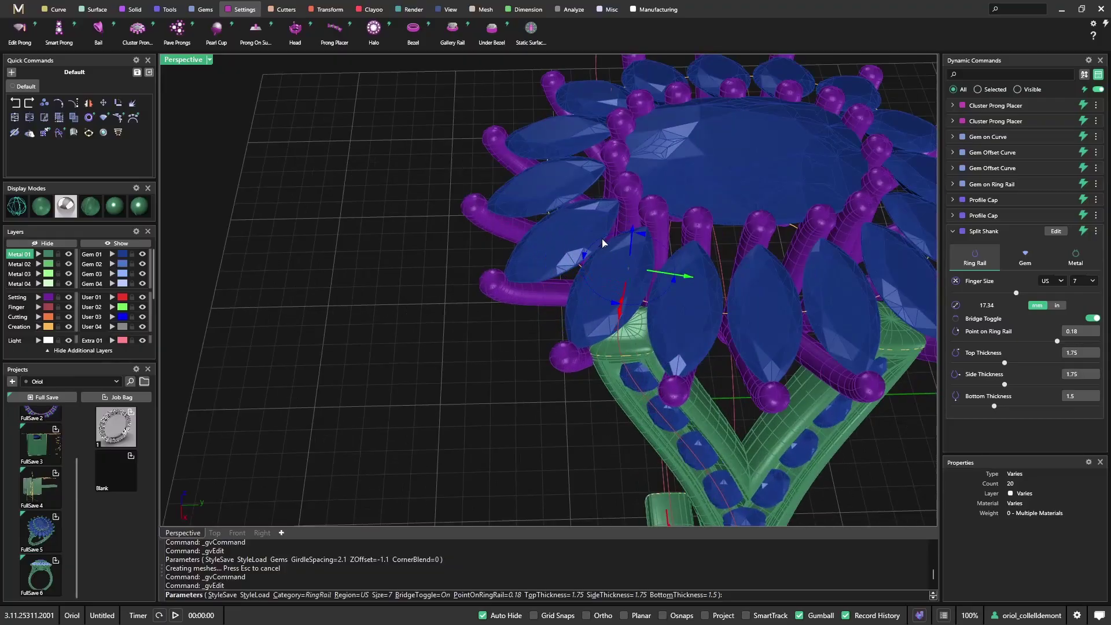
drag(602, 238, 602, 239)
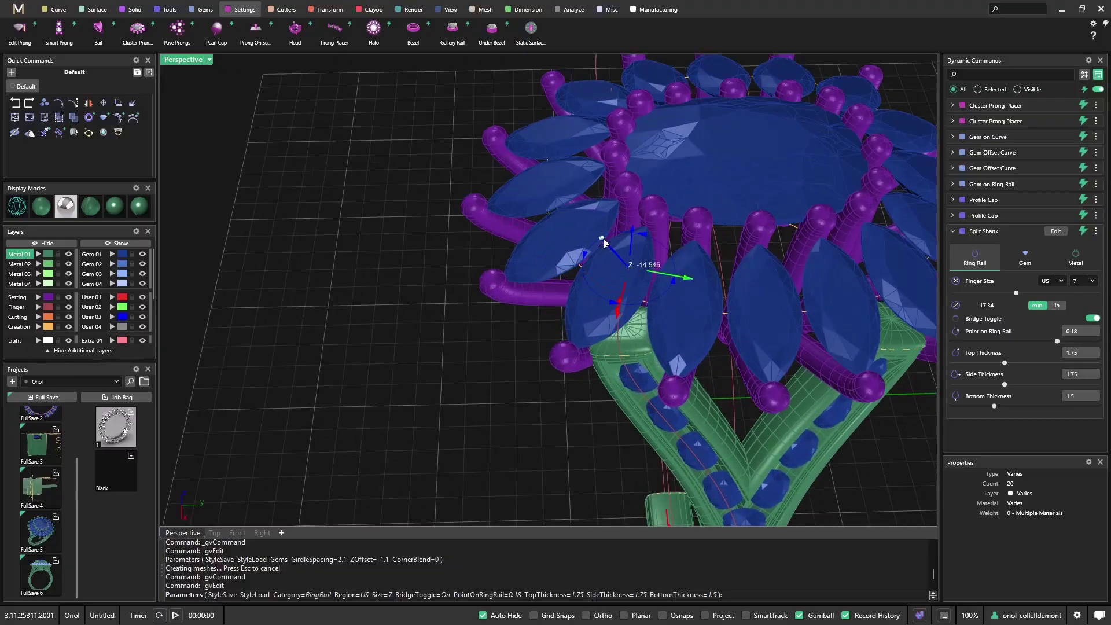
drag(605, 239, 606, 239)
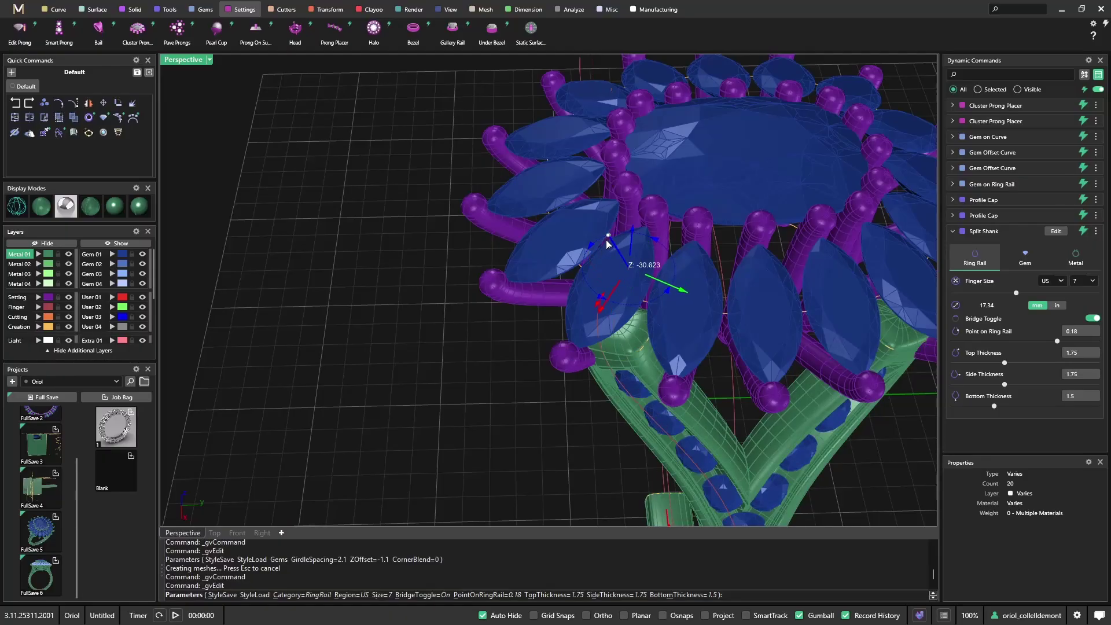
Shift the split shank's upper end slightly along the Y direction to fine-tune the spread of its arms.
right_drag(650, 380, 704, 350)
scroll(700, 293, down, 5)
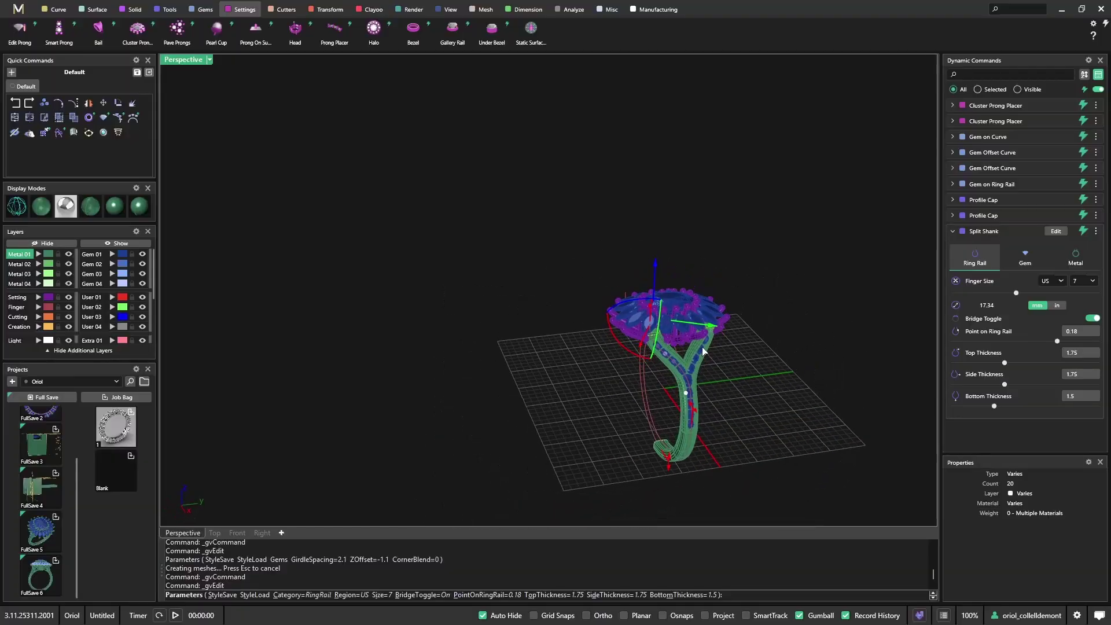
scroll(672, 339, up, 3)
drag(685, 283, 690, 287)
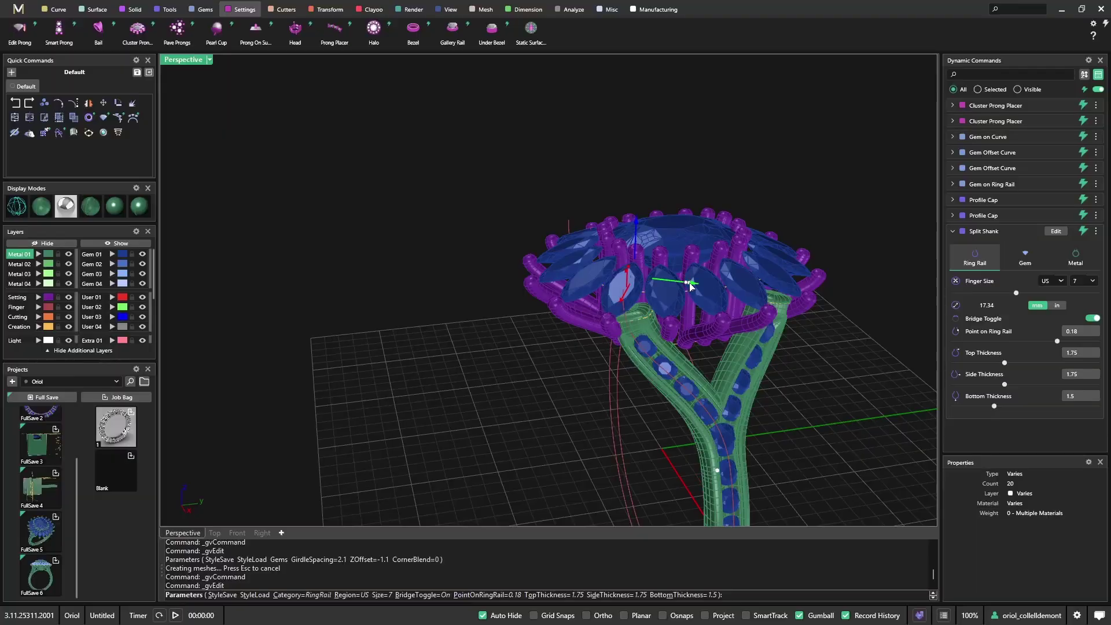
Set the split shank's metal gem overlap to -0.1 and accept the shank edit.
scroll(689, 287, down, 3)
right_drag(717, 307, 711, 346)
scroll(725, 397, up, 5)
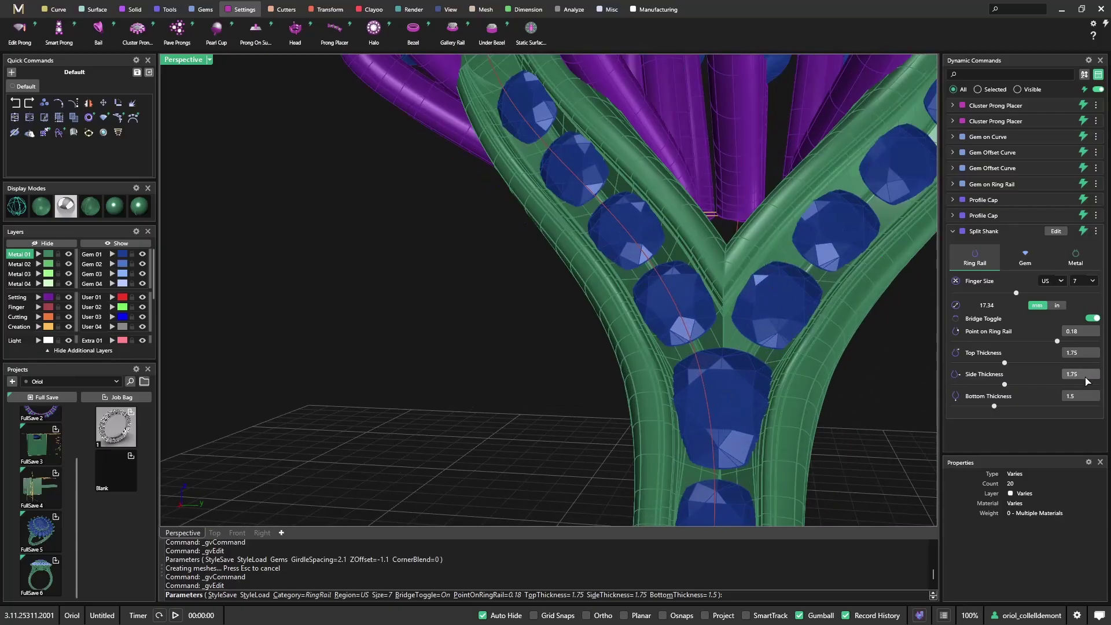
click(1077, 261)
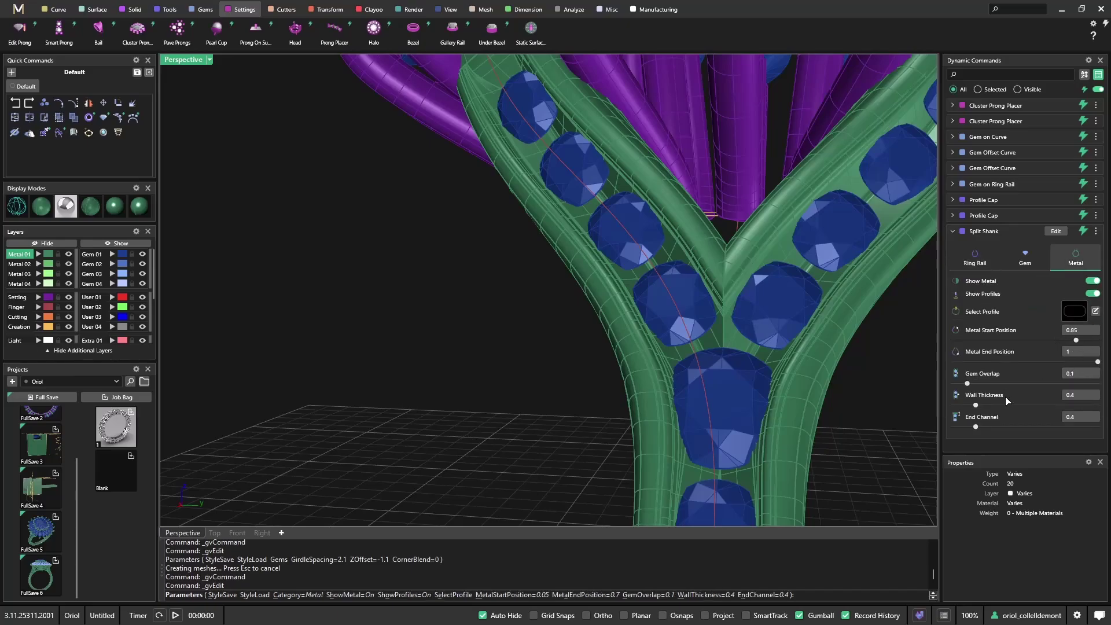
click(1080, 375)
key(Tab)
scroll(684, 249, down, 3)
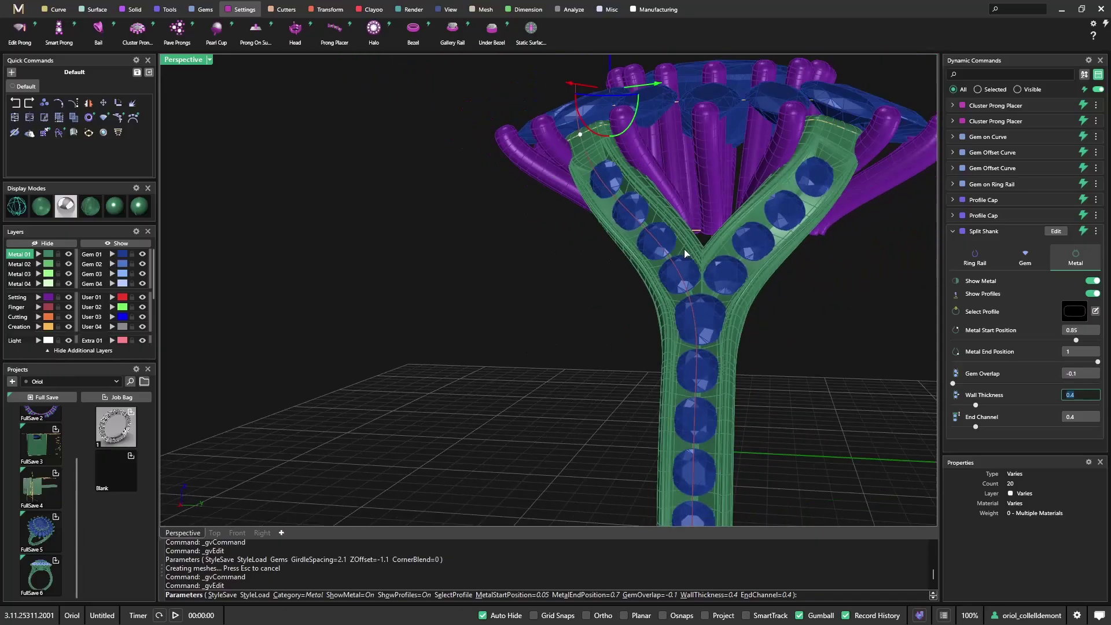
right_drag(684, 250, 766, 272)
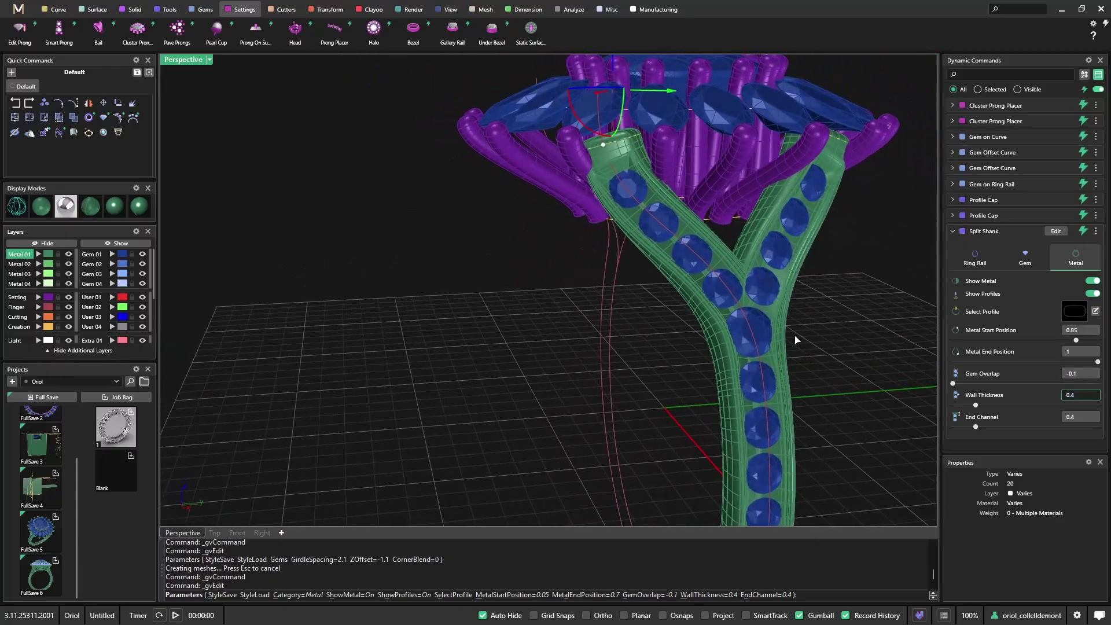
scroll(795, 340, down, 3)
right_drag(810, 375, 742, 350)
right_click(732, 346)
Add Smart Prongs to the four gems on the single part of the shank, below the larger gem at the split.
scroll(697, 344, up, 5)
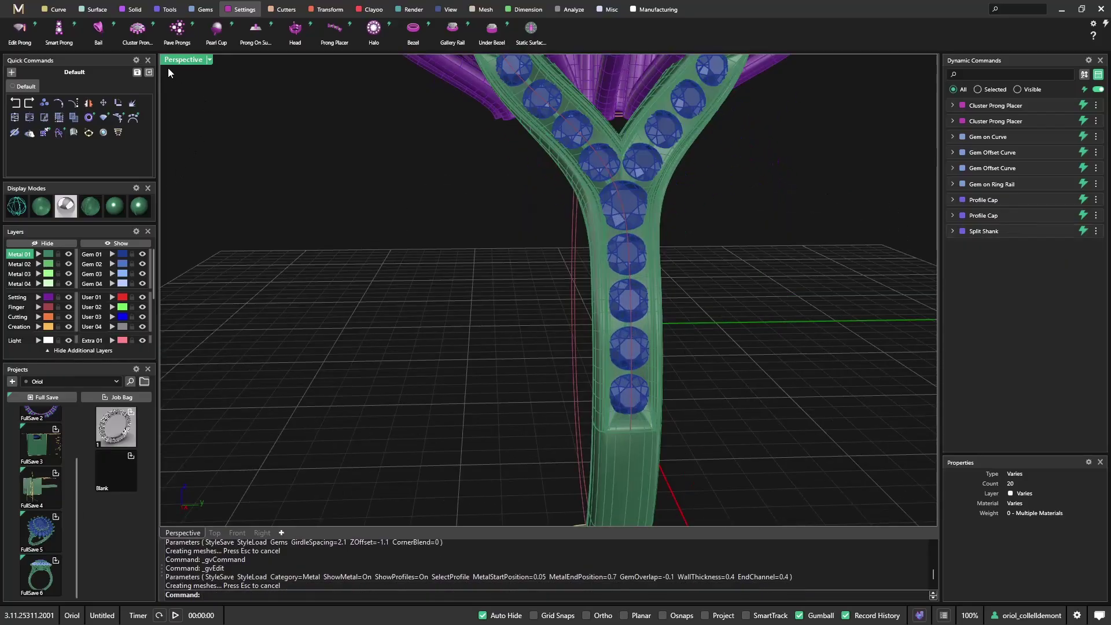
click(64, 45)
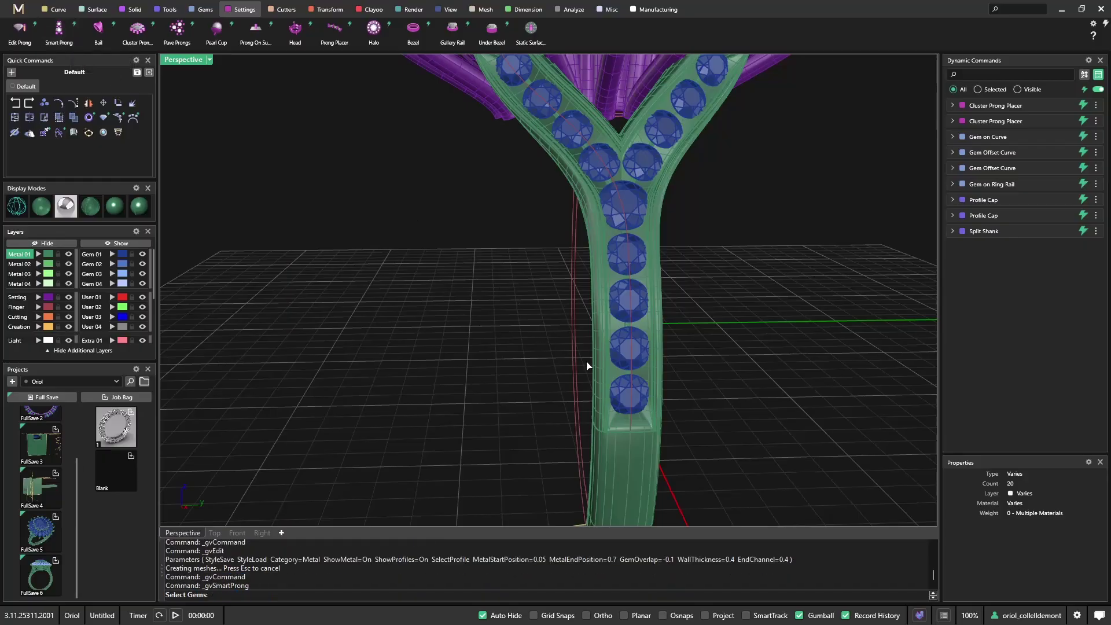
right_drag(666, 359, 747, 345)
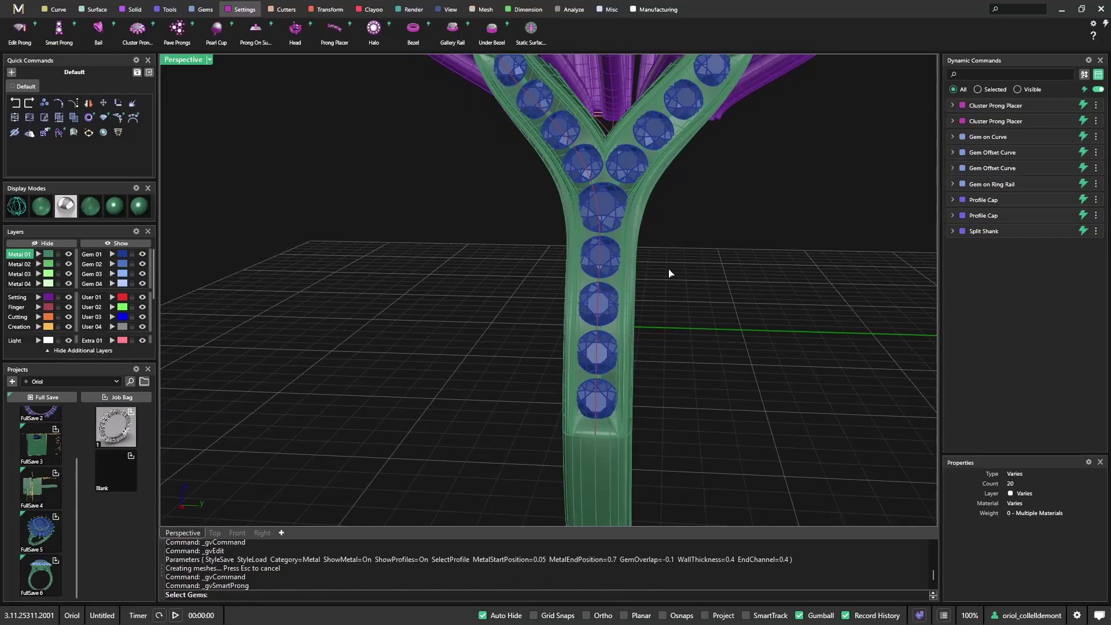
click(613, 249)
click(613, 307)
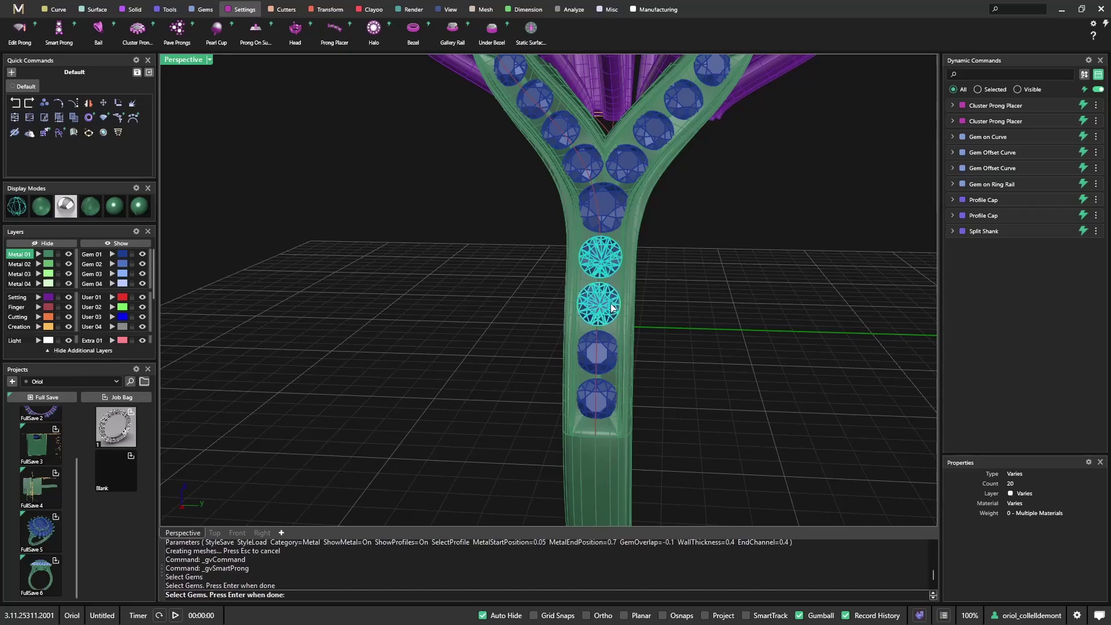
click(607, 358)
click(597, 400)
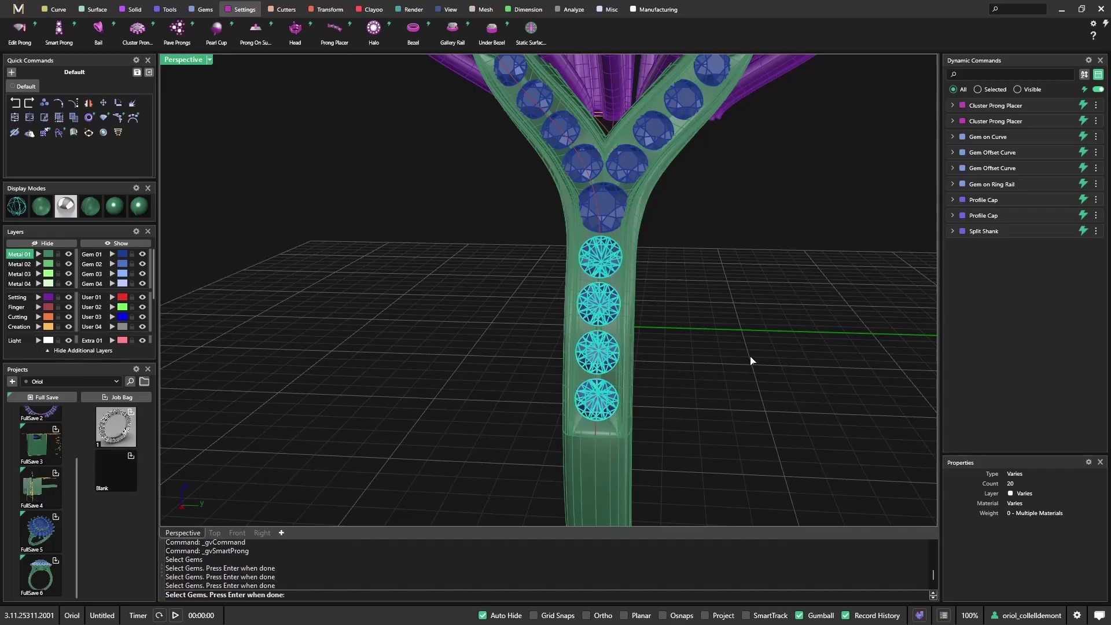
key(Return)
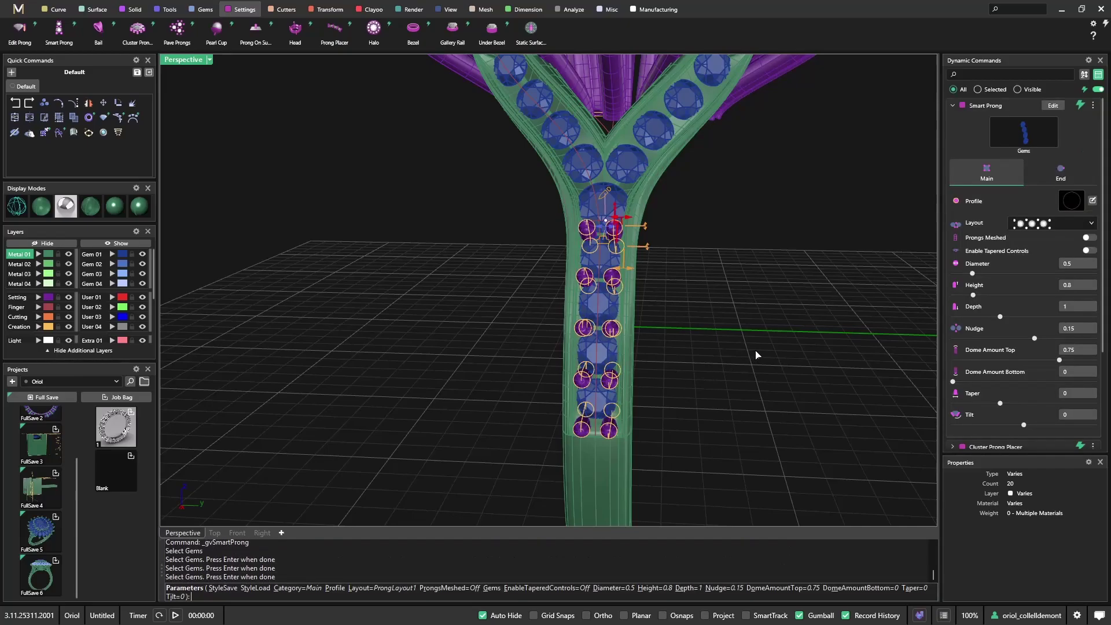
Reduce the depth of the shank's Smart Prongs to 0.05 mm.
right_drag(757, 352, 619, 320)
shift+right_drag(506, 273, 657, 369)
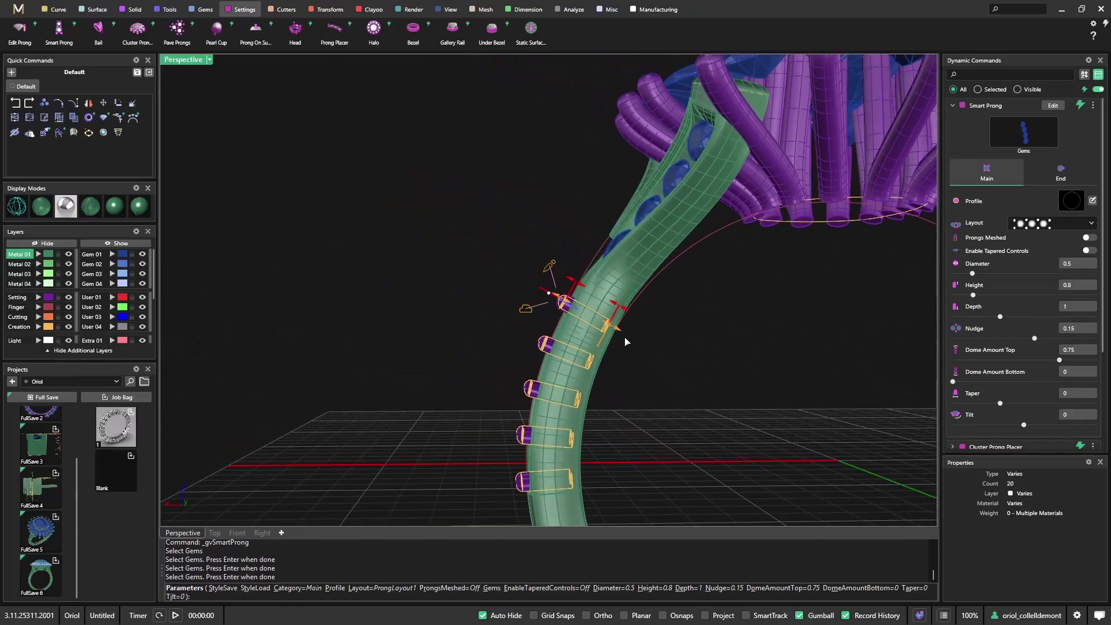
scroll(626, 323, up, 9)
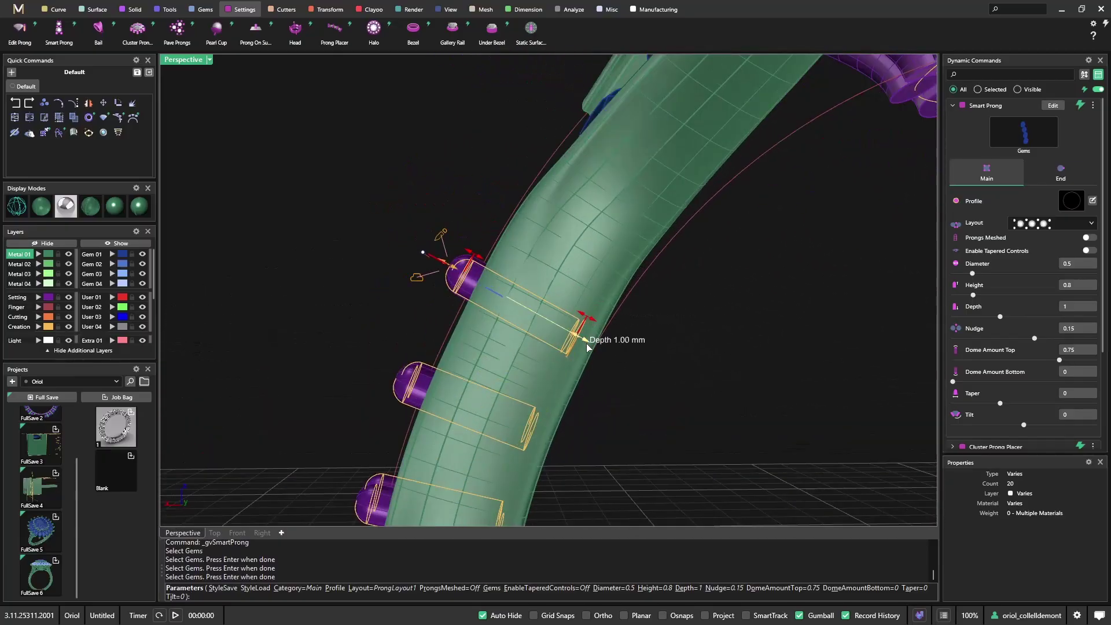
drag(584, 347, 516, 292)
Lower the shank's Smart Prong height to 0.6 mm and accept the prongs.
scroll(516, 292, up, 5)
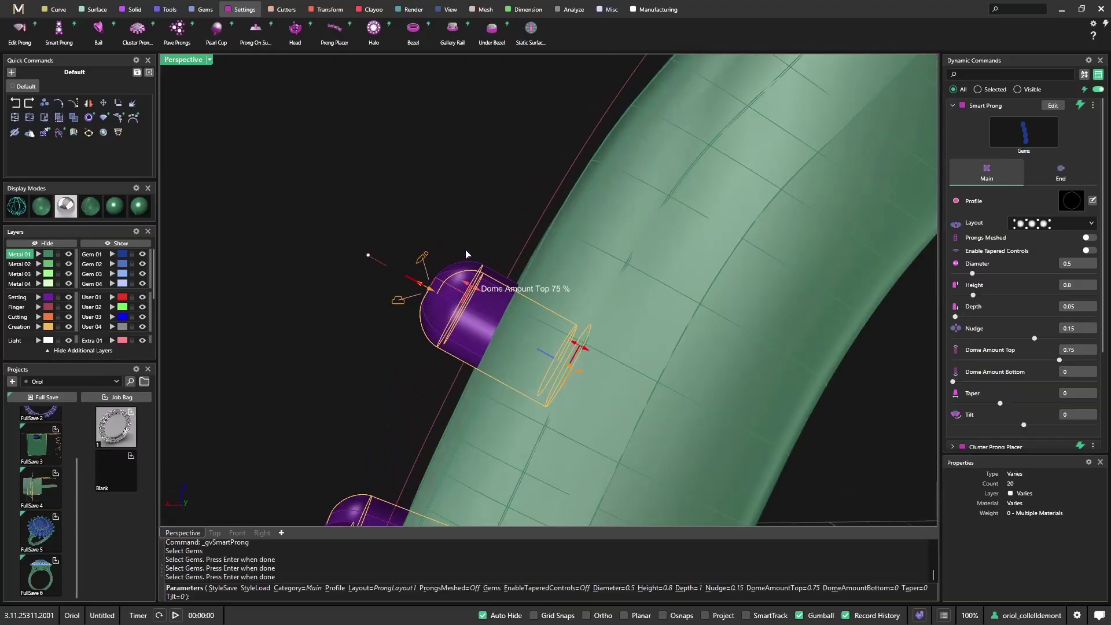
drag(429, 306, 462, 332)
scroll(480, 348, down, 4)
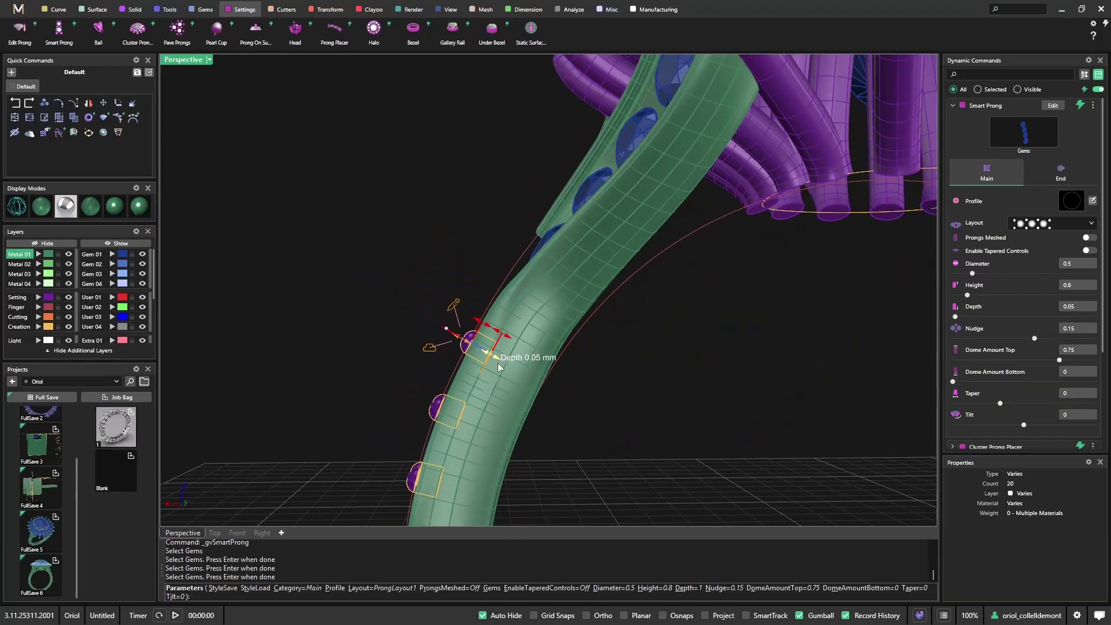
scroll(492, 362, up, 2)
scroll(482, 375, down, 6)
right_drag(521, 360, 727, 398)
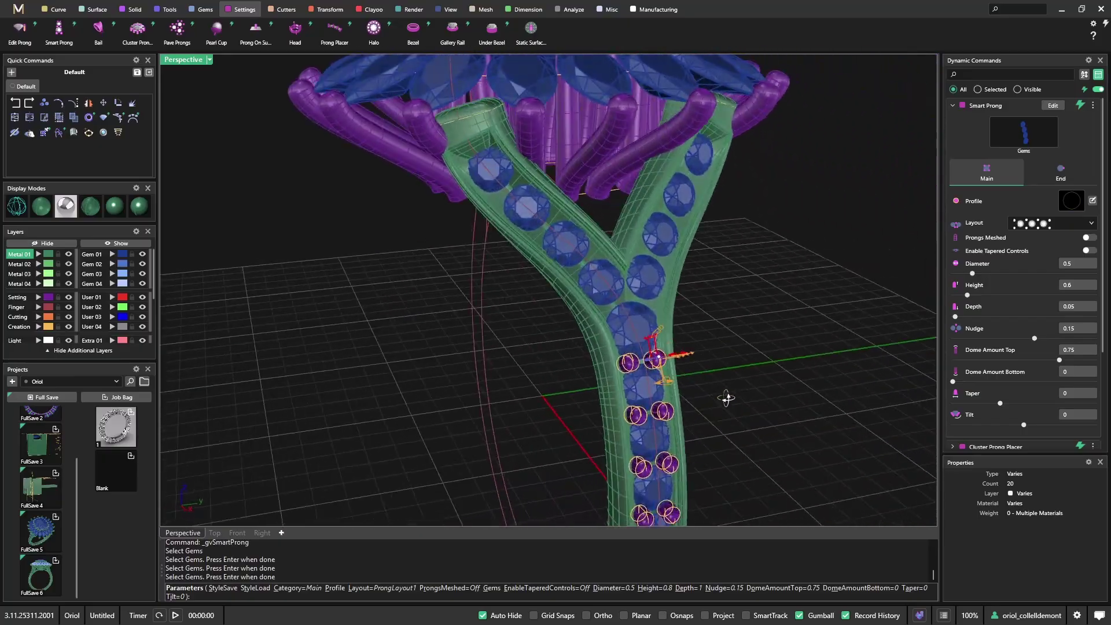
right_click(780, 343)
Copy the shank's Smart Prongs and paste two duplicates of them in place.
right_drag(782, 341, 745, 362)
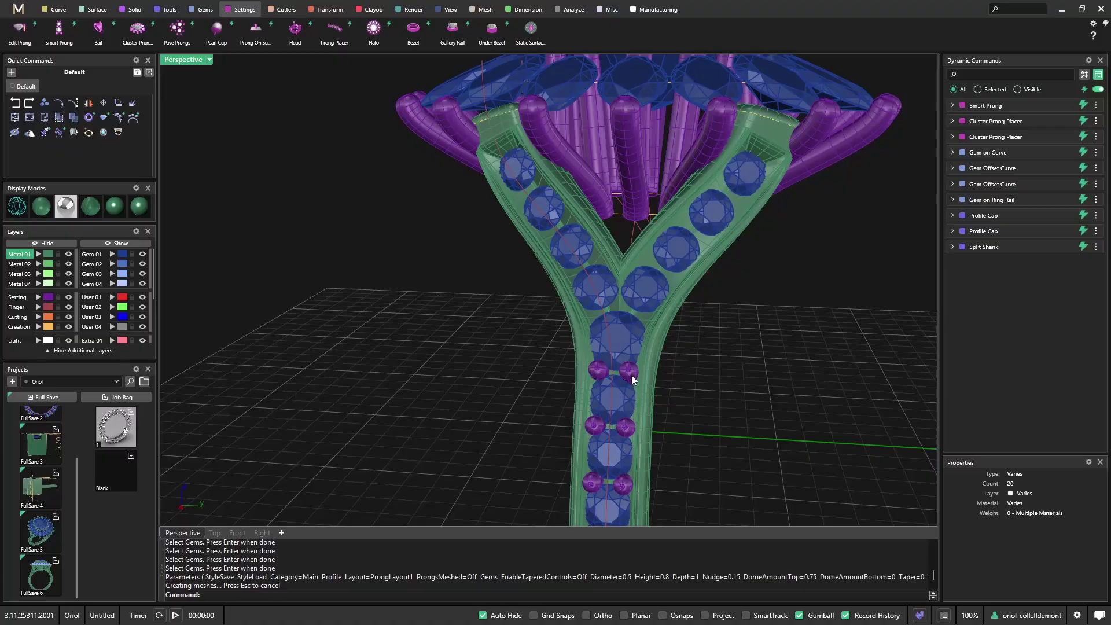
scroll(657, 387, down, 5)
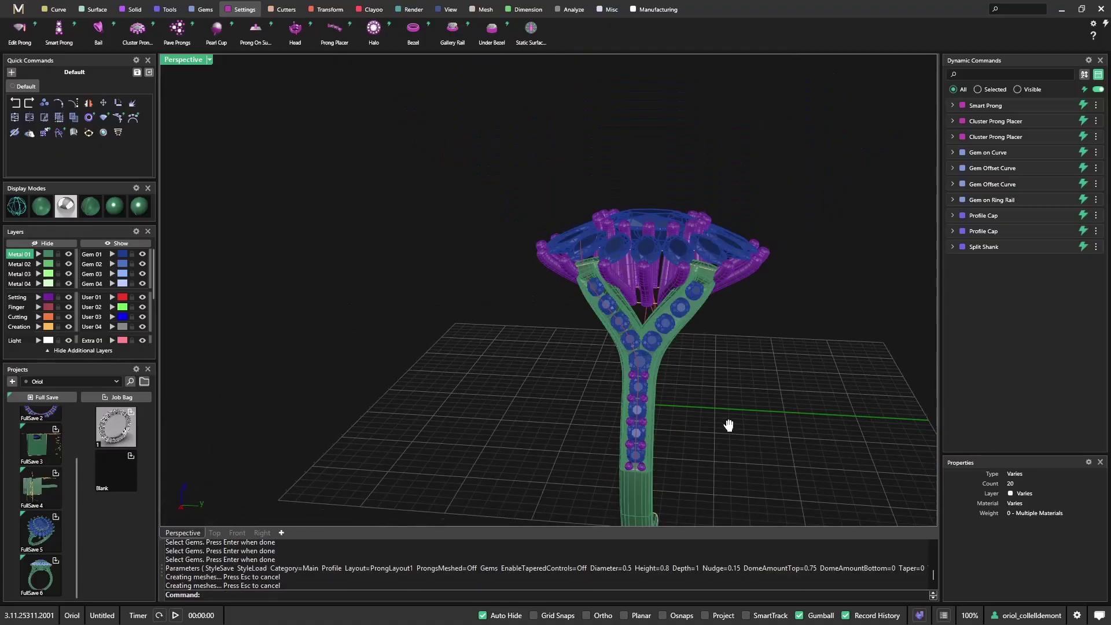
right_drag(729, 422, 675, 352)
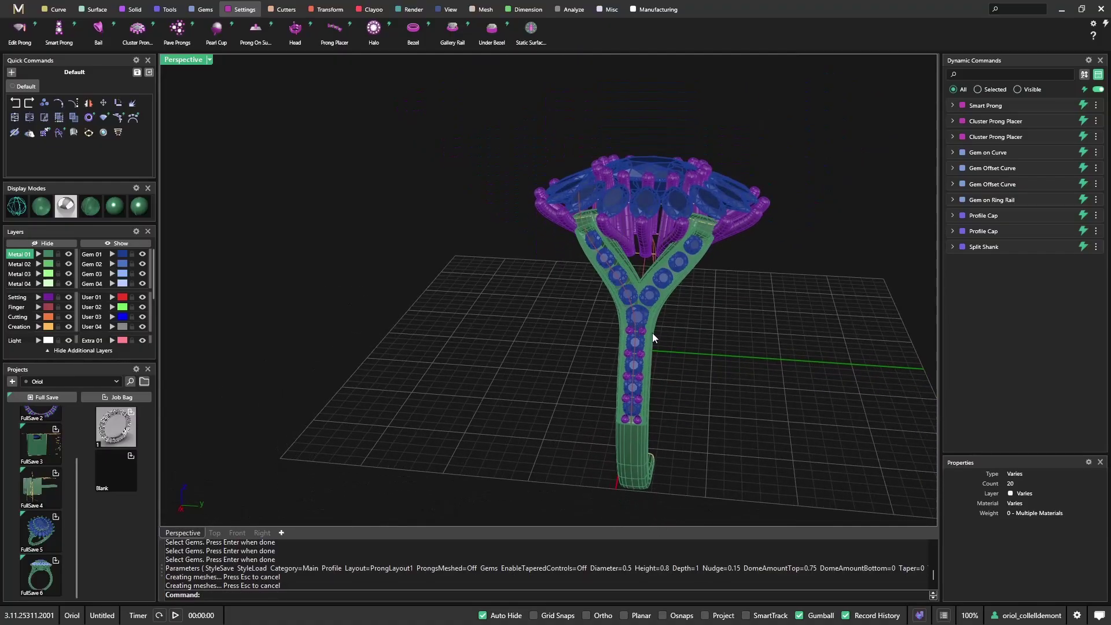
scroll(653, 337, up, 5)
click(635, 328)
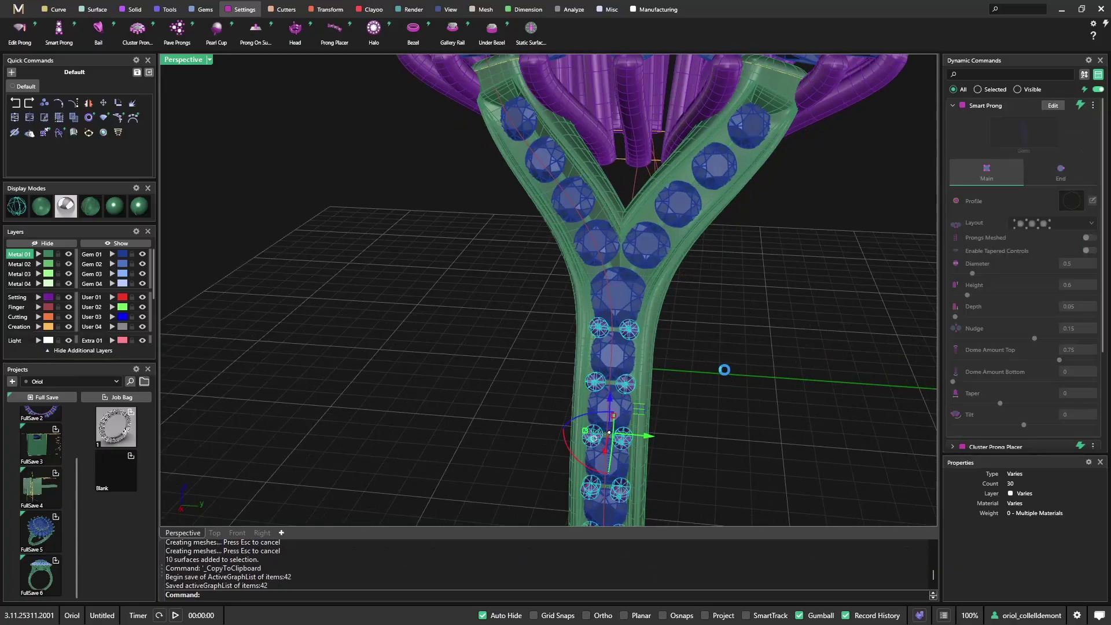
click(724, 375)
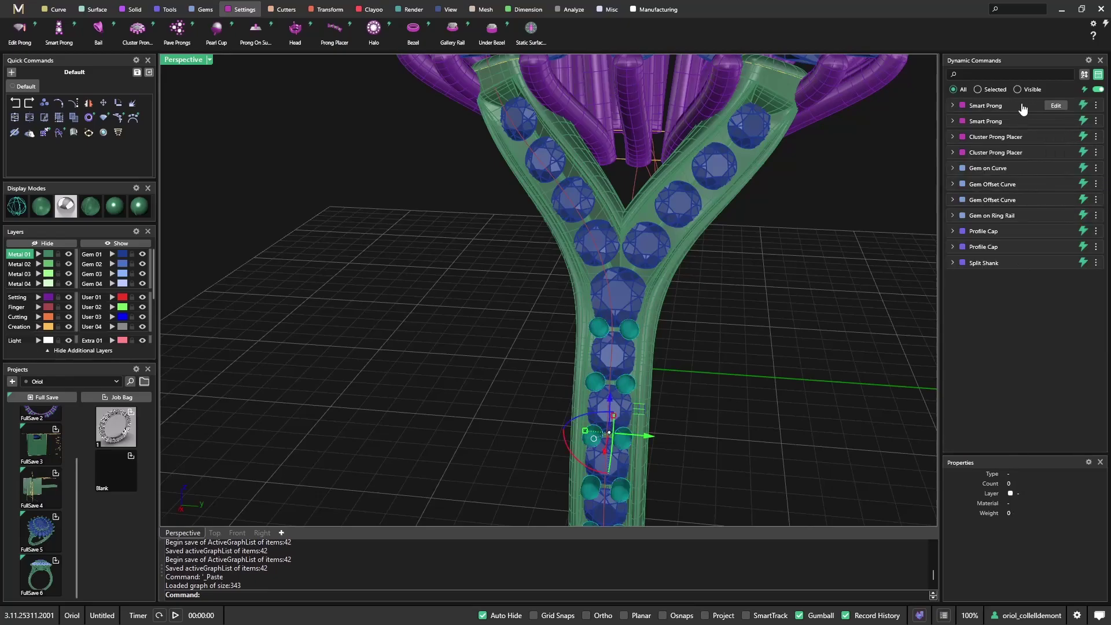
click(846, 278)
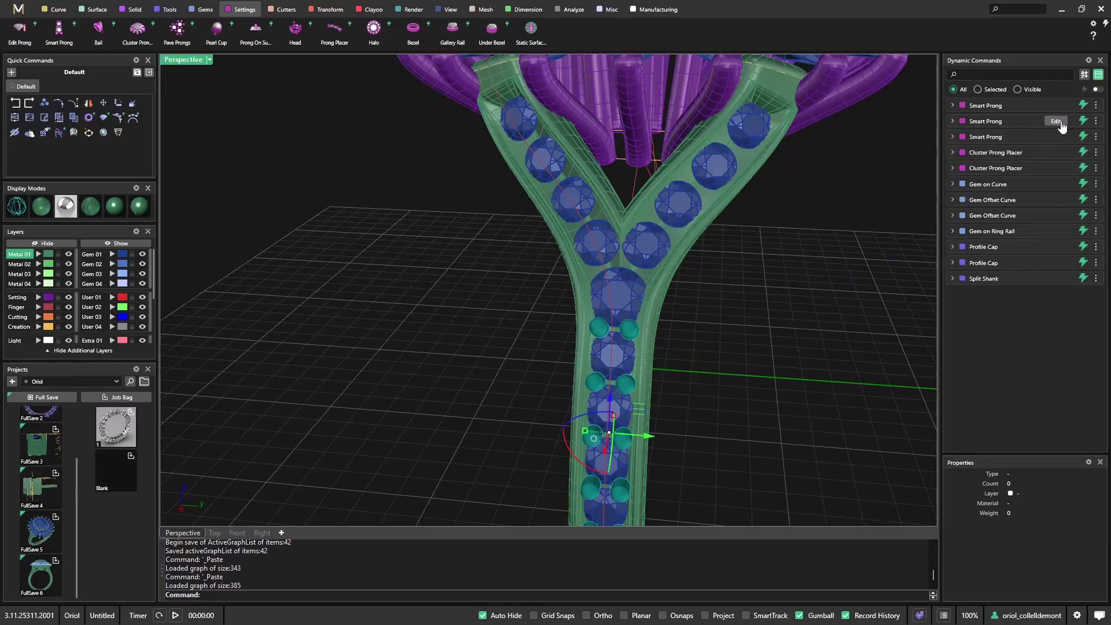
Edit one pasted Smart Prong set and reassign it to the four gems on the right arm of the split.
click(1053, 121)
click(1045, 155)
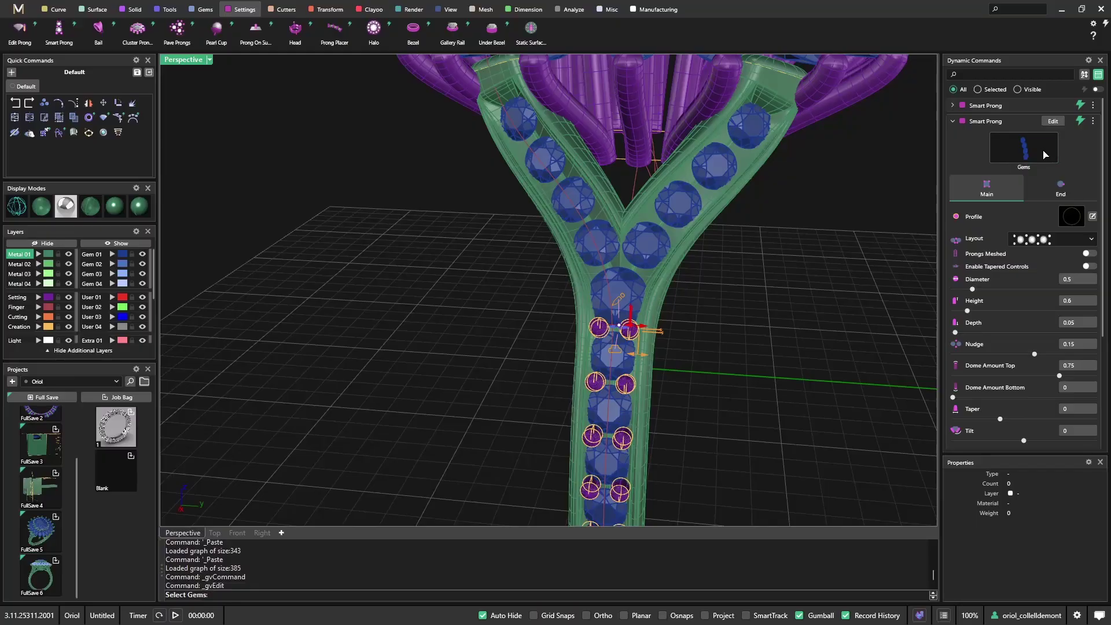
click(644, 240)
click(692, 198)
click(731, 167)
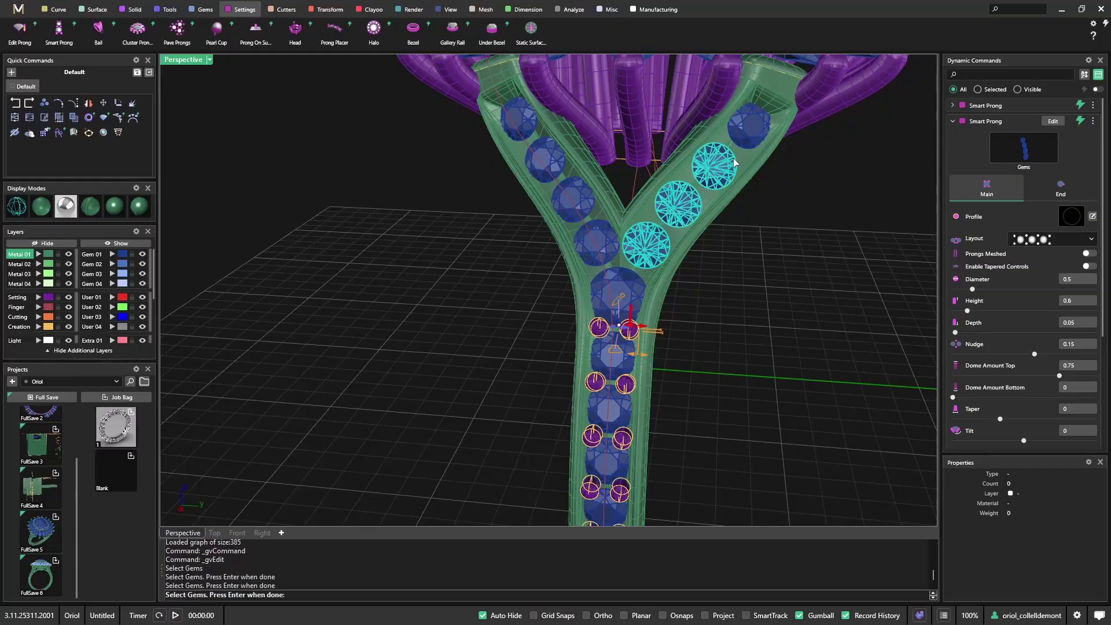
click(759, 130)
key(Return)
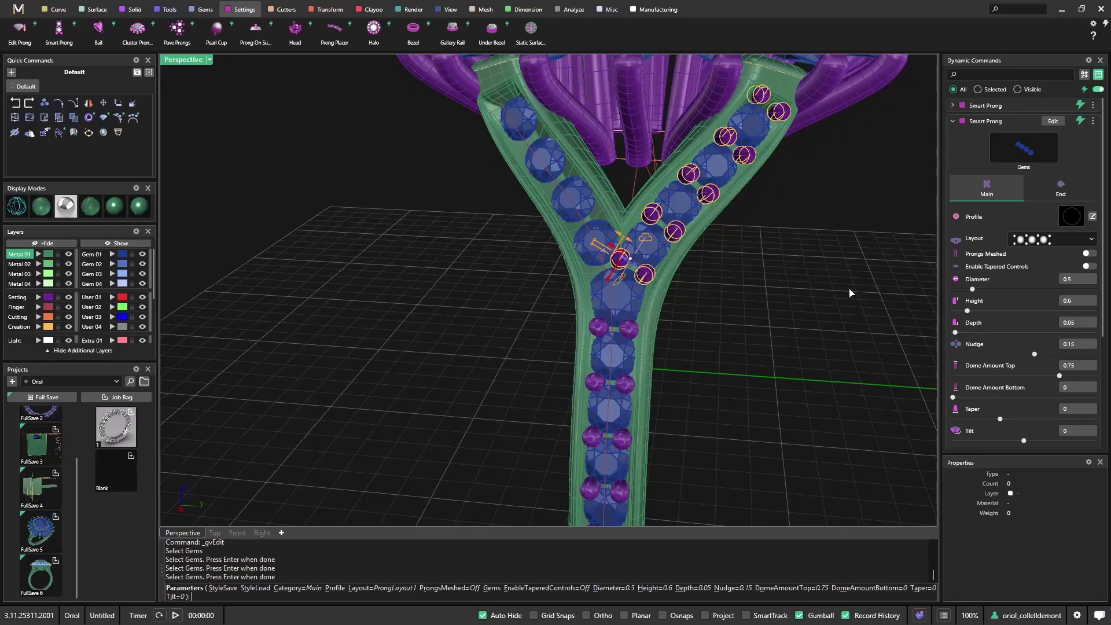
Accept the right-arm prongs, then reassign the other pasted Smart Prong set to the four gems on the left arm of the split.
key(Return)
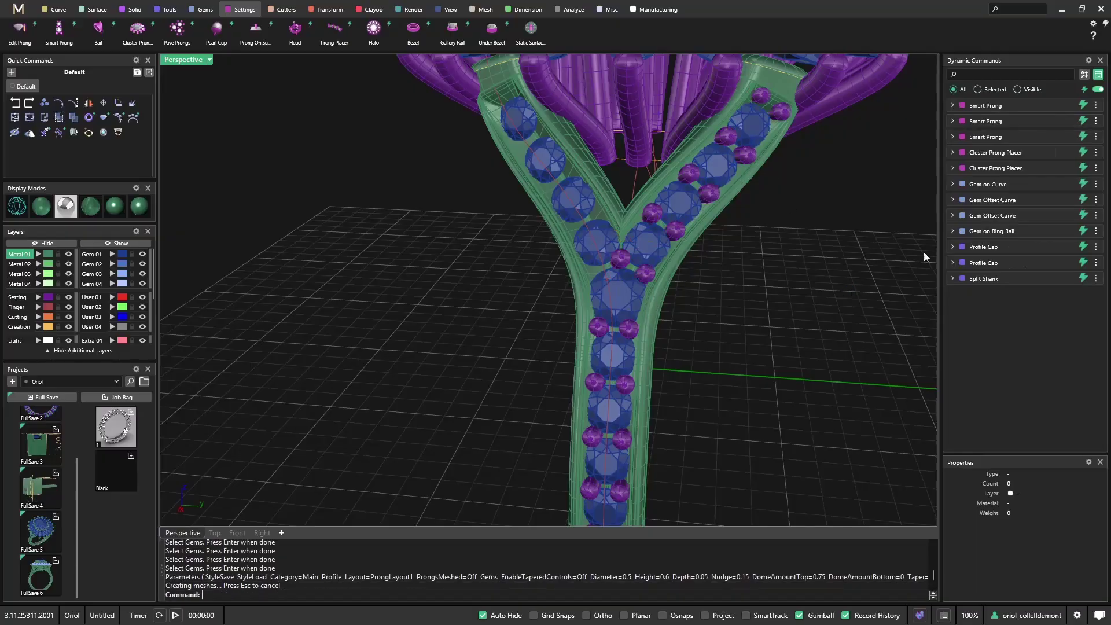
click(1056, 107)
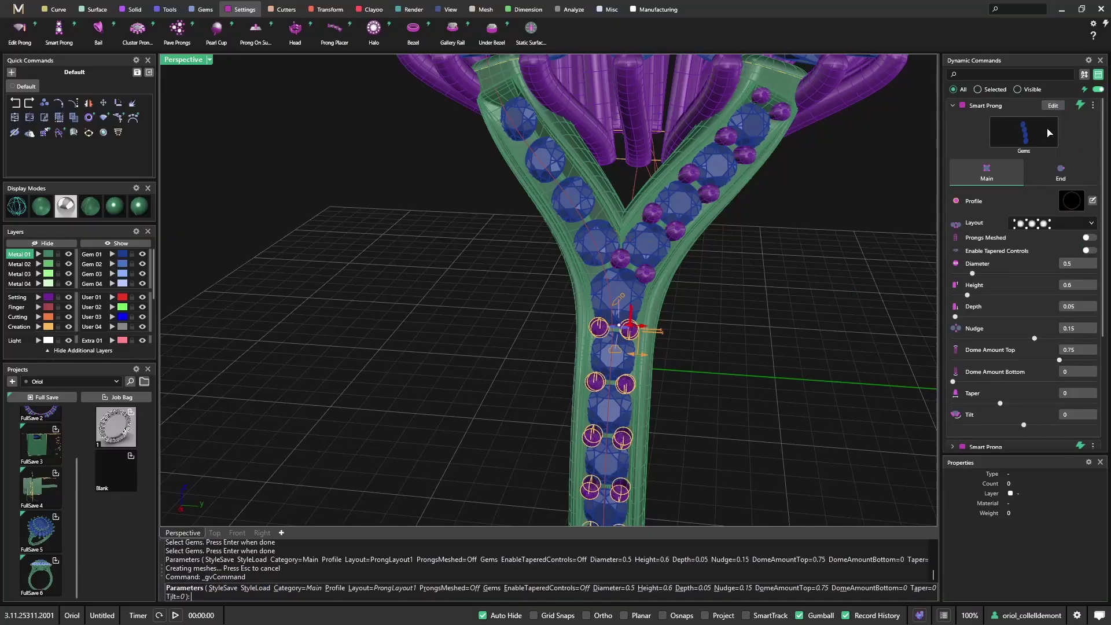
click(605, 241)
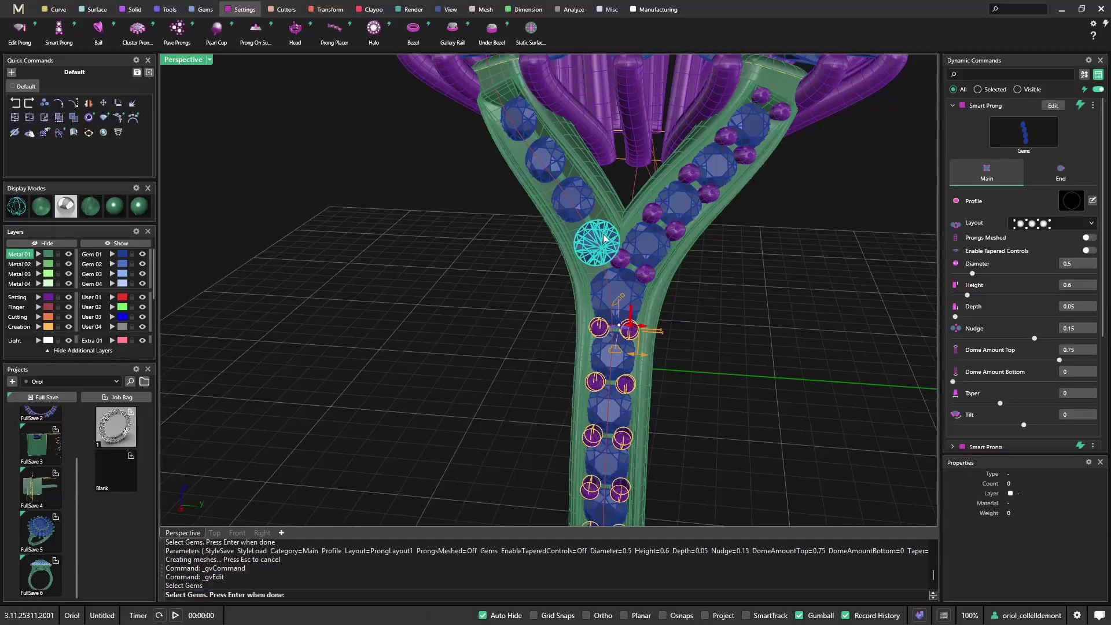
click(589, 202)
click(549, 146)
click(518, 118)
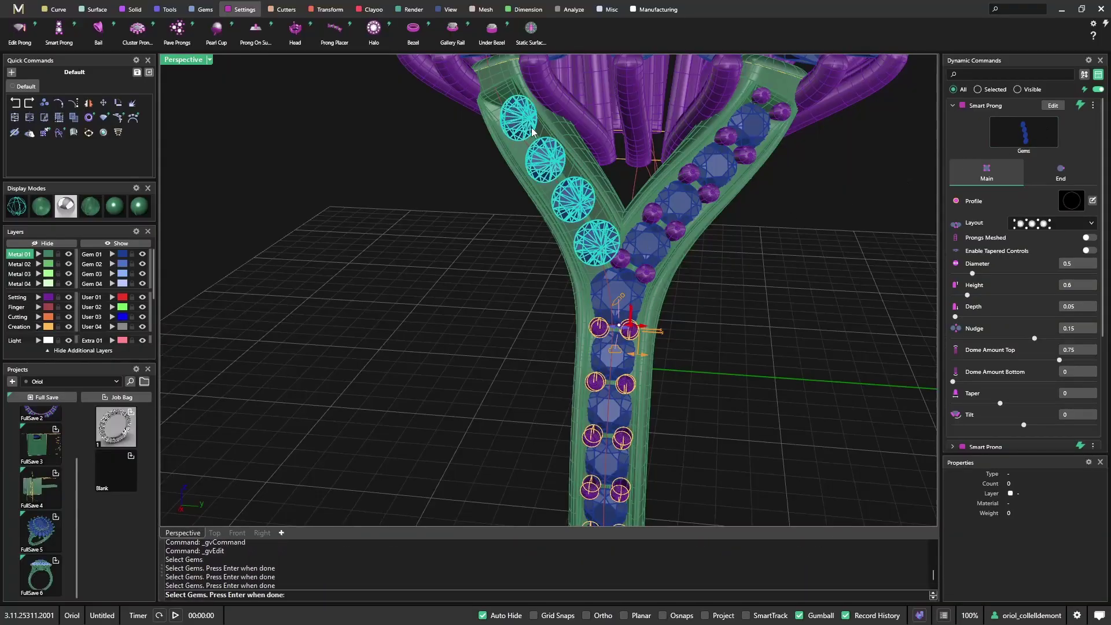
key(Return)
key(Return)
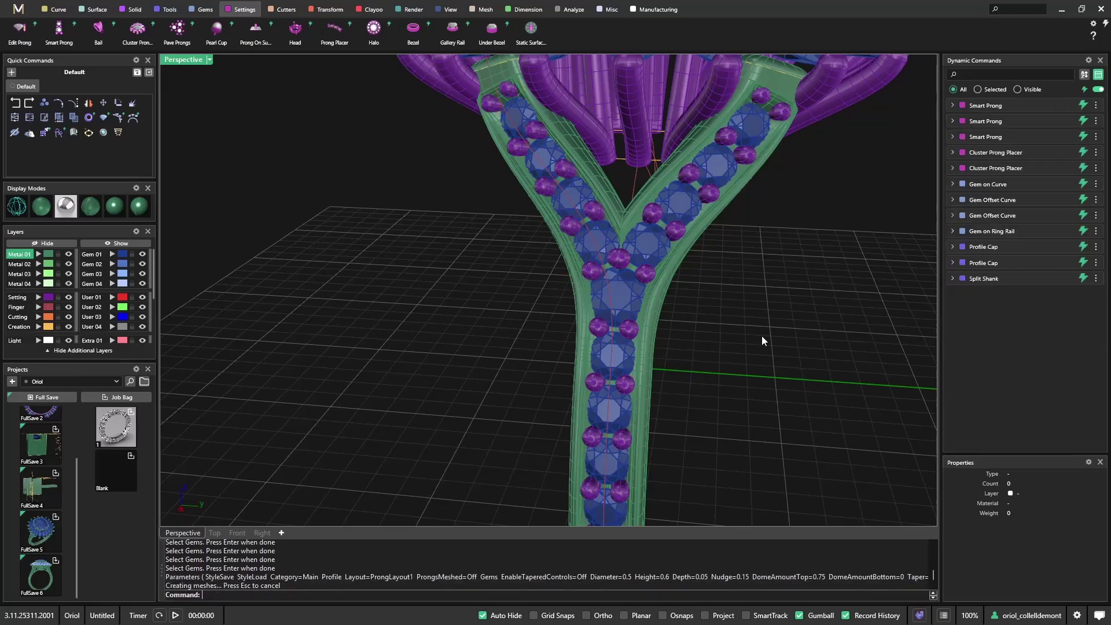
Select the half shank with its gems and prongs and mirror it to the other side with Y Mirror on.
right_drag(761, 336, 624, 363)
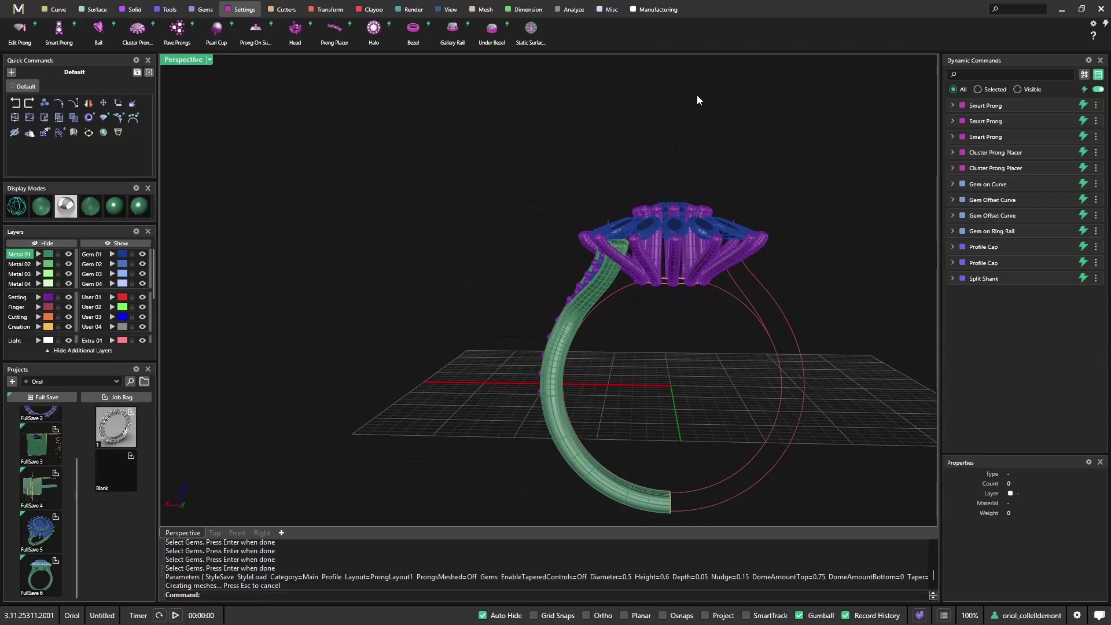
drag(705, 109, 520, 544)
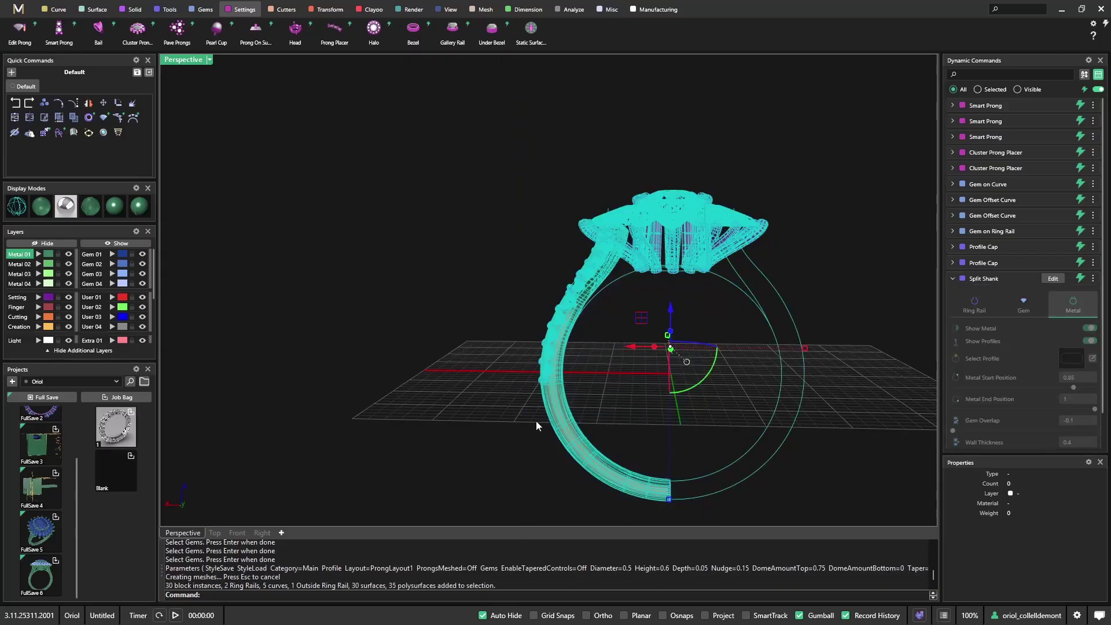
click(487, 403)
drag(438, 168, 685, 513)
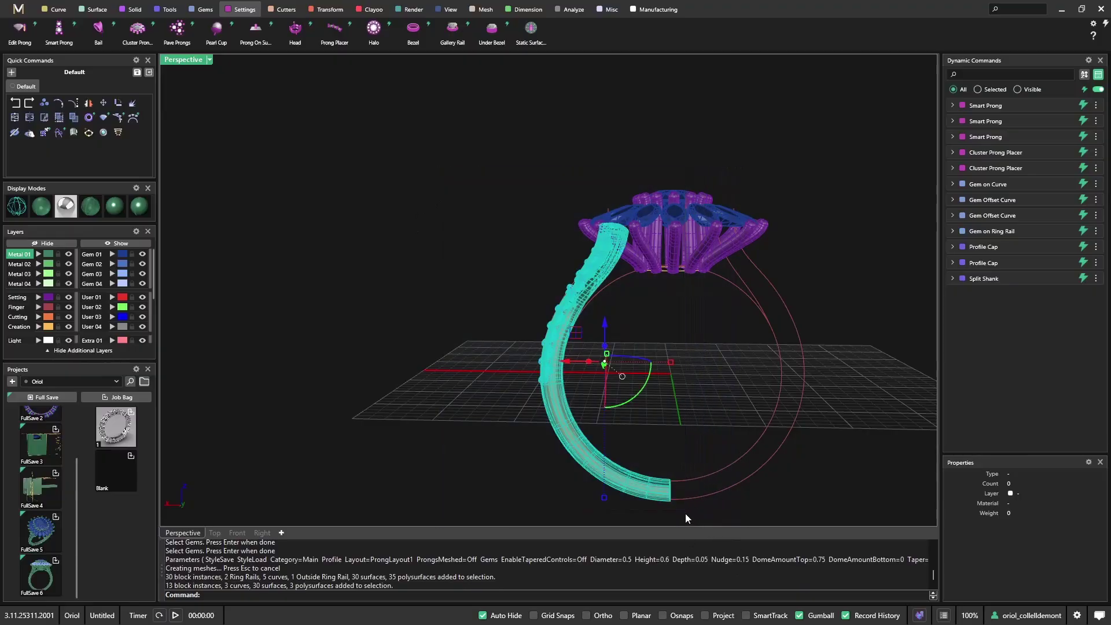
right_drag(685, 513, 591, 473)
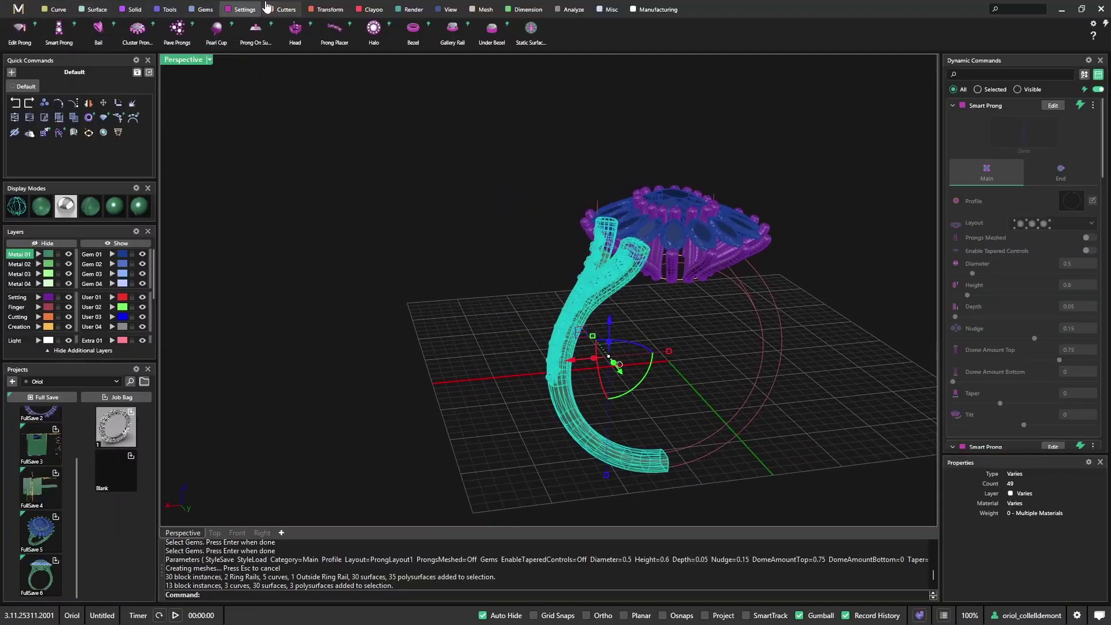
click(322, 9)
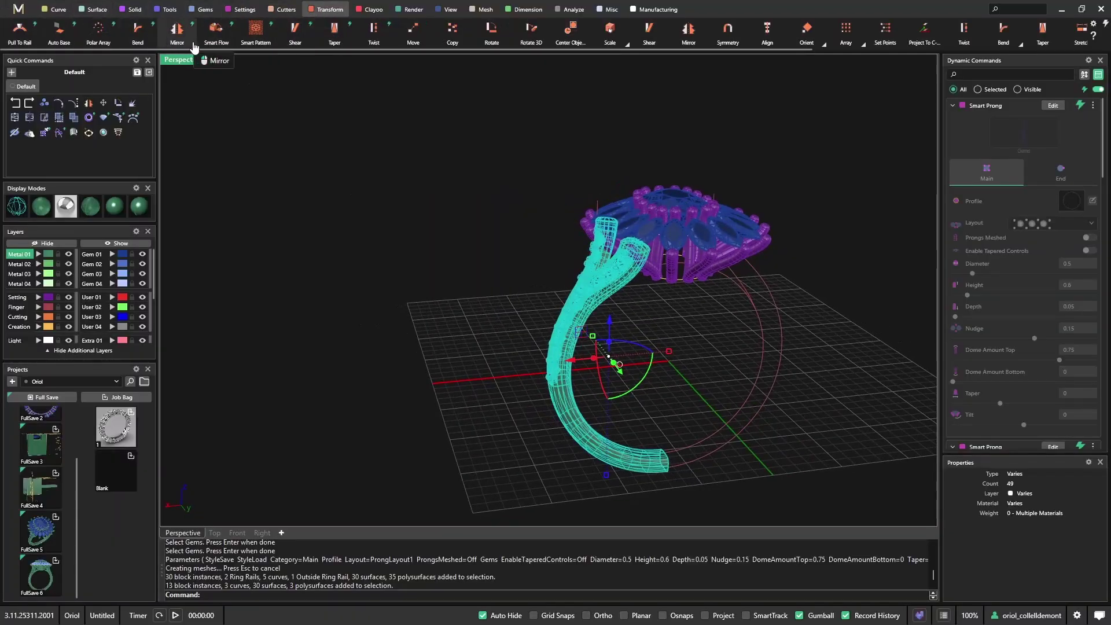
click(177, 30)
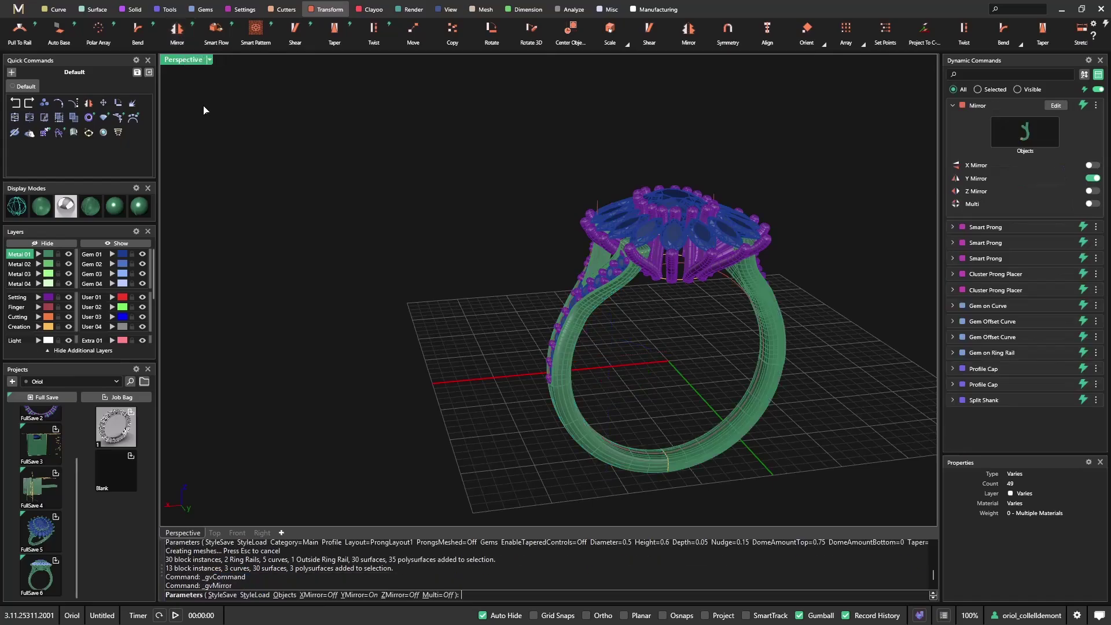
right_drag(209, 153, 386, 284)
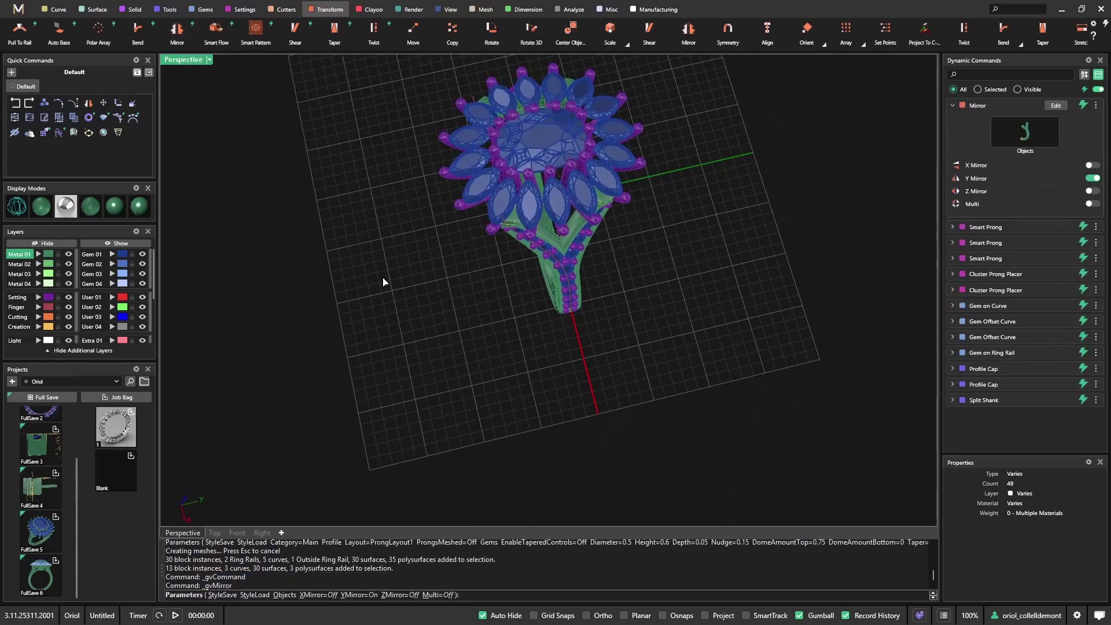
right_click(653, 296)
Edit the Gem Offset Curve at the base of the cluster prongs and set its Girdle Spacing to -0.8 mm.
right_drag(712, 272, 657, 136)
scroll(717, 276, up, 5)
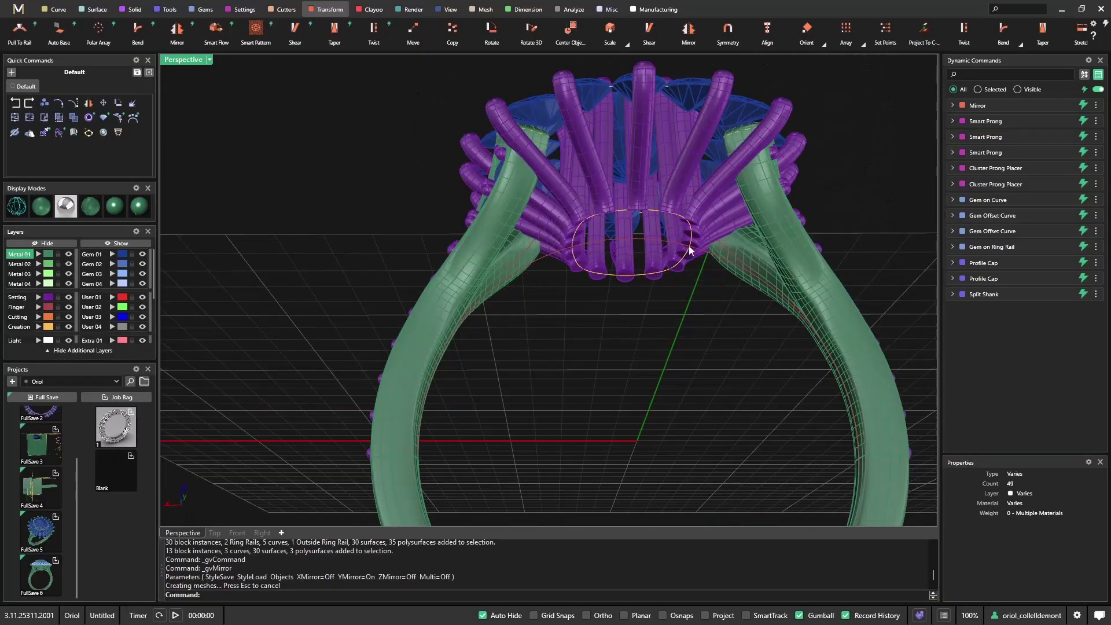
right_drag(723, 272, 705, 324)
shift+right_drag(705, 324, 686, 255)
right_drag(686, 255, 789, 344)
right_drag(742, 119, 606, 98)
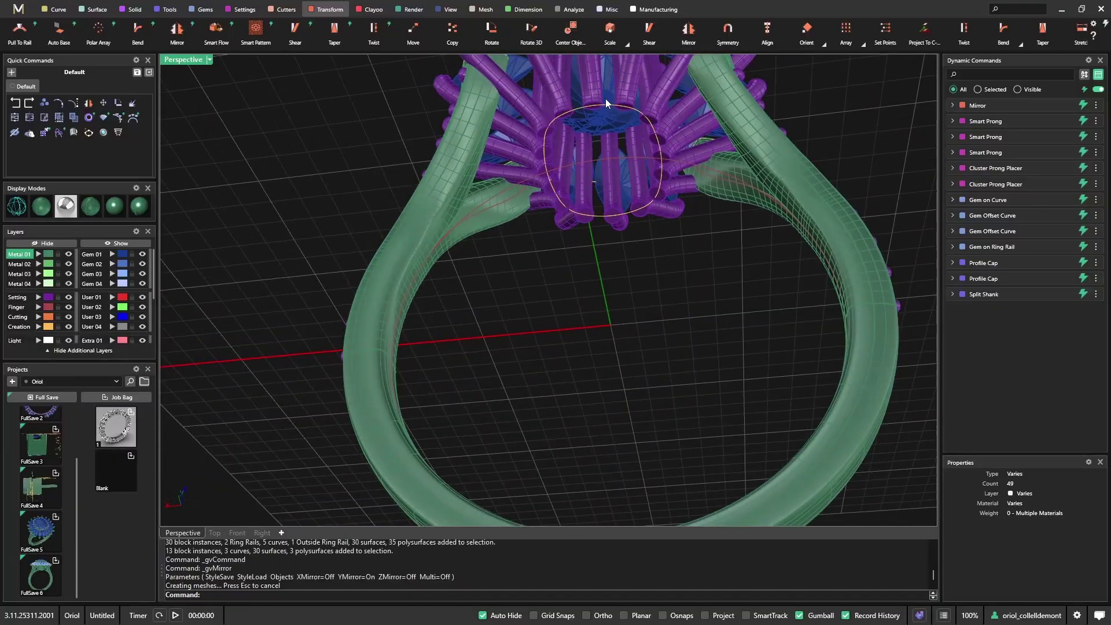
shift+click(606, 105)
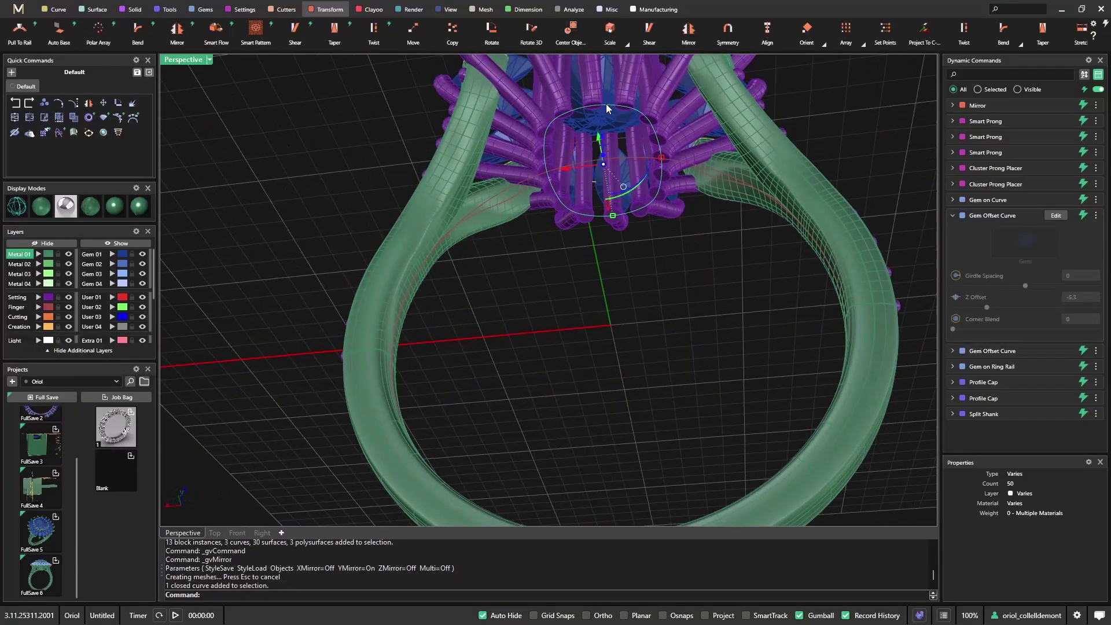
click(1054, 217)
mouse_move(549, 156)
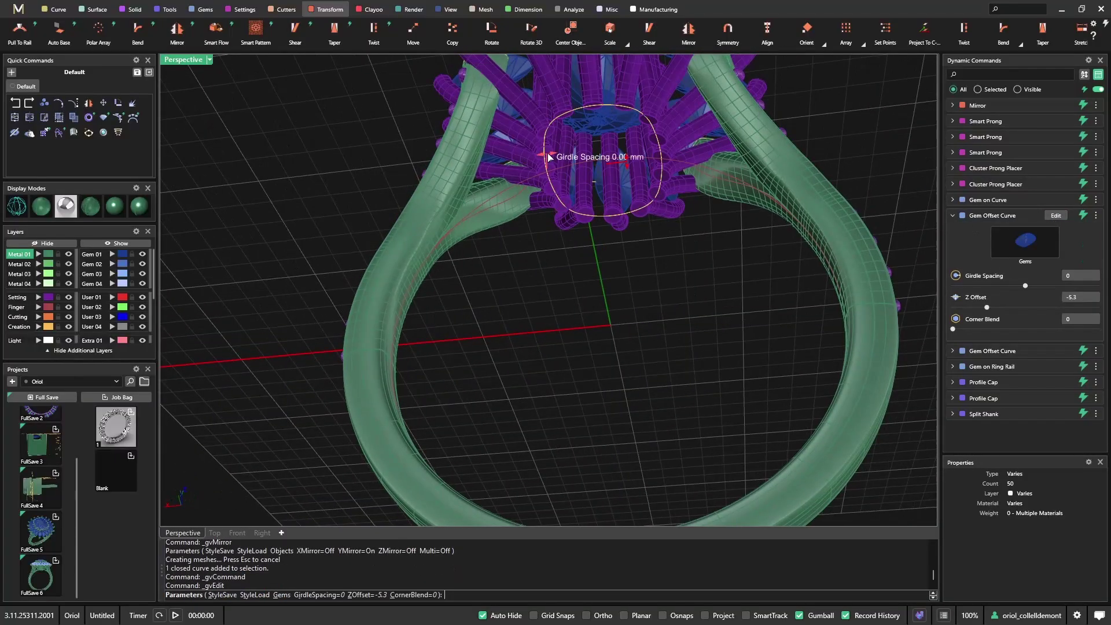
drag(547, 153, 557, 153)
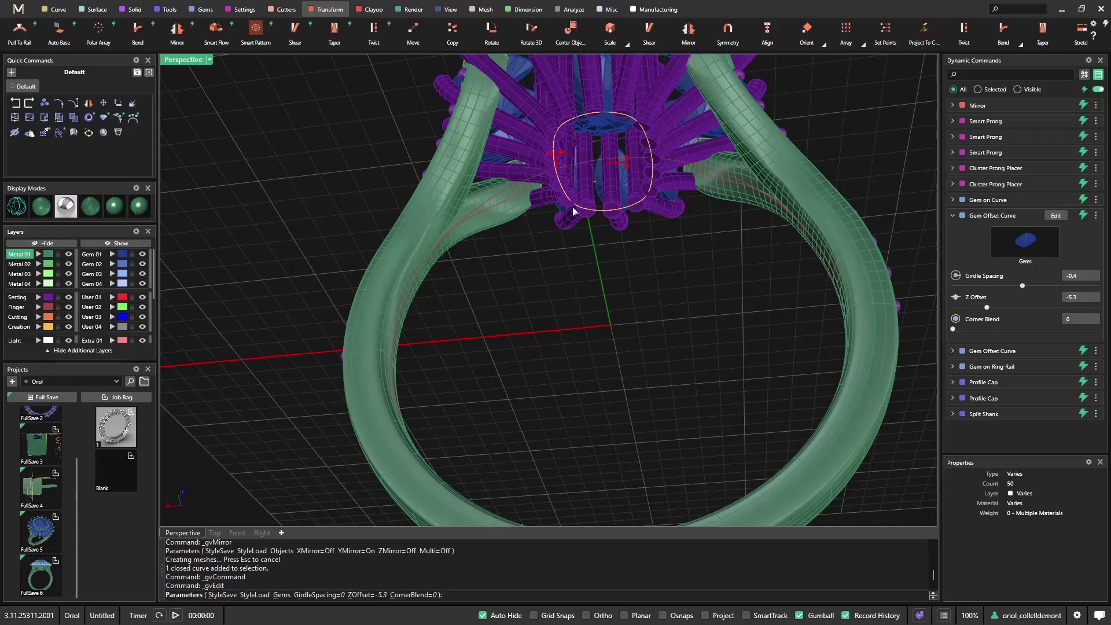
right_drag(568, 213, 533, 168)
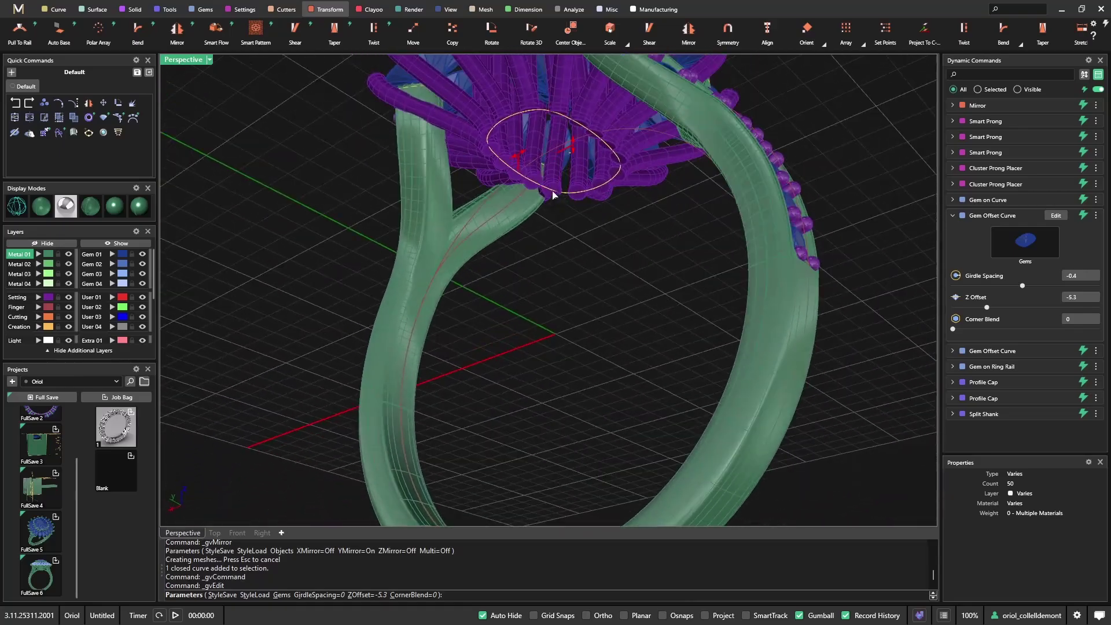
drag(523, 153, 526, 153)
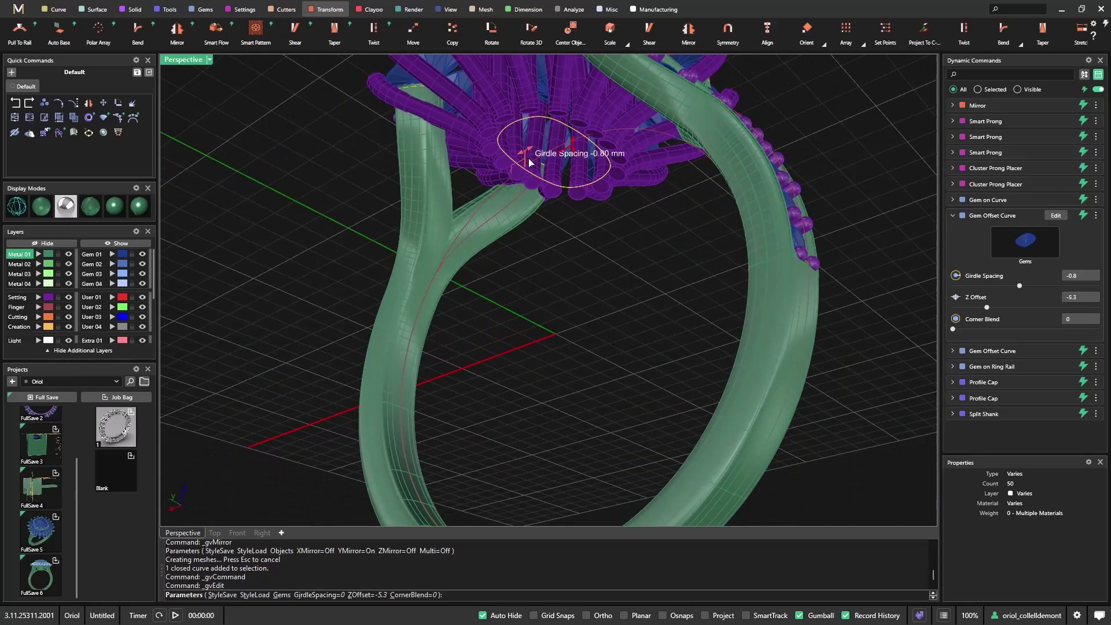
right_click(564, 261)
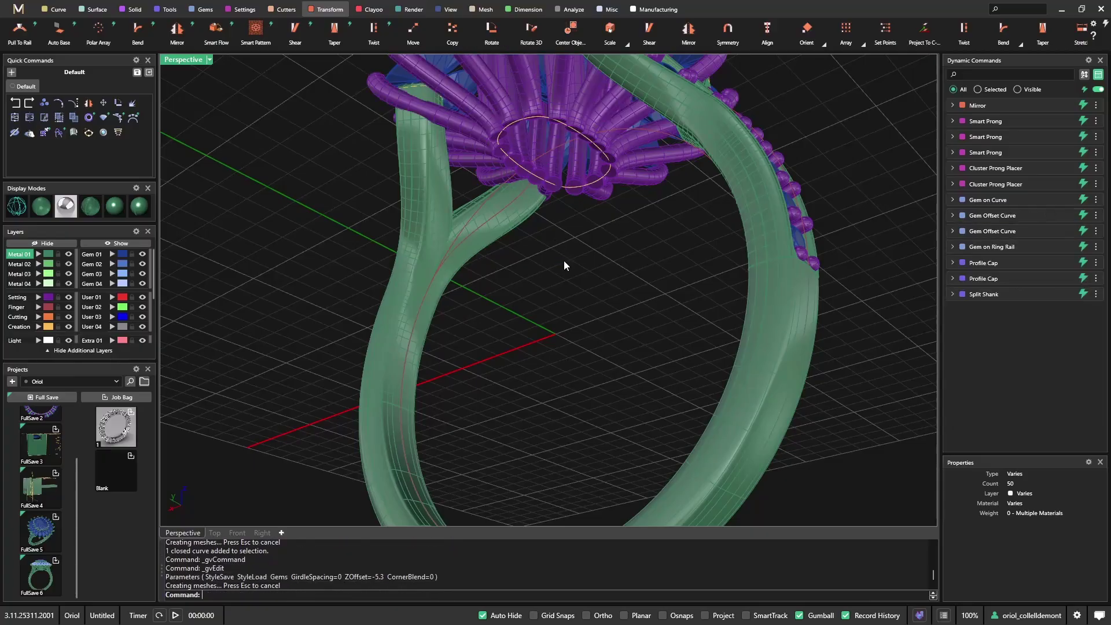
Select the marquise halo gems and create a Gallery Rail from them.
right_drag(564, 261, 622, 378)
click(674, 225)
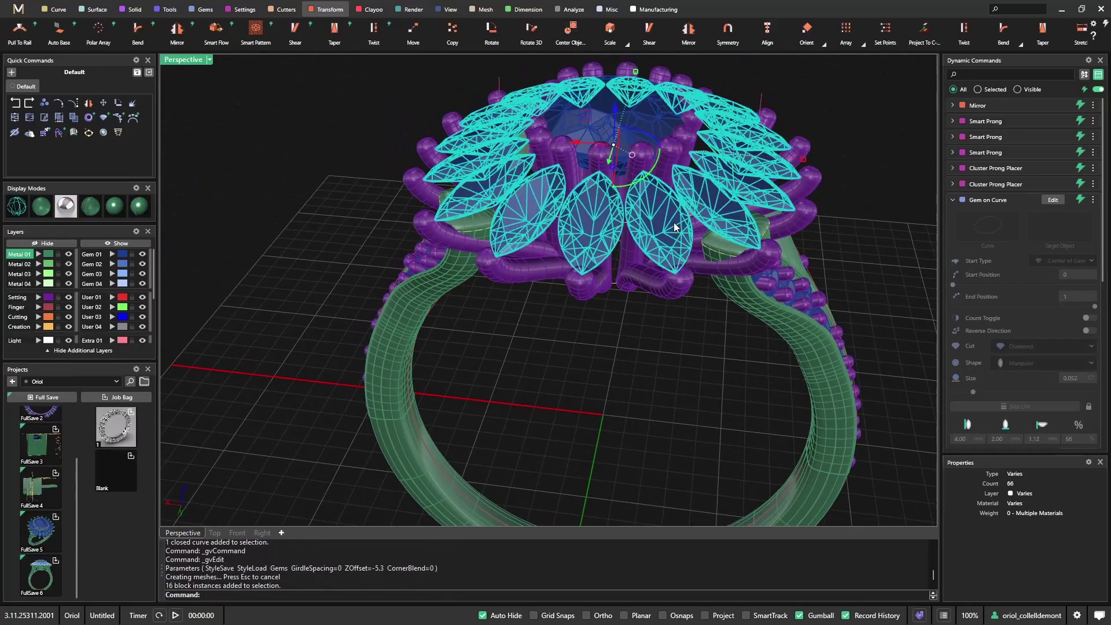
right_drag(689, 258, 685, 329)
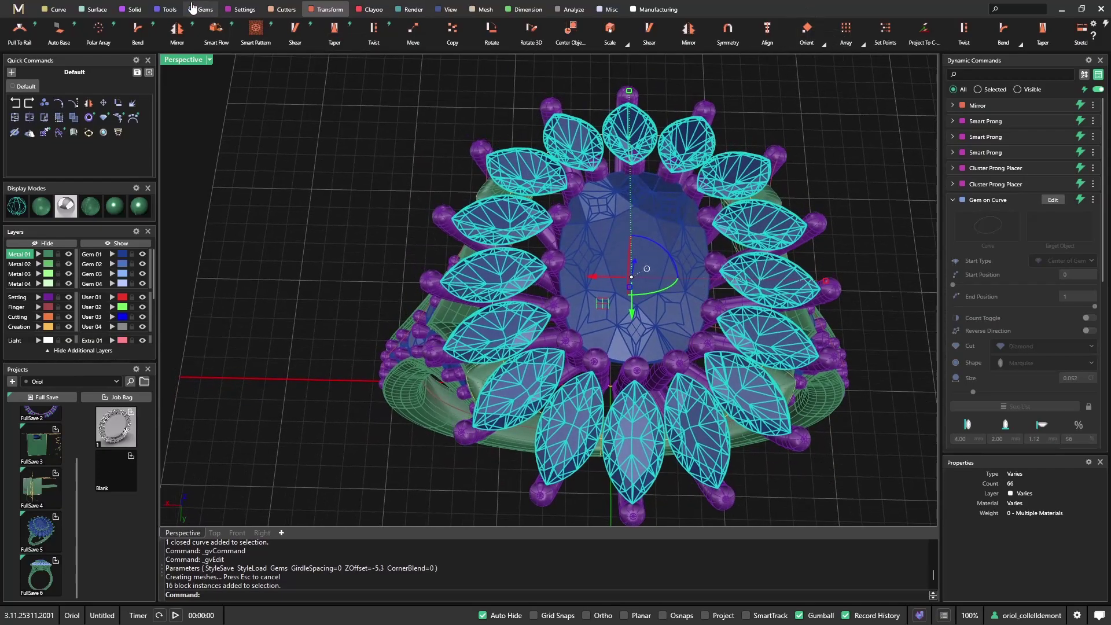
click(239, 10)
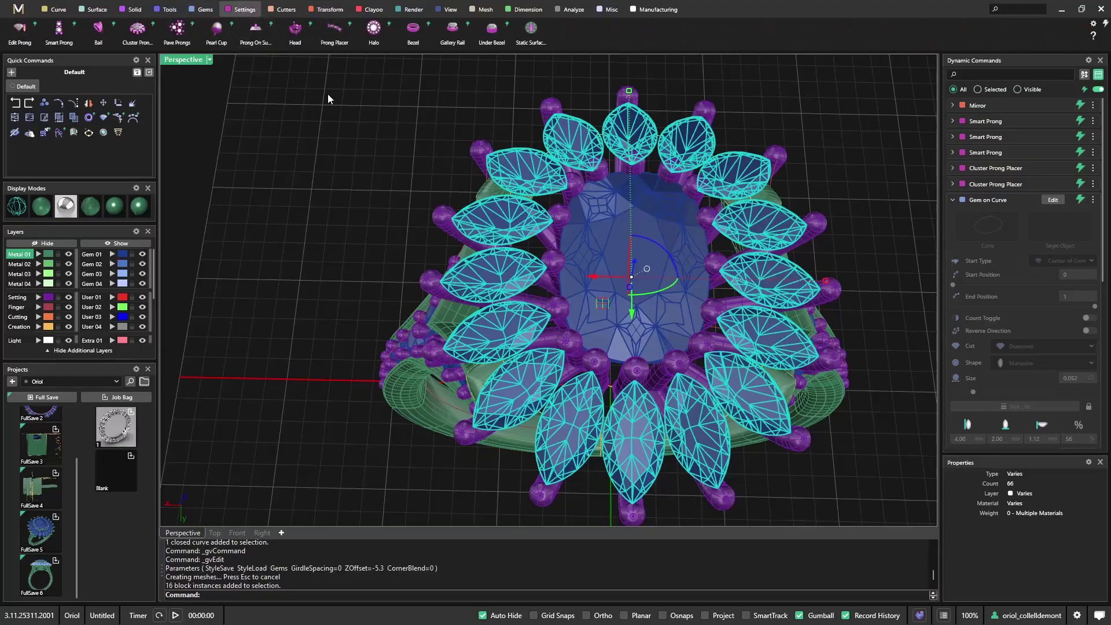
click(453, 34)
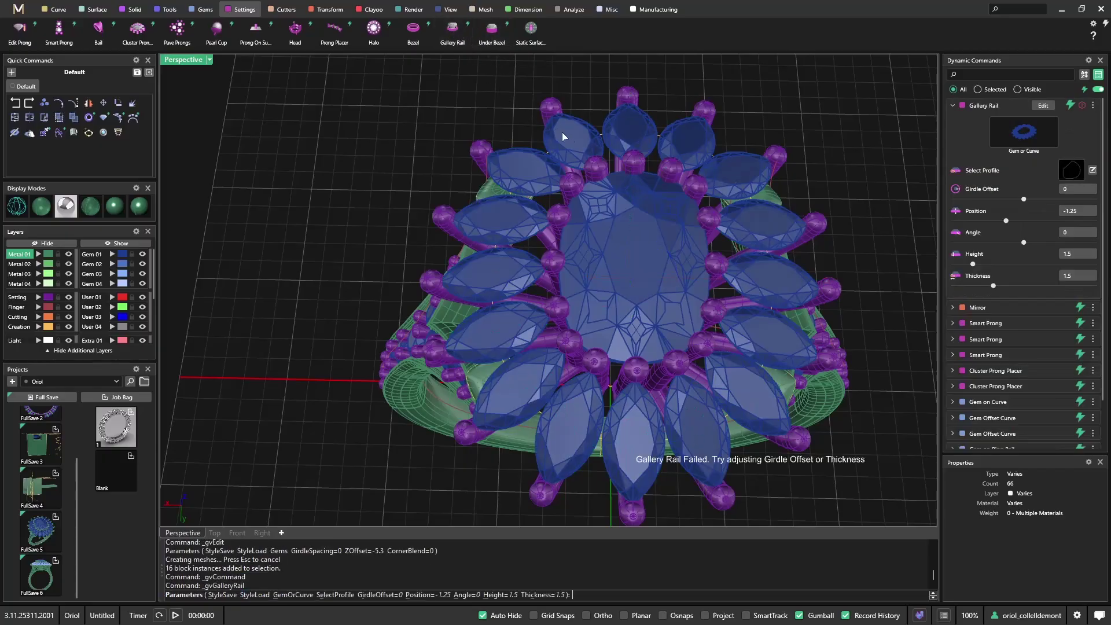
Reduce the halo Gallery Rail's Thickness to 0.62 mm.
right_drag(852, 249, 850, 199)
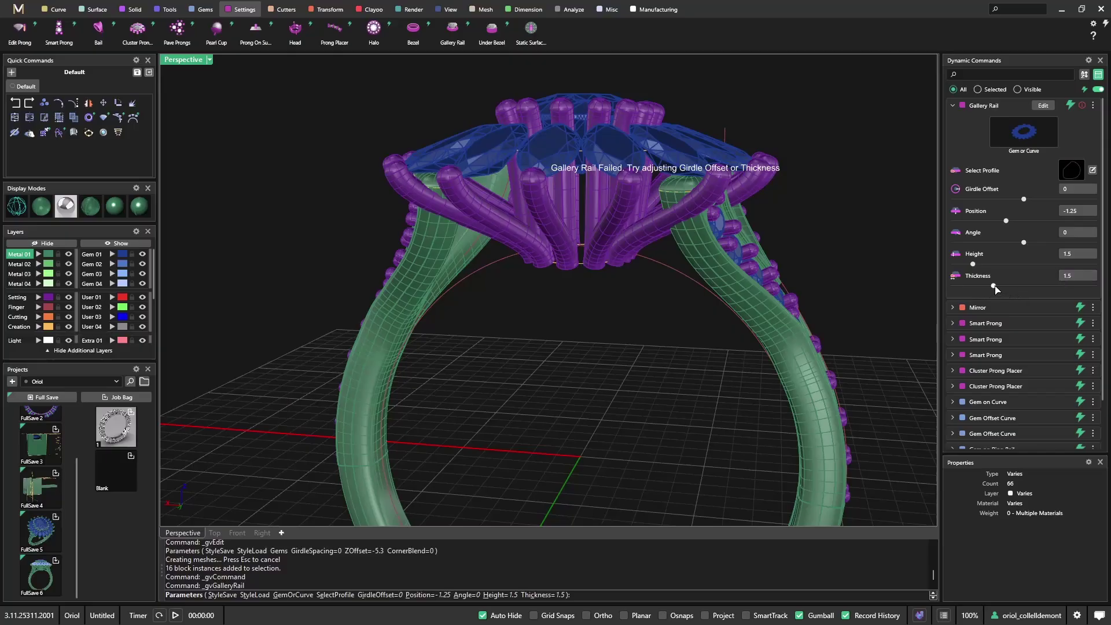
drag(996, 290, 971, 289)
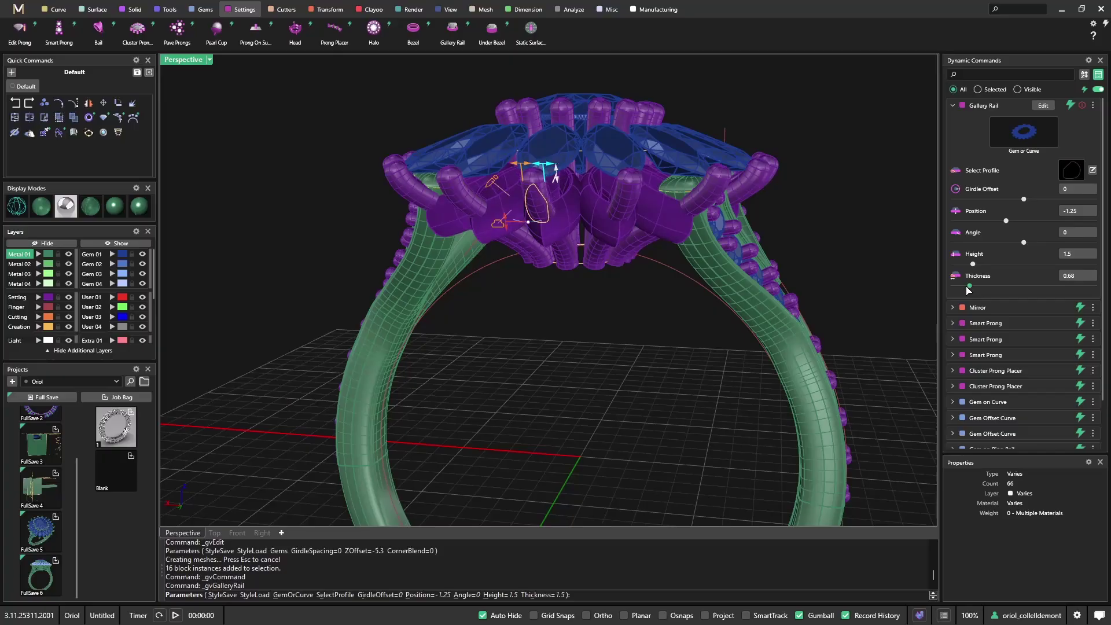
click(968, 288)
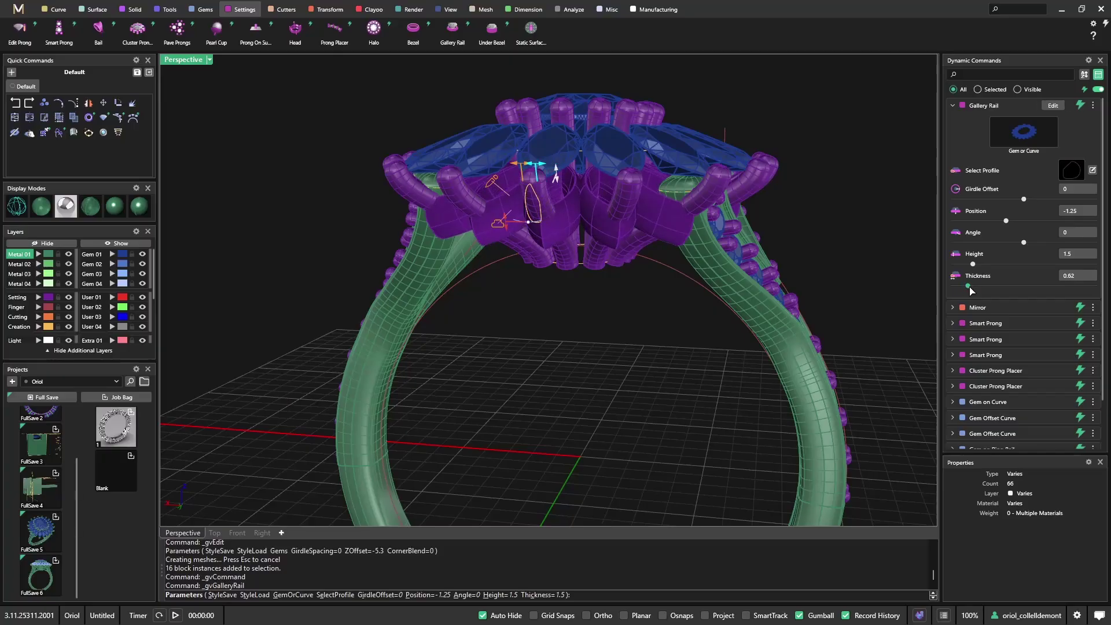
Lower the halo Gallery Rail's Height to 0.96 mm.
right_drag(715, 282, 688, 280)
scroll(666, 290, up, 8)
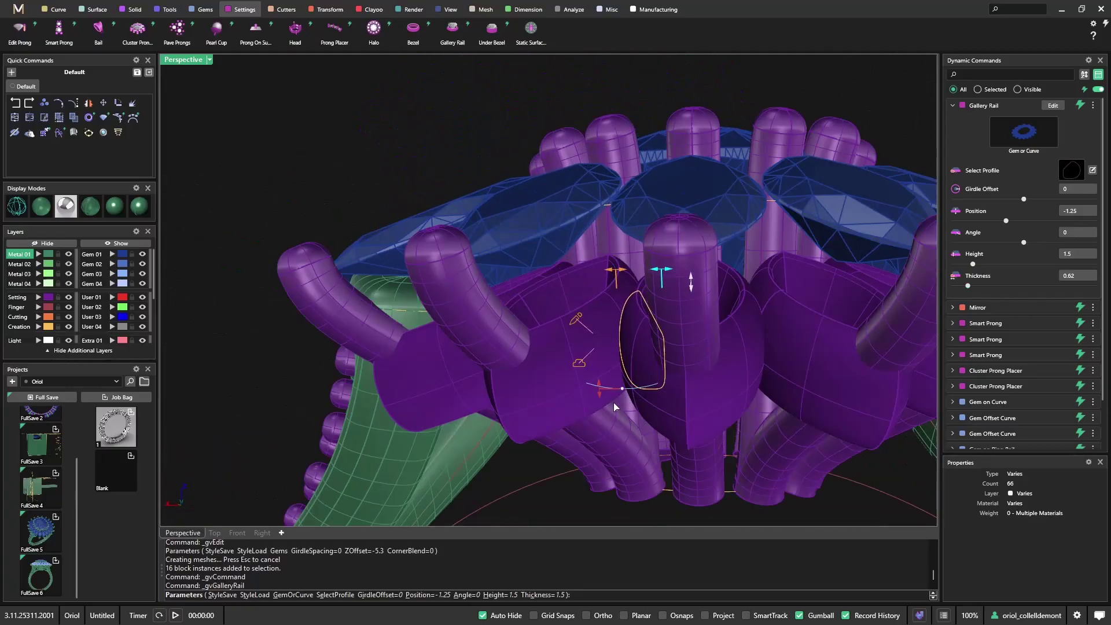
mouse_move(607, 383)
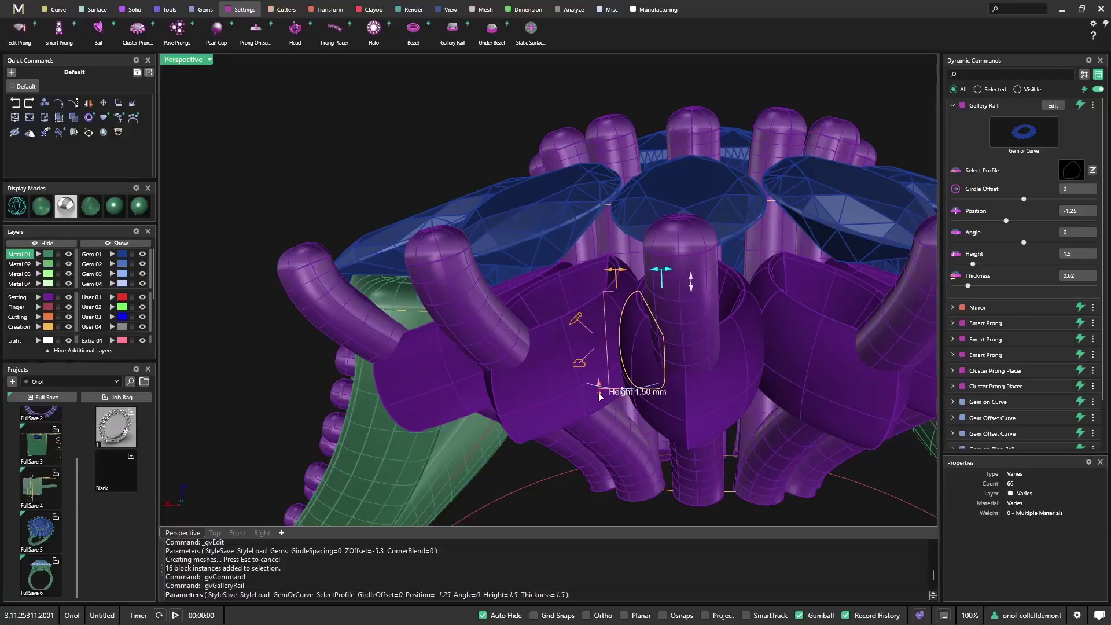
drag(602, 391, 605, 351)
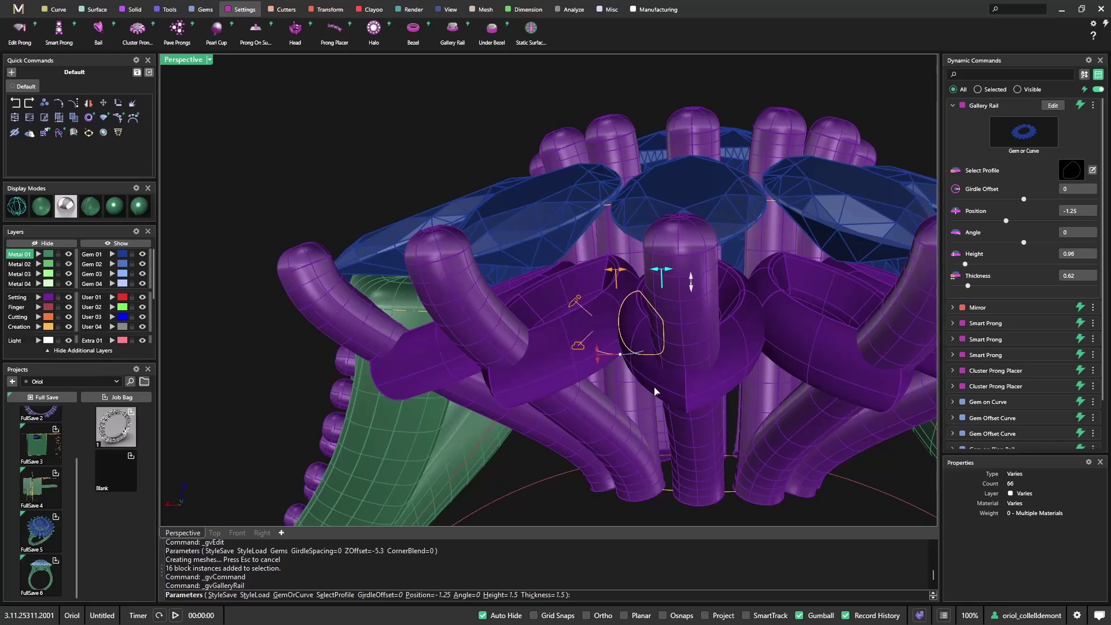
Raise the Gallery Rail toward the marquise gems to Position -0.29 and accept it.
right_drag(656, 390, 566, 335)
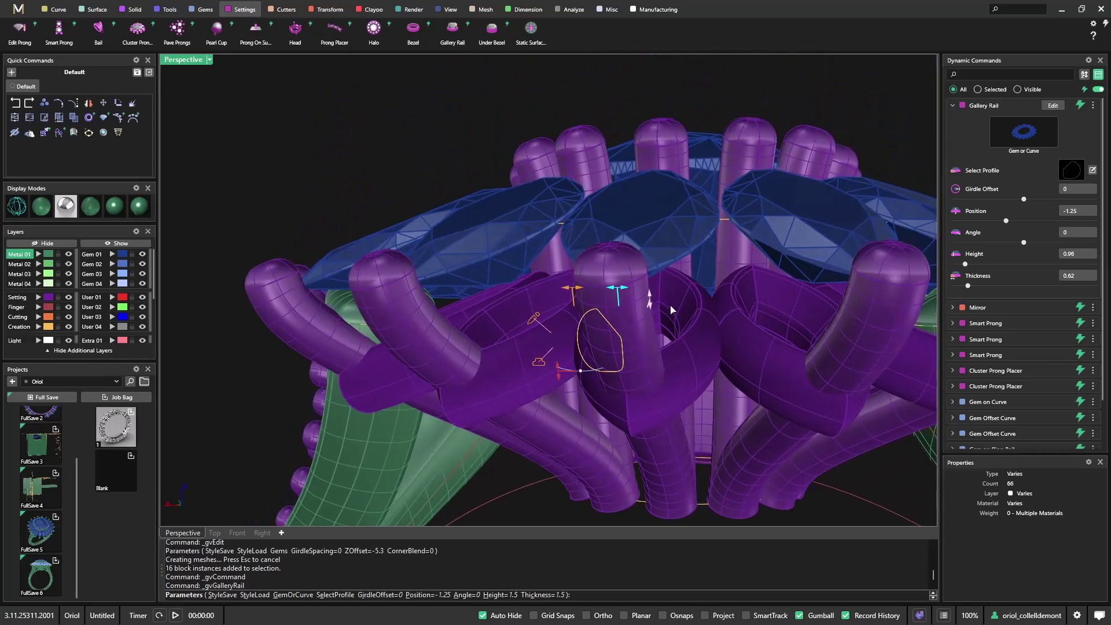
mouse_move(655, 303)
drag(653, 301, 625, 237)
scroll(656, 254, down, 10)
right_drag(675, 258, 707, 385)
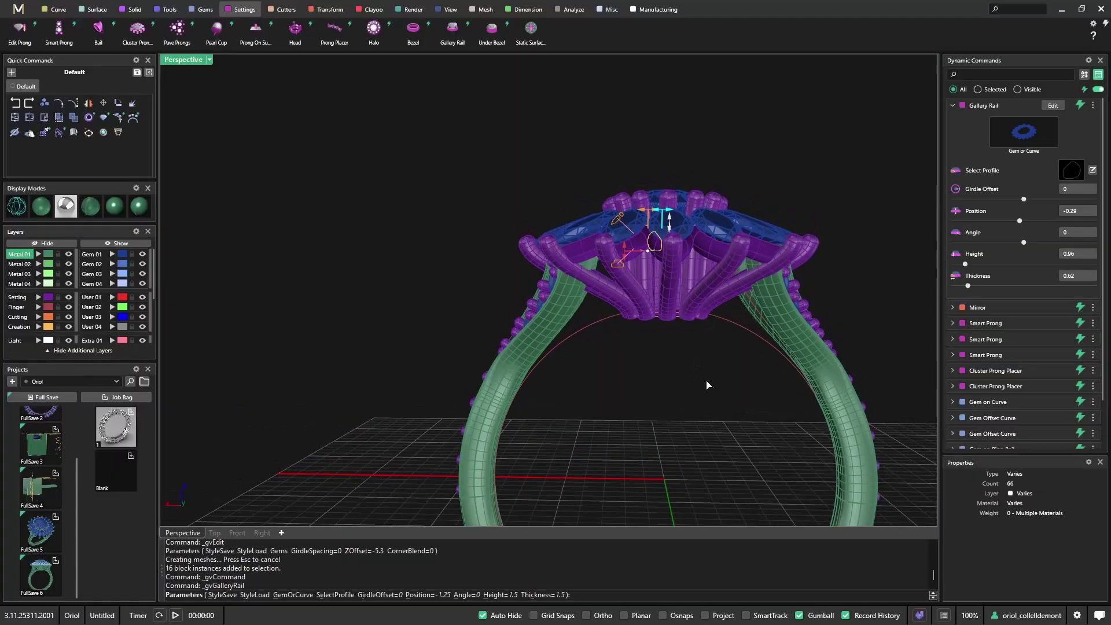
right_click(710, 382)
Create a Pipe from the closed offset curve at the base of the cluster prongs.
scroll(693, 345, up, 5)
right_drag(692, 346, 674, 258)
click(662, 250)
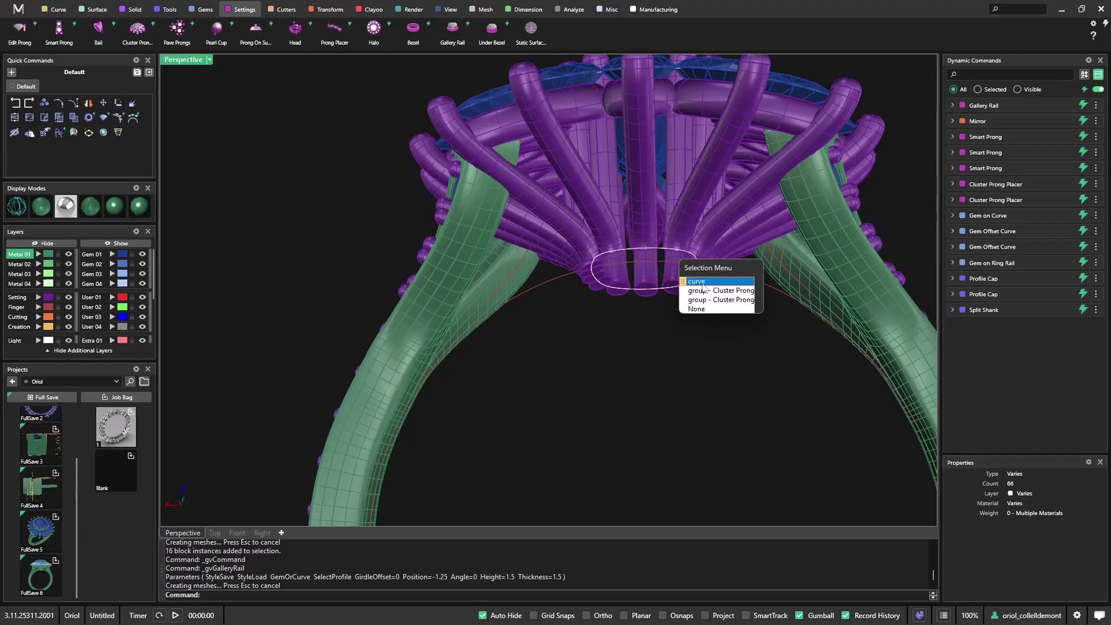
click(713, 281)
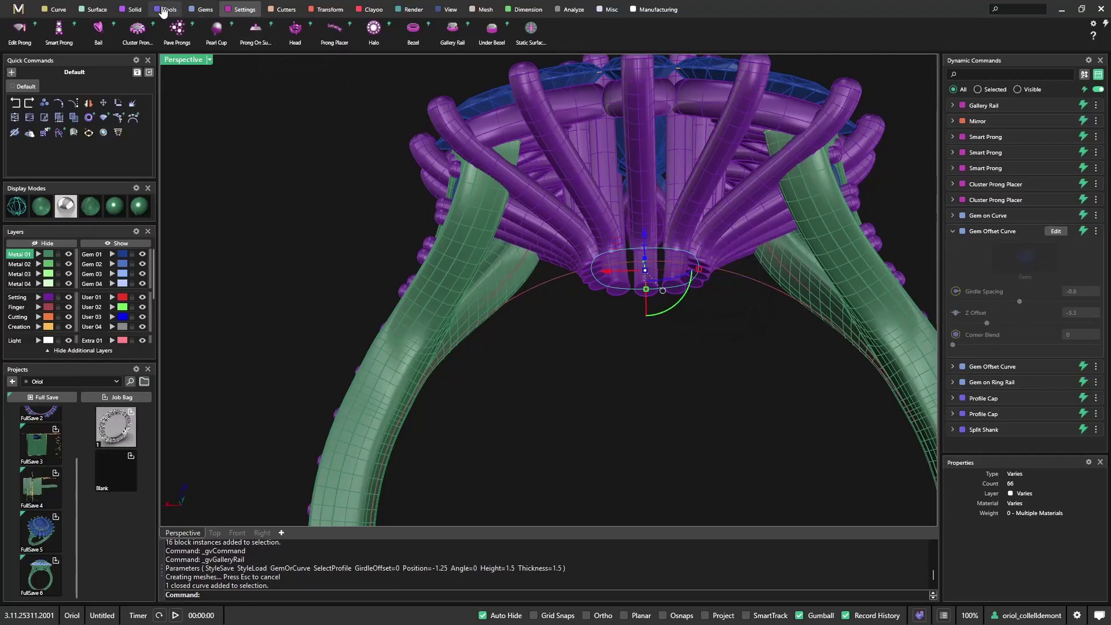
click(129, 10)
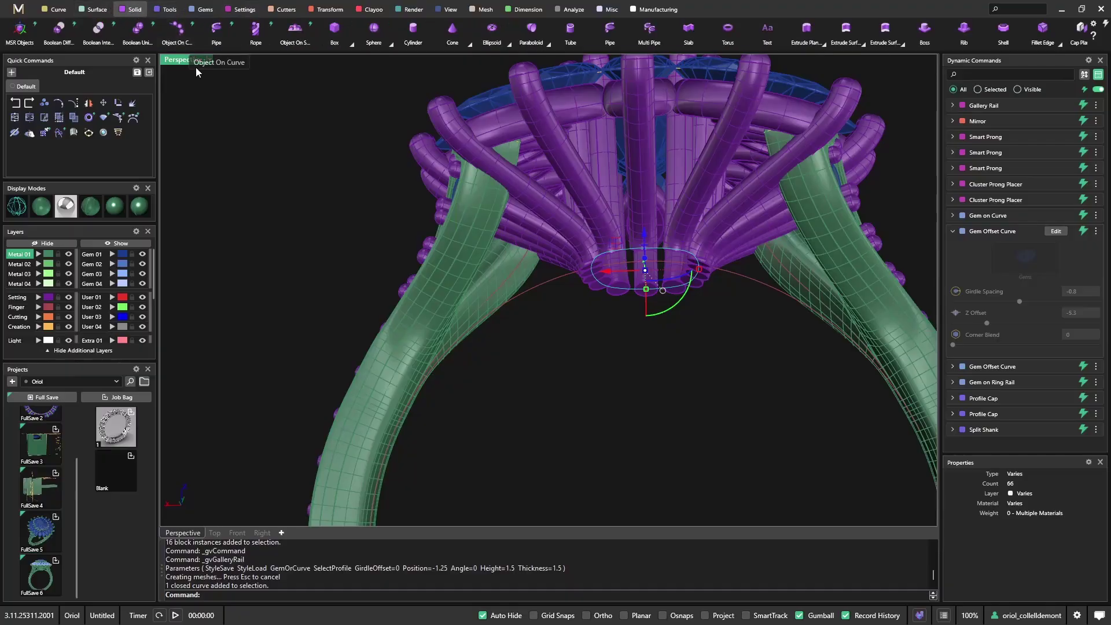
click(214, 42)
right_drag(761, 341, 735, 351)
scroll(650, 299, up, 6)
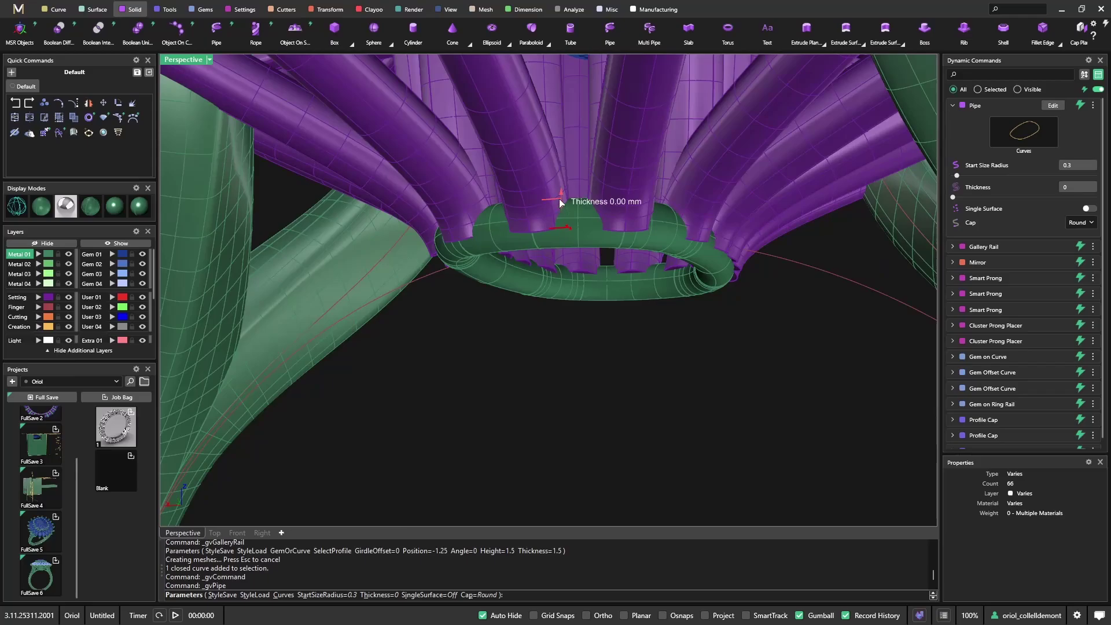
Adjust the base pipe's Thickness to 0.02 mm.
drag(560, 200, 561, 194)
scroll(572, 208, down, 5)
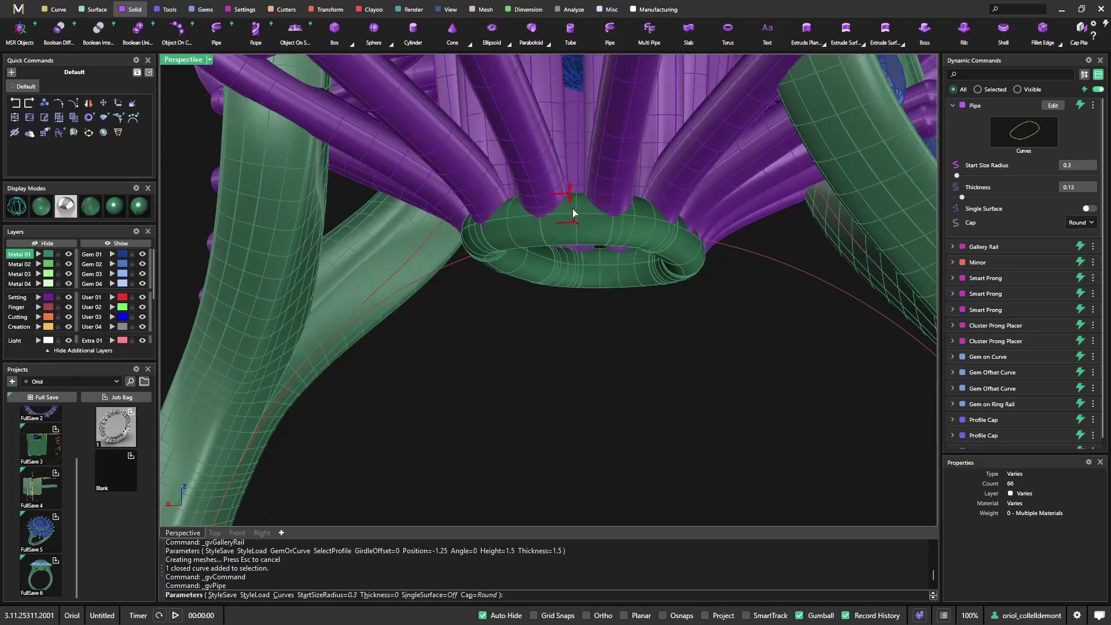
right_drag(579, 215, 585, 247)
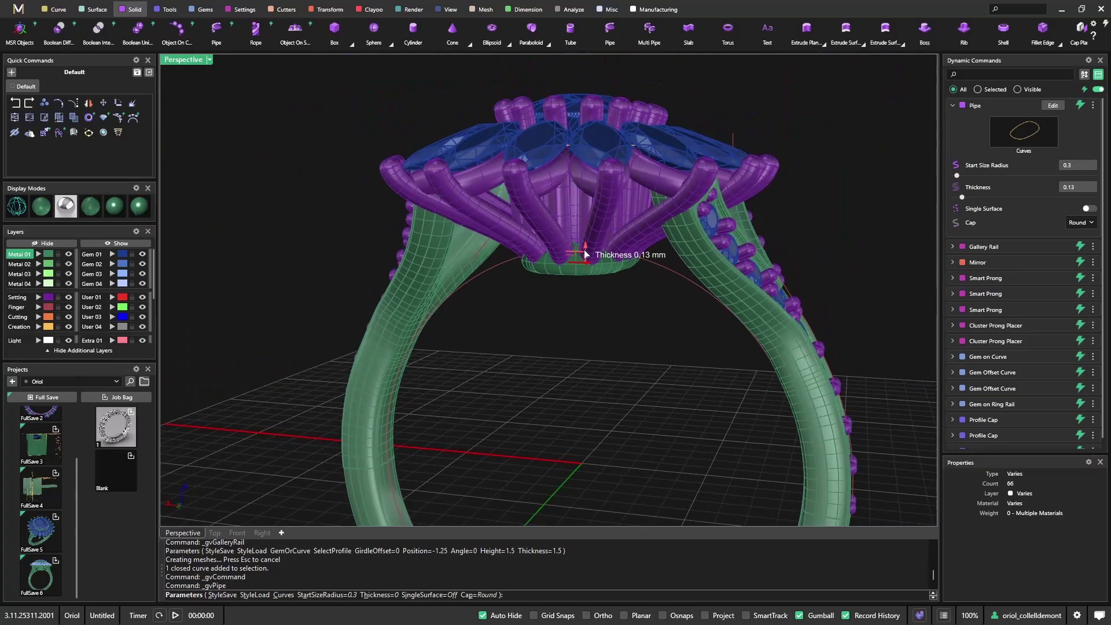
drag(584, 255, 585, 258)
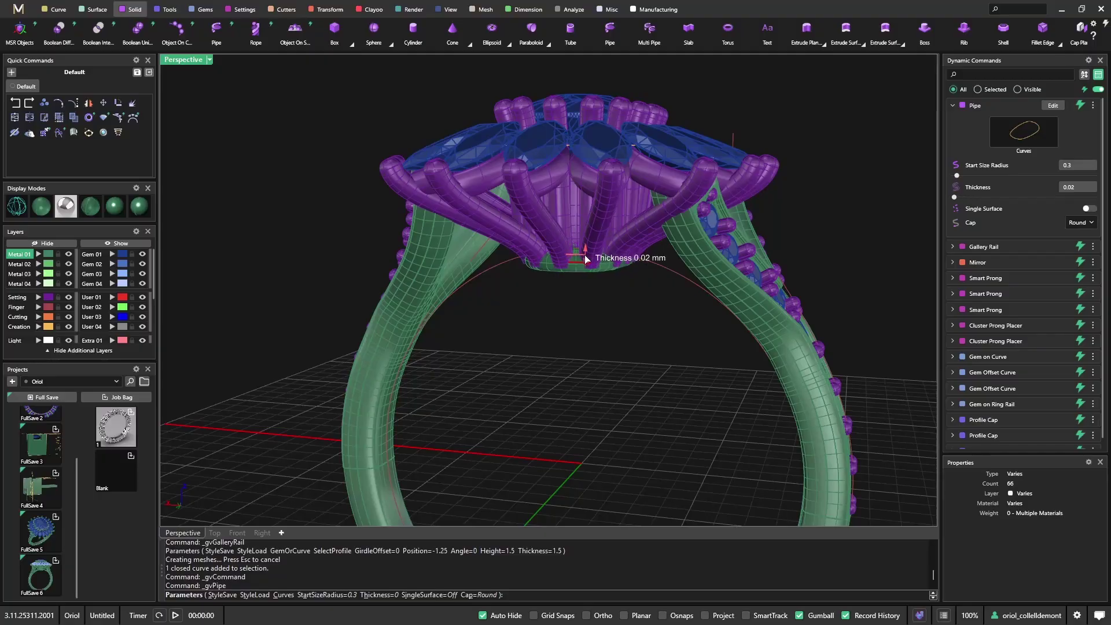
Increase the base pipe's Start Size Radius to 0.39 mm and accept the pipe.
right_drag(609, 310, 449, 250)
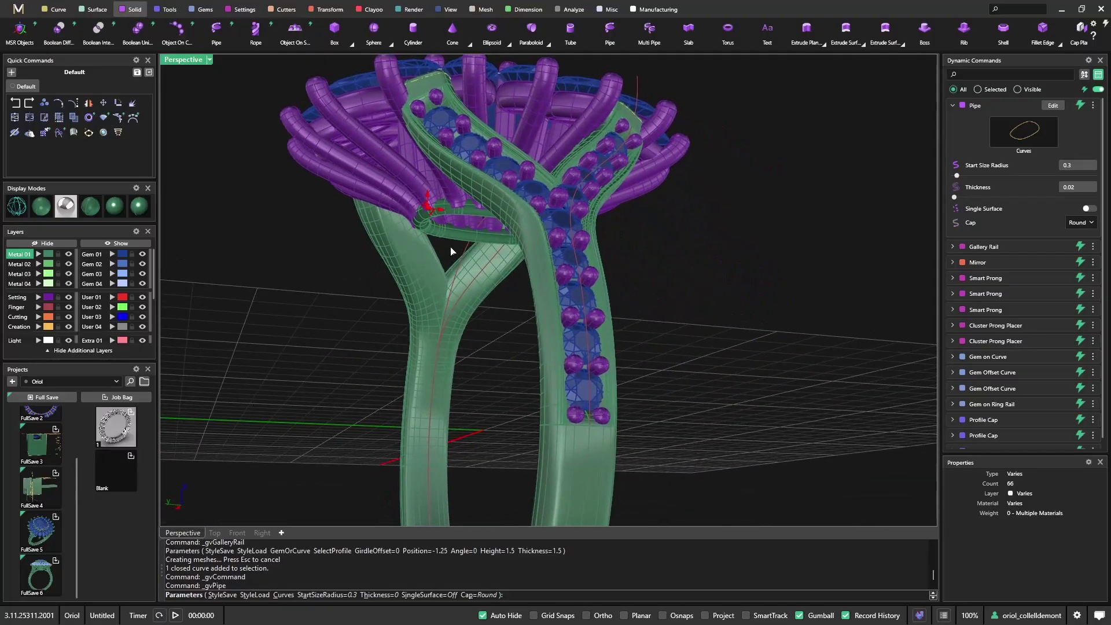
scroll(433, 233, up, 5)
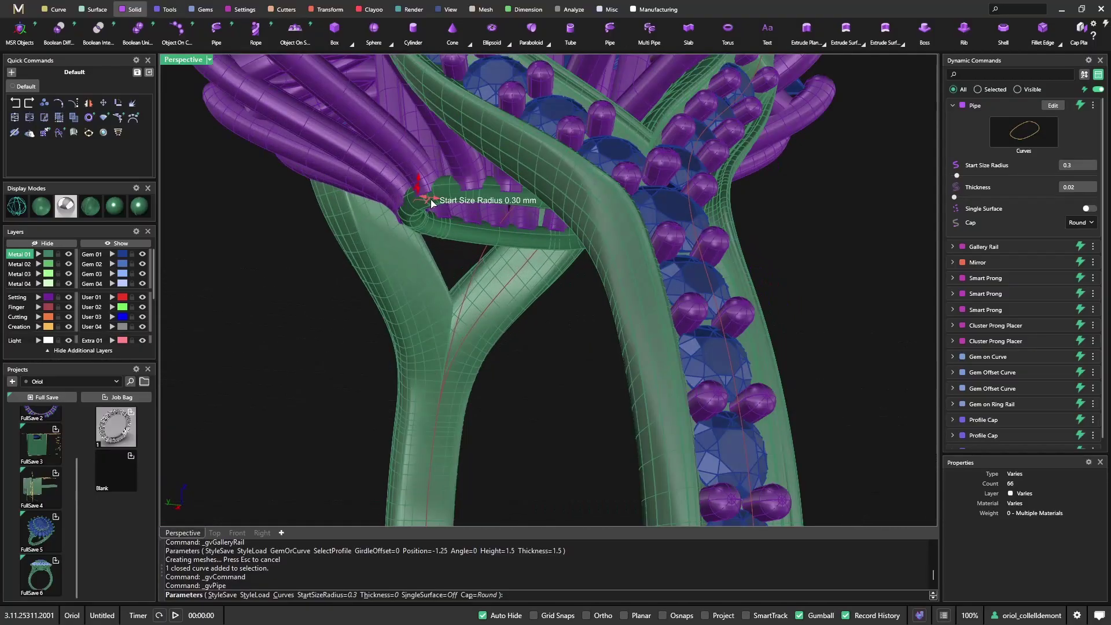
drag(431, 197, 435, 201)
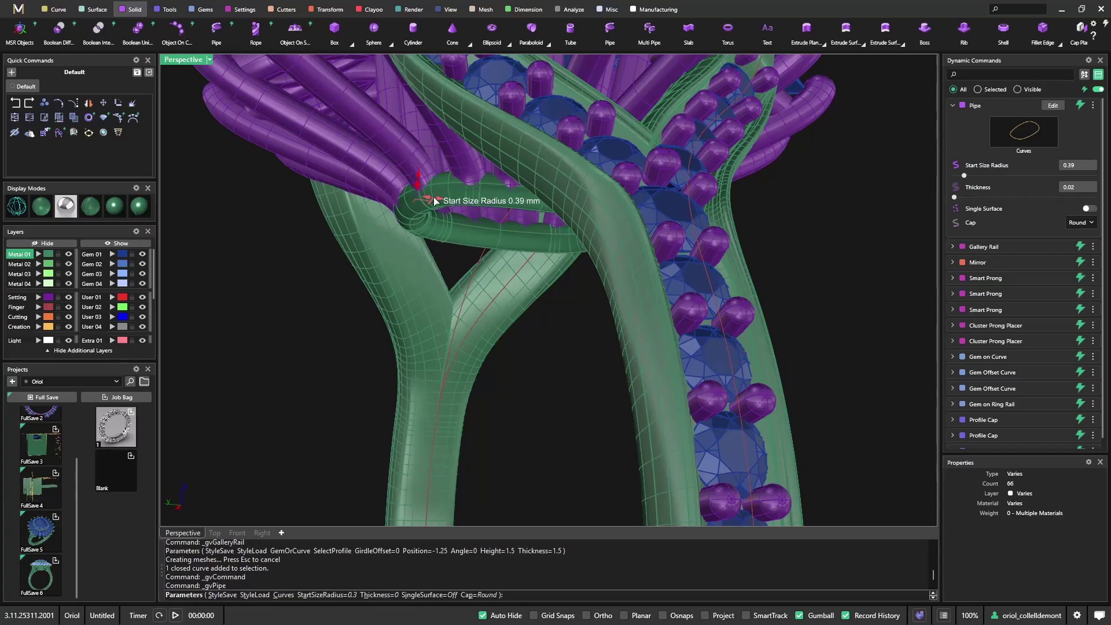
scroll(435, 201, down, 6)
right_drag(468, 227, 643, 286)
right_click(654, 321)
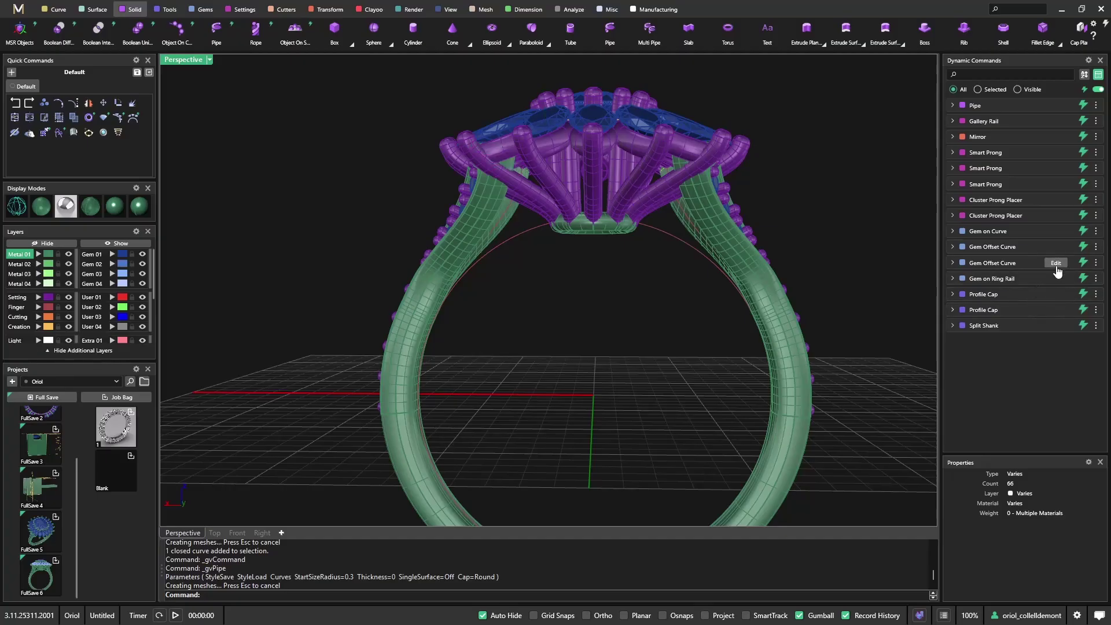
Edit the lower Gem Offset Curve that drives the base pipe, raising its Z Offset to -4.7 mm, and accept.
click(1054, 263)
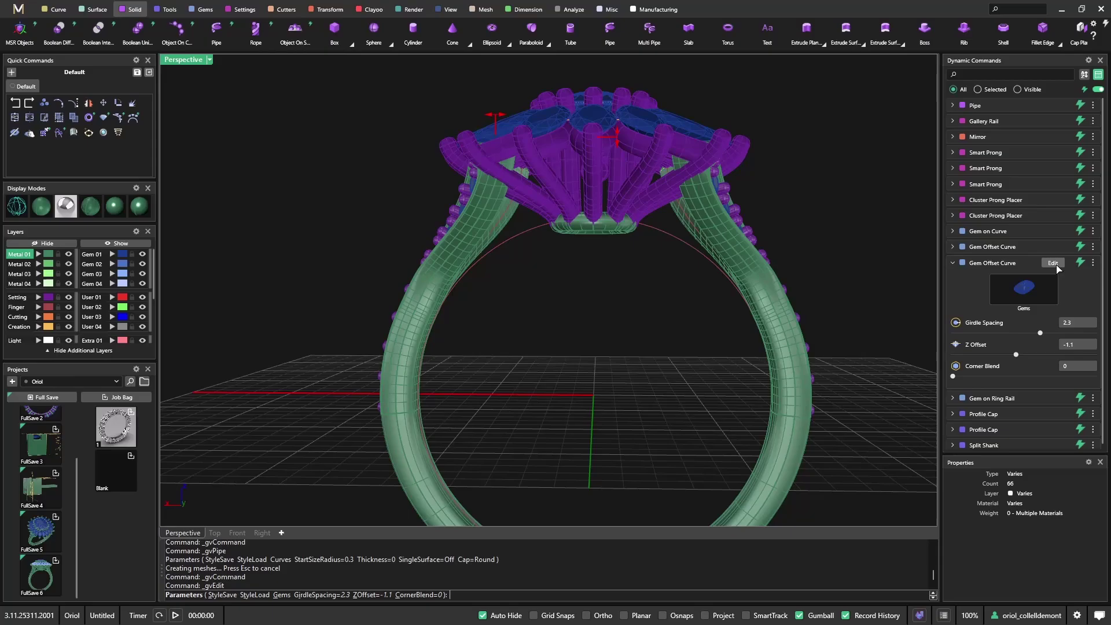
key(Escape)
click(1057, 250)
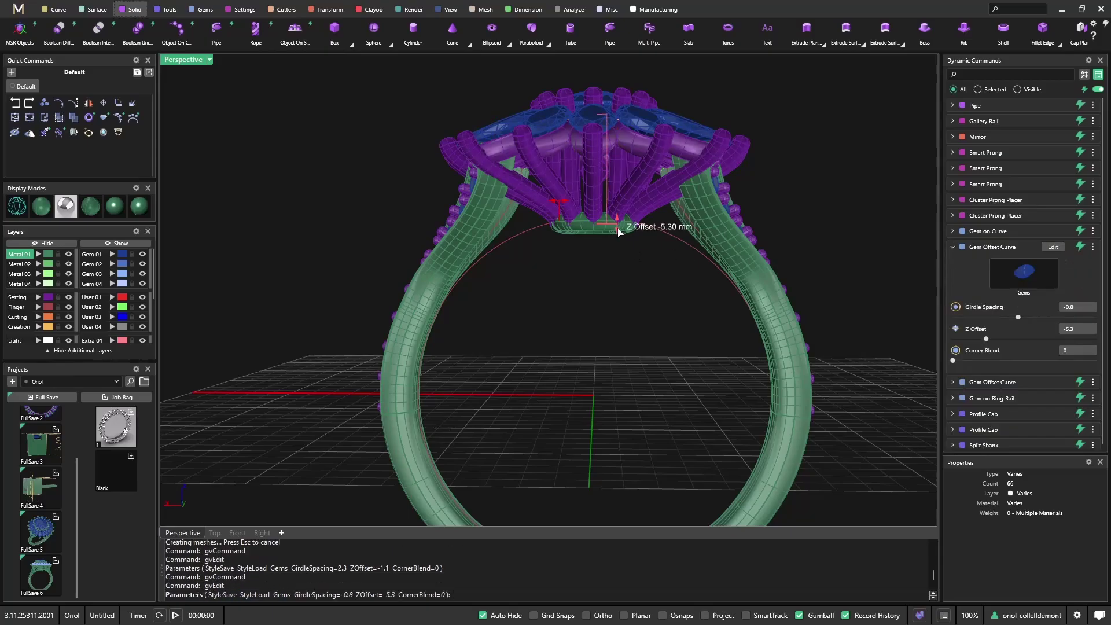
drag(616, 227, 620, 225)
right_drag(624, 231, 622, 263)
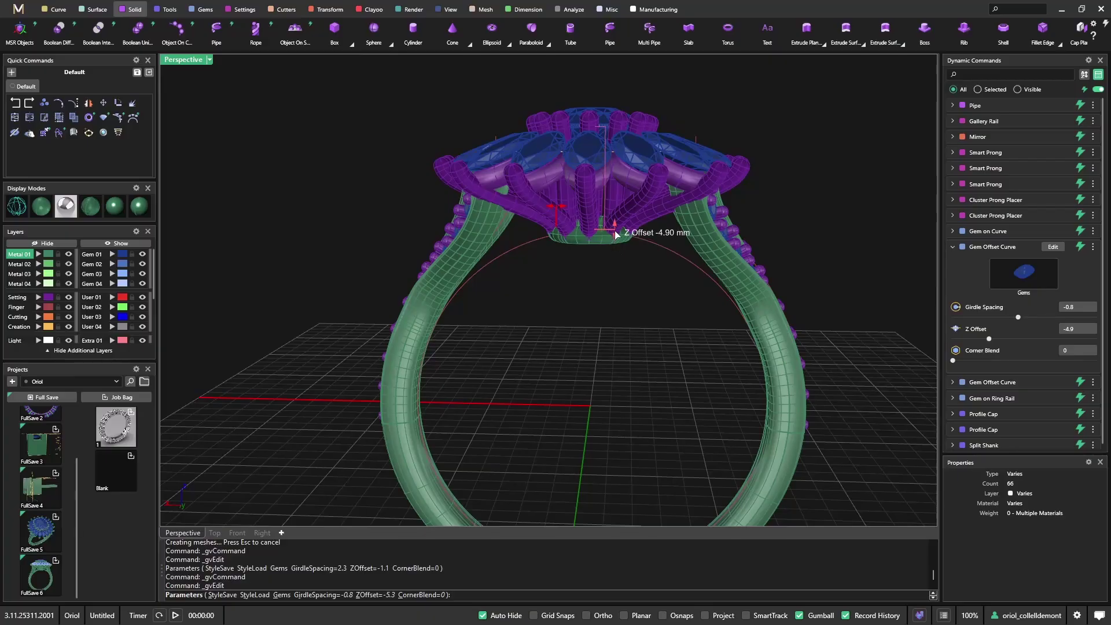
drag(617, 233, 616, 228)
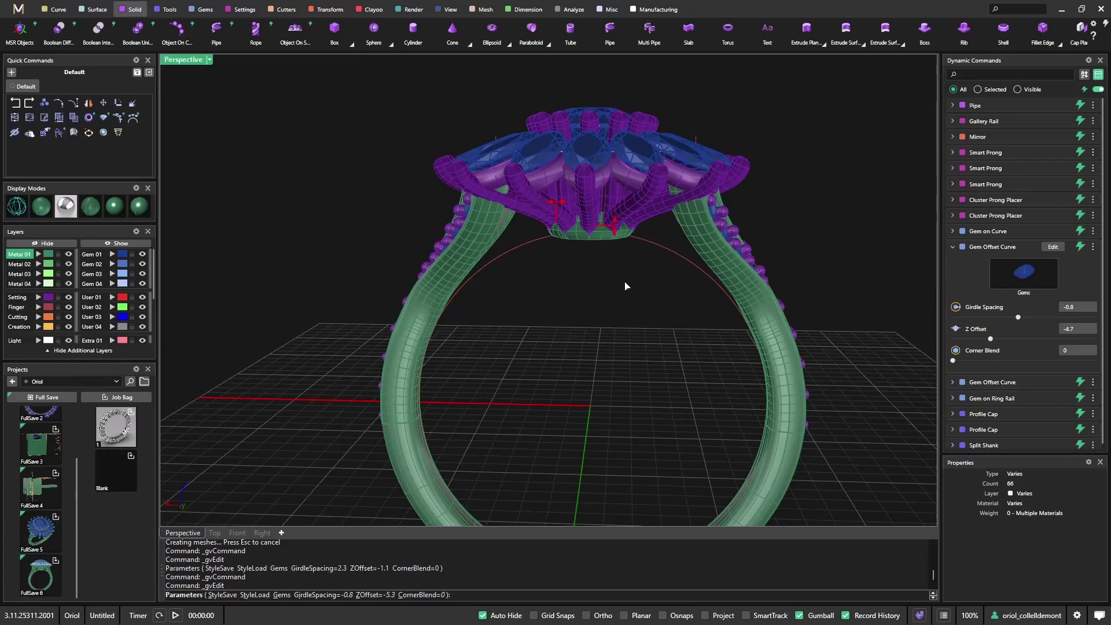
right_drag(622, 299, 501, 290)
right_click(633, 263)
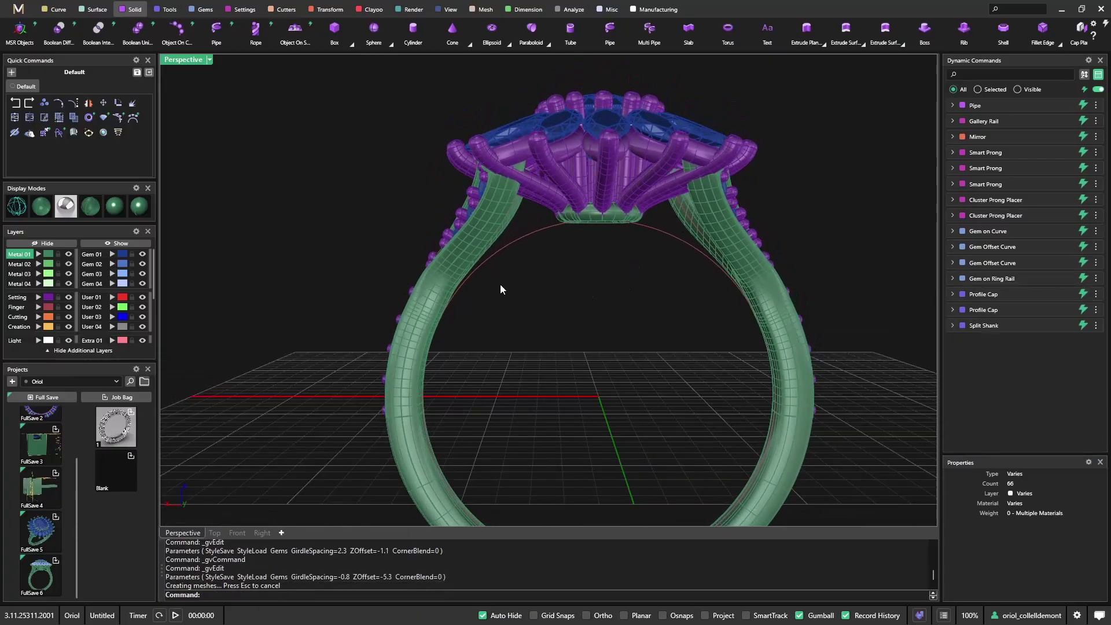
Apply Pull To Rail to the base pipe, using the arc beneath the head as the rail, and accept the result.
click(327, 9)
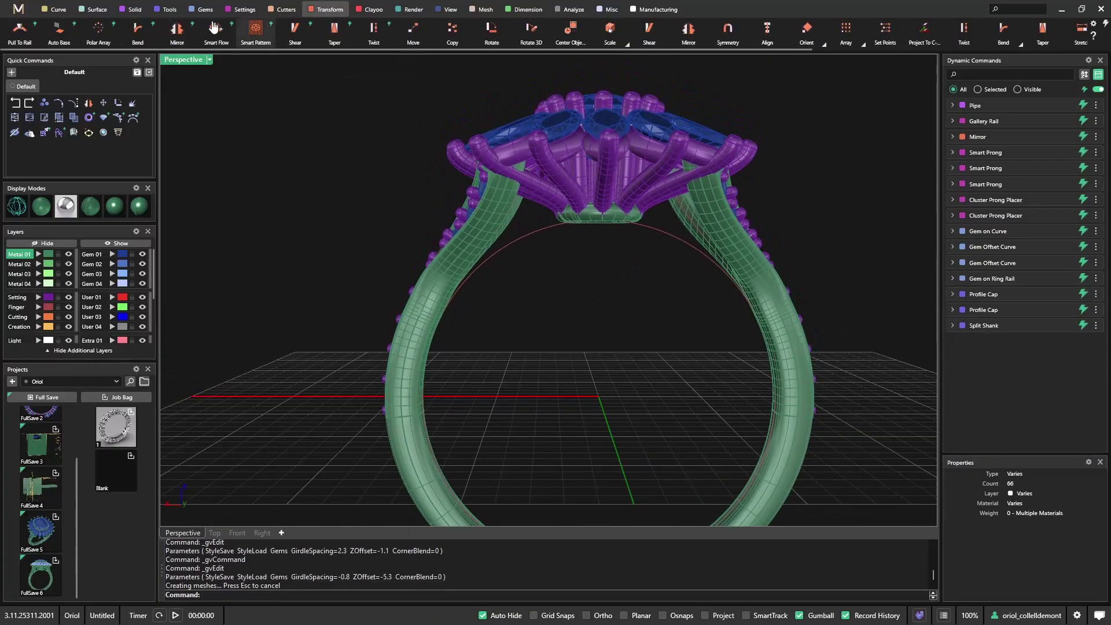
click(19, 40)
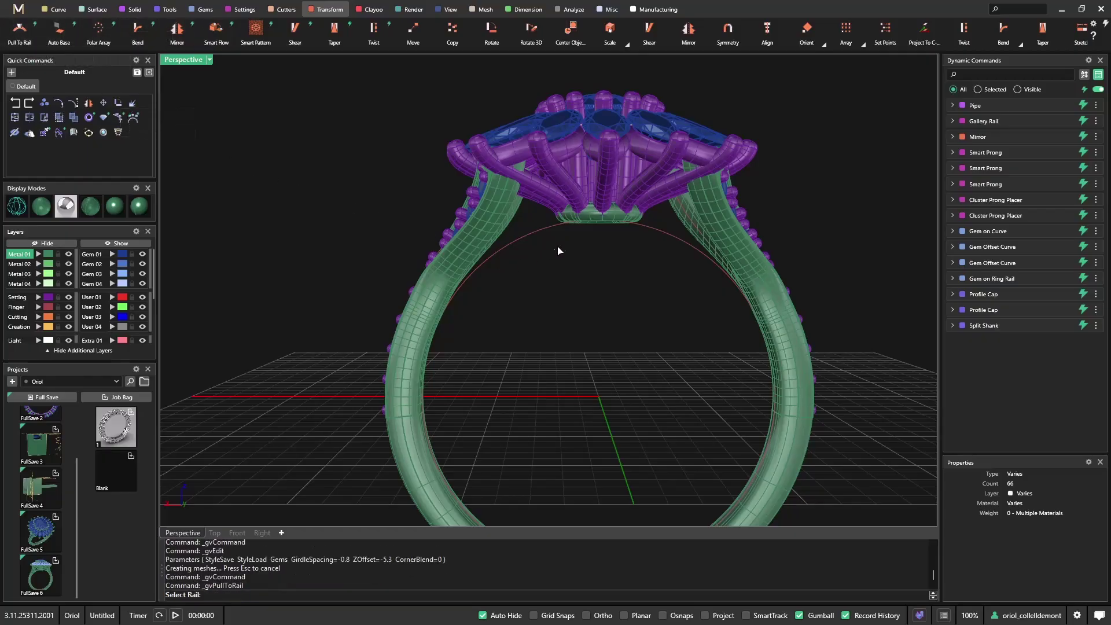
click(659, 234)
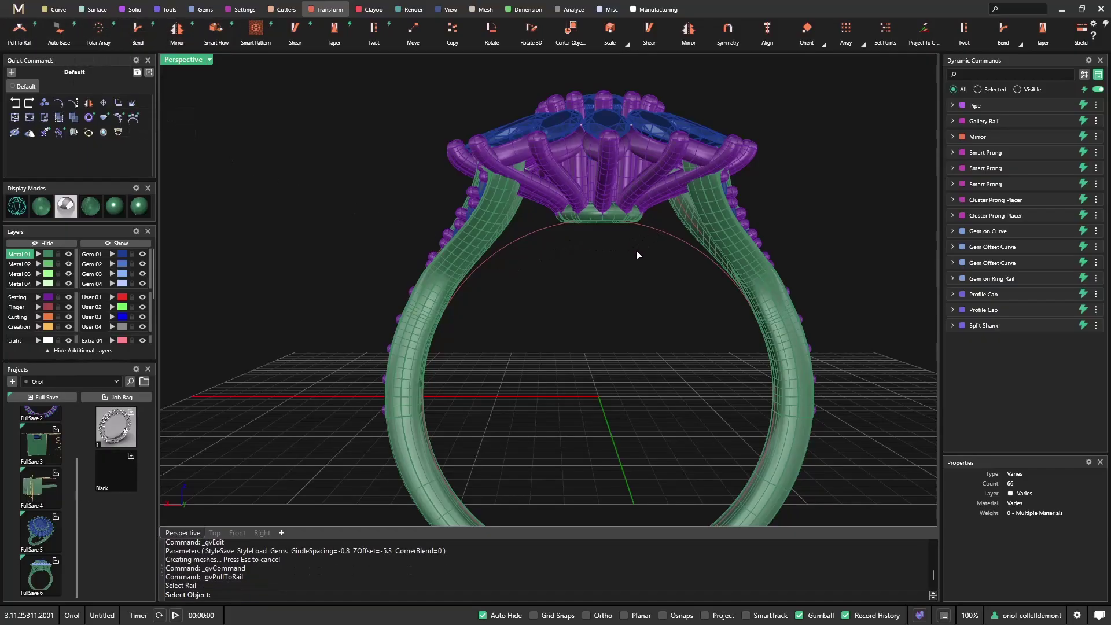
click(603, 220)
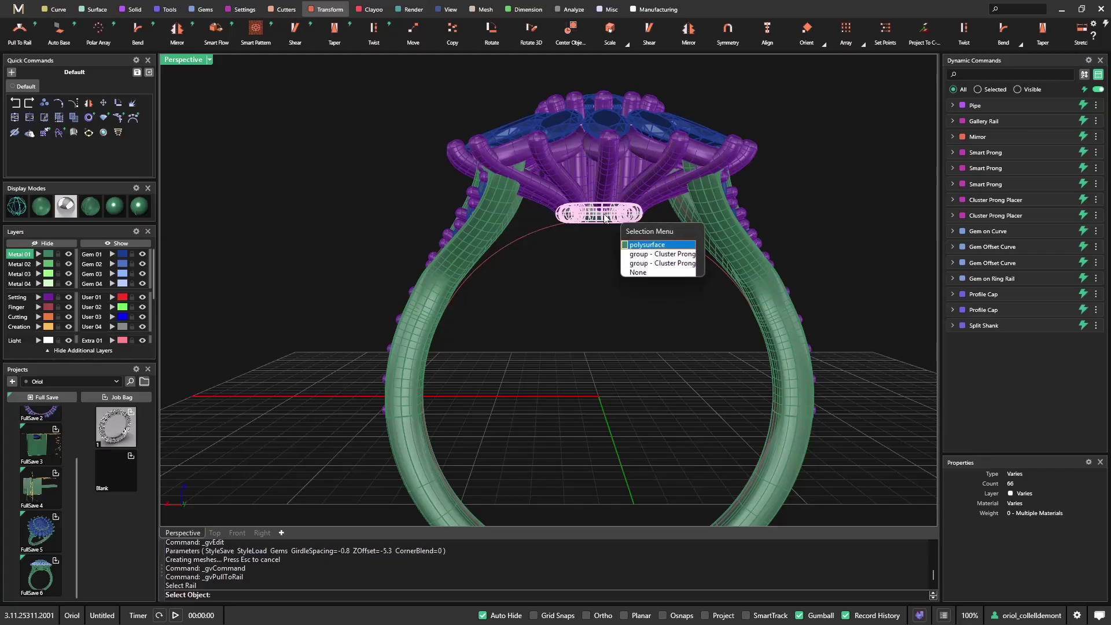
click(642, 237)
key(Return)
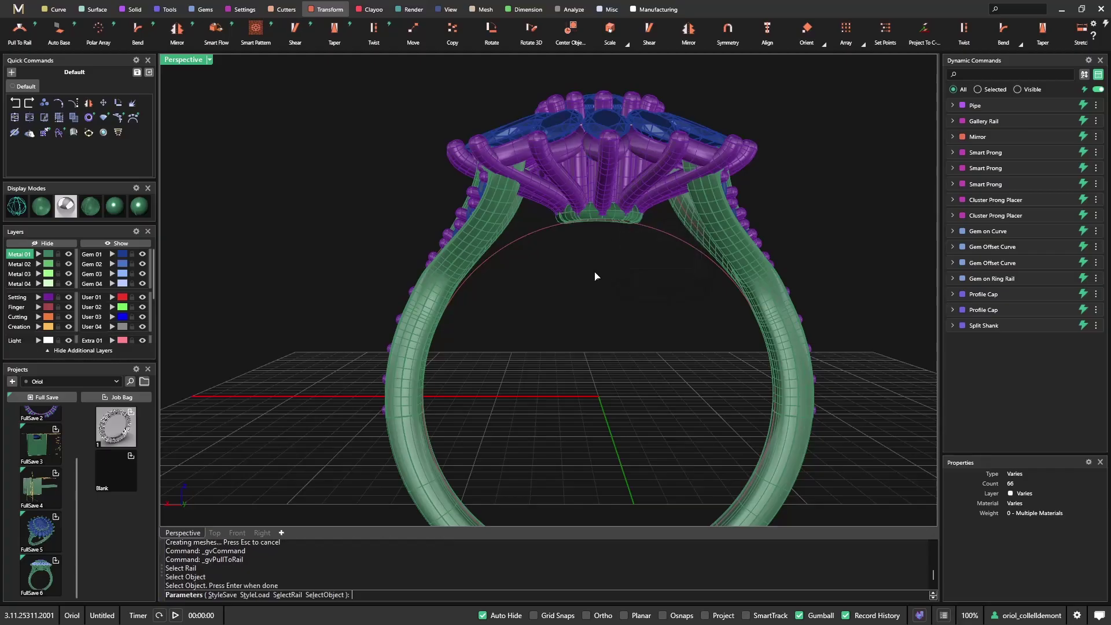
right_drag(584, 231, 680, 299)
scroll(654, 245, down, 4)
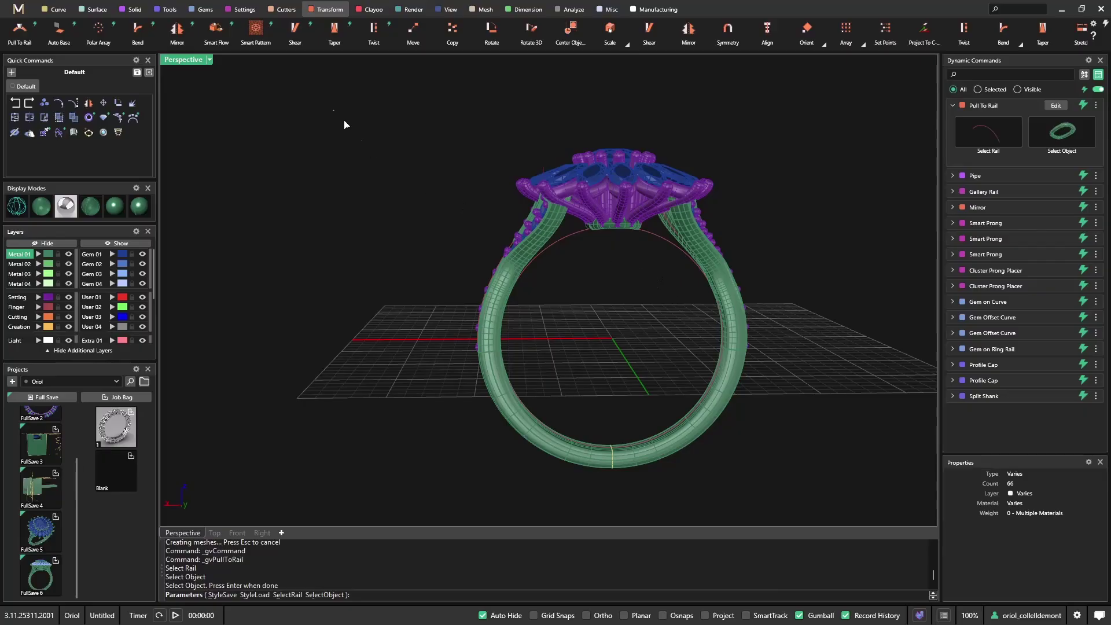
right_click(383, 188)
Start a Profile Placer on the arc beneath the head and choose Shank library profile 02.
right_drag(586, 282, 647, 259)
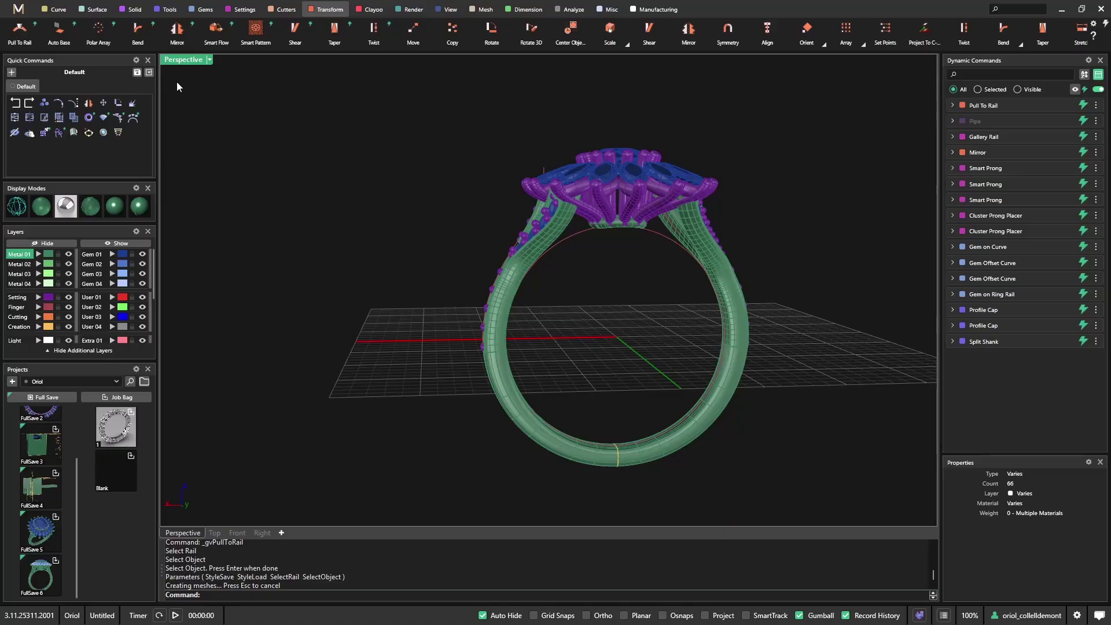
click(60, 133)
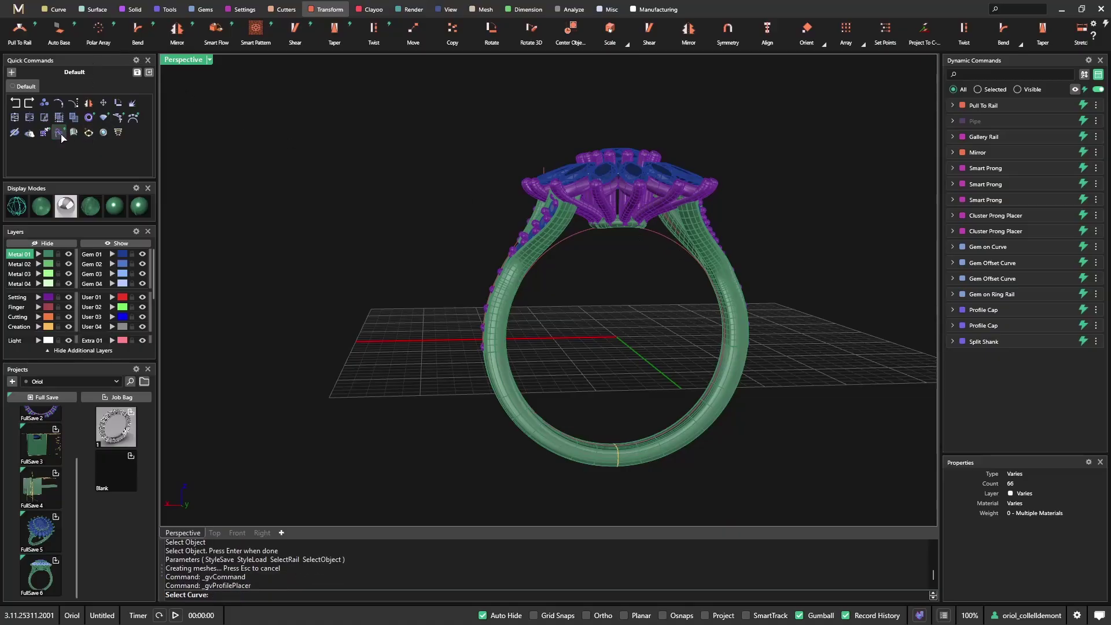
click(660, 239)
right_drag(657, 285, 694, 282)
right_drag(664, 318, 787, 306)
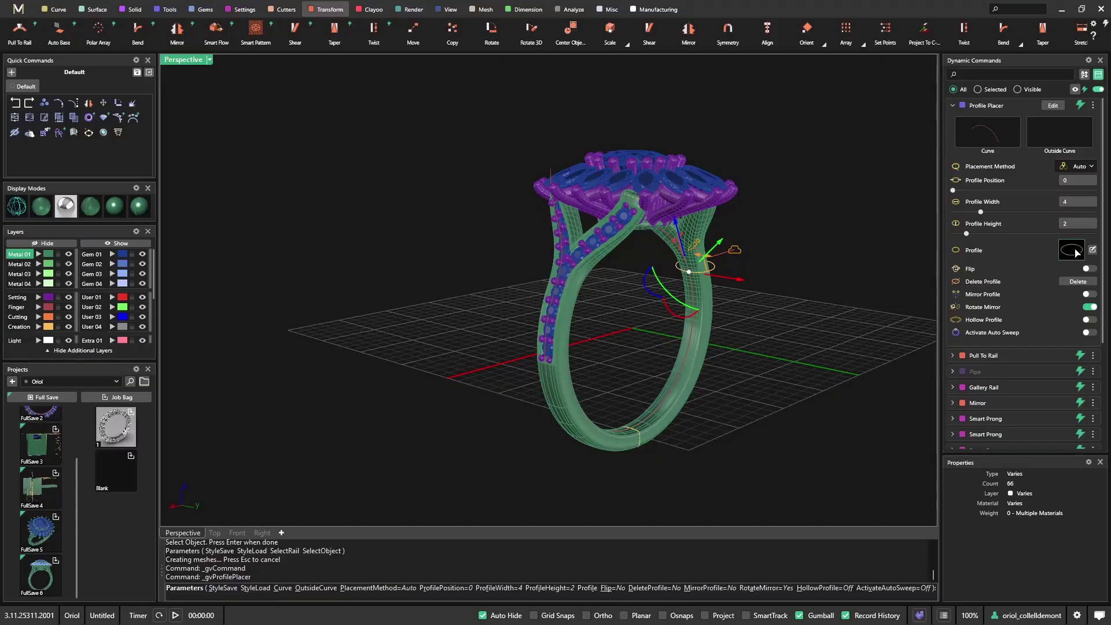
click(1074, 250)
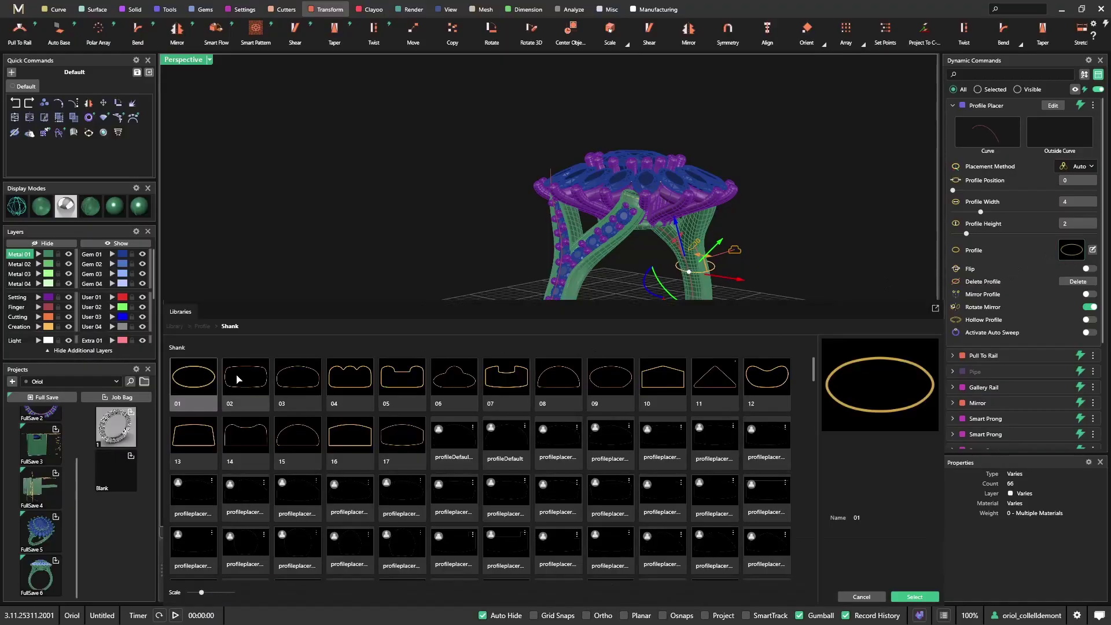
double_click(241, 380)
Reduce the placed profile to a Profile Width of 1.9 mm and a Profile Height of 0.8 mm.
scroll(783, 271, up, 5)
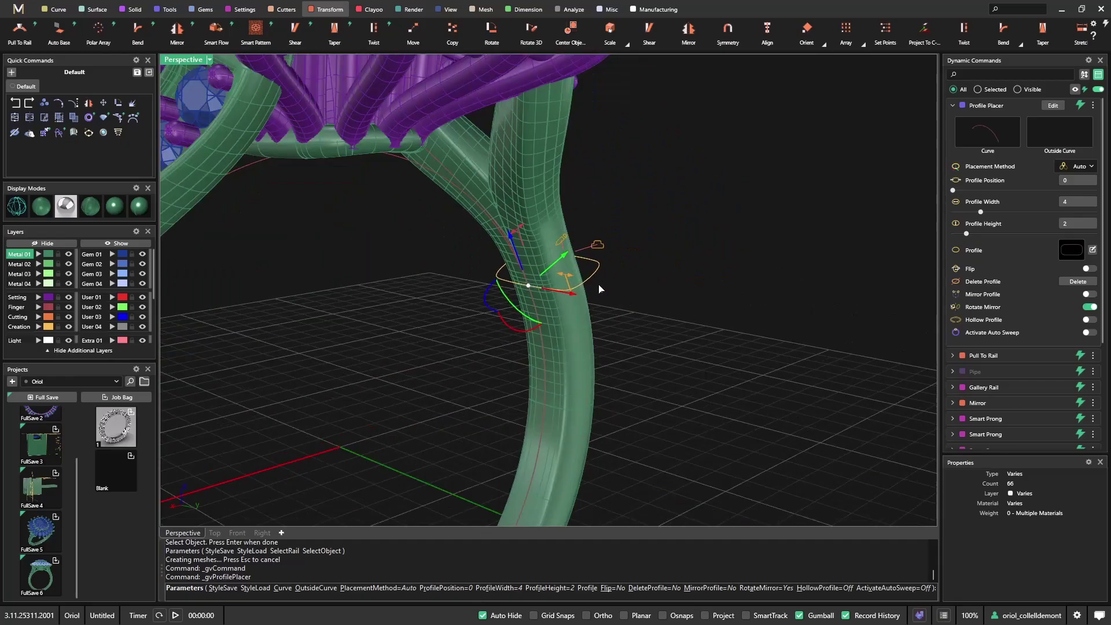
right_drag(599, 289, 632, 314)
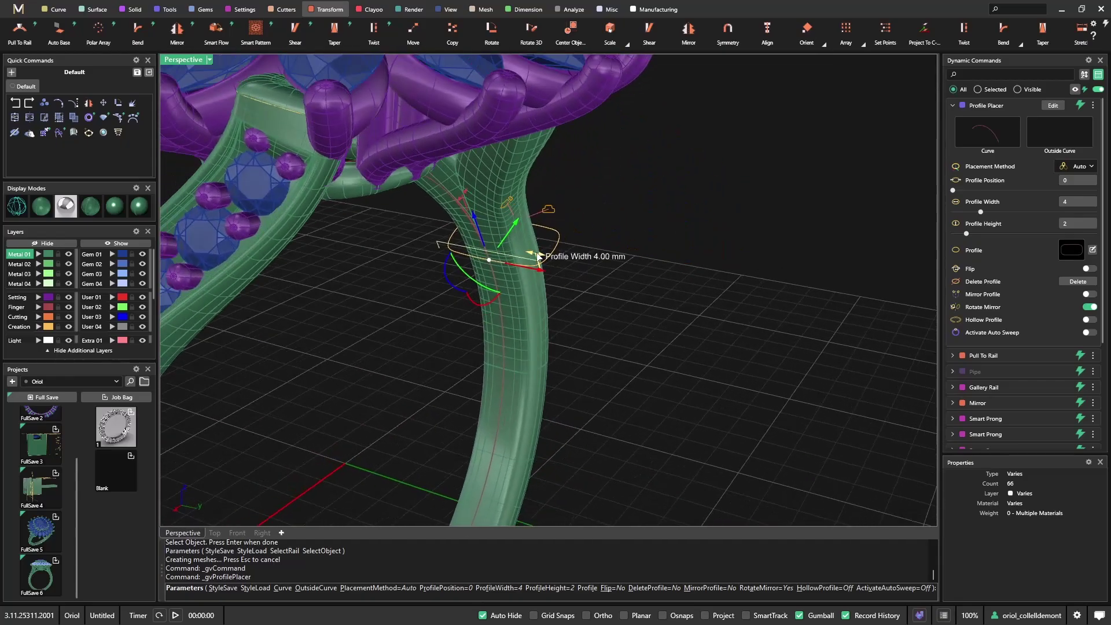
drag(539, 256, 484, 248)
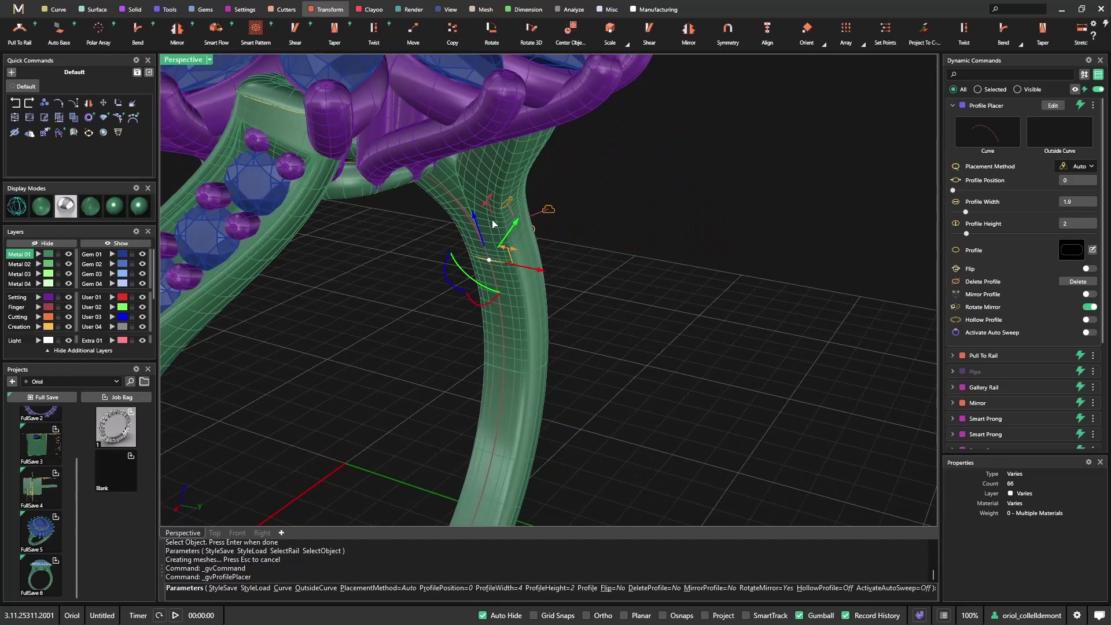
drag(503, 204, 478, 230)
right_drag(489, 238, 481, 201)
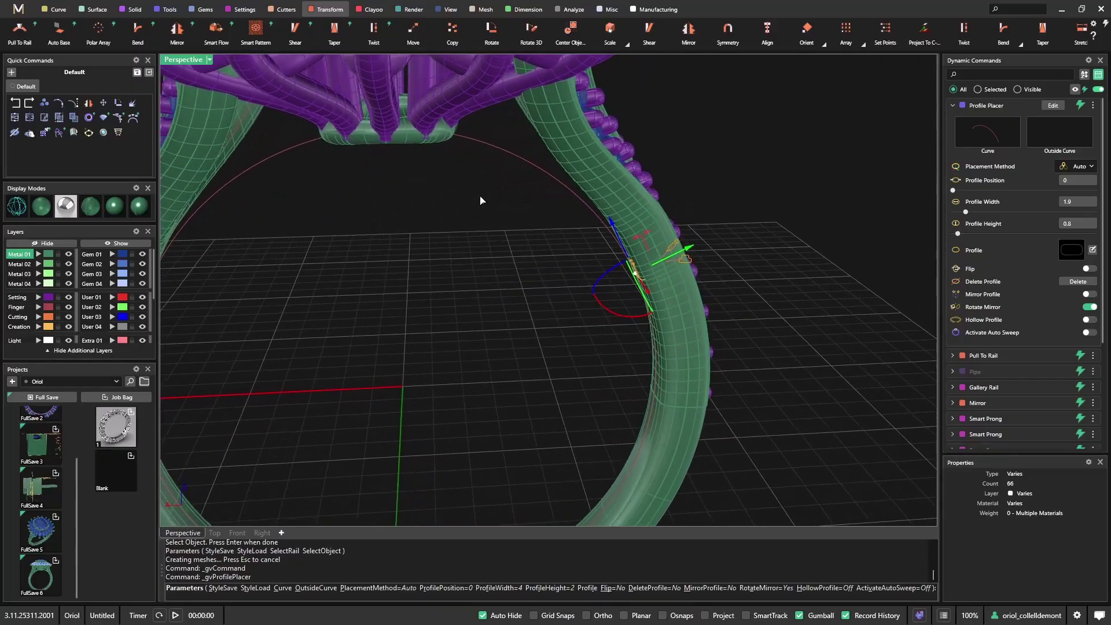
Place a profile on the arc at the outer edge of the base pipe, around Profile Position 0.4, and accept the placement.
click(451, 139)
right_drag(450, 139, 567, 249)
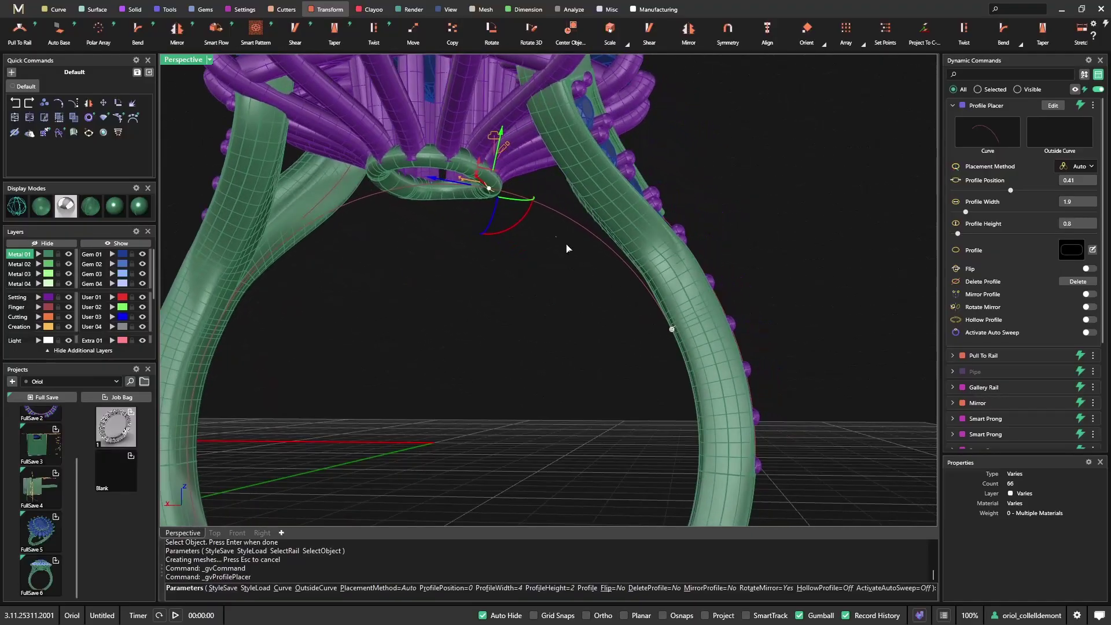
mouse_move(496, 191)
drag(490, 189, 495, 191)
right_click(588, 381)
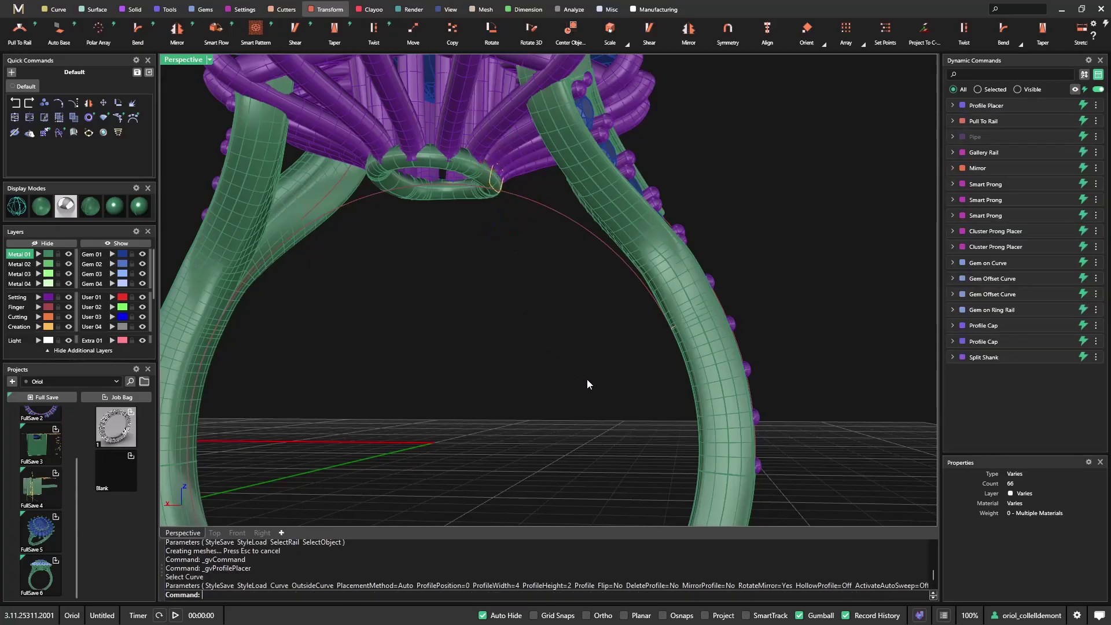
Create a Sweep 1 along the arc beneath the head, using the profiles at the base pipe and at the shank.
click(96, 9)
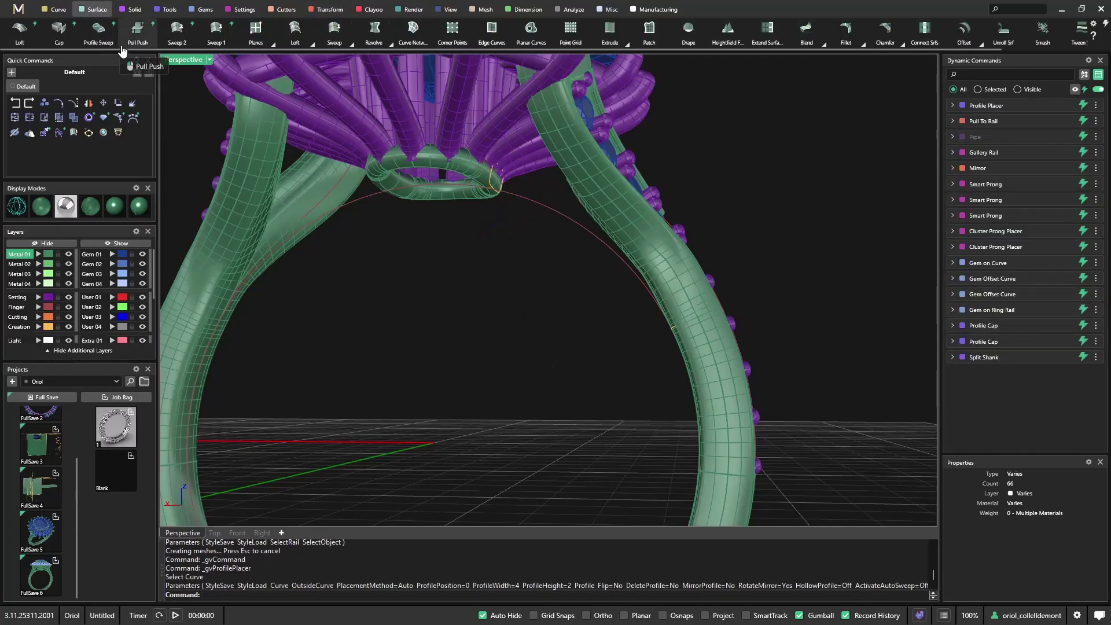
click(216, 30)
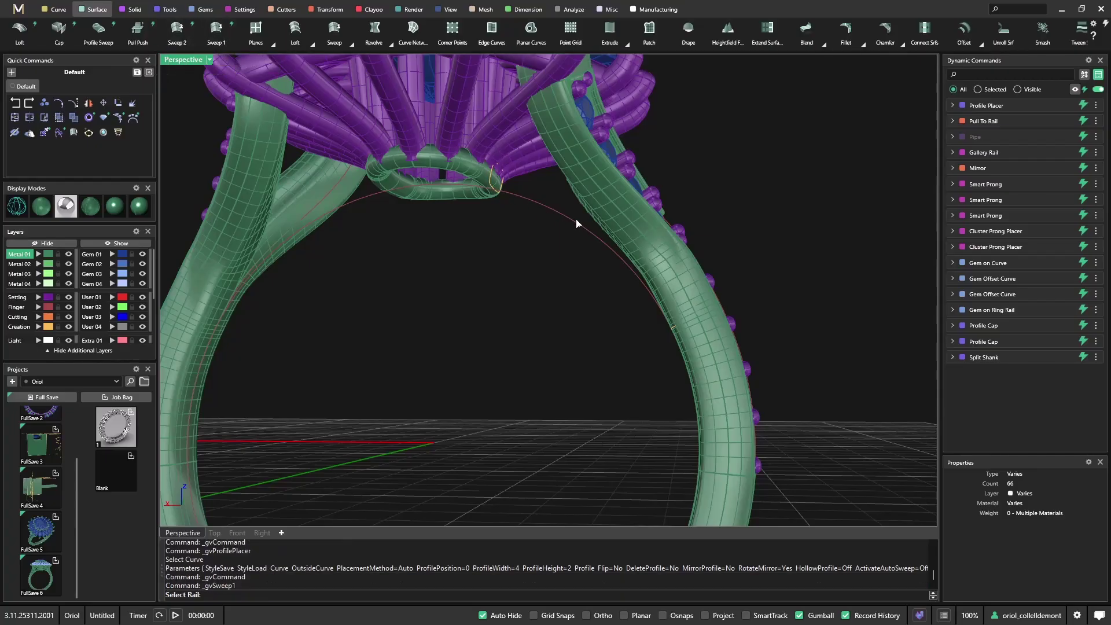
click(559, 214)
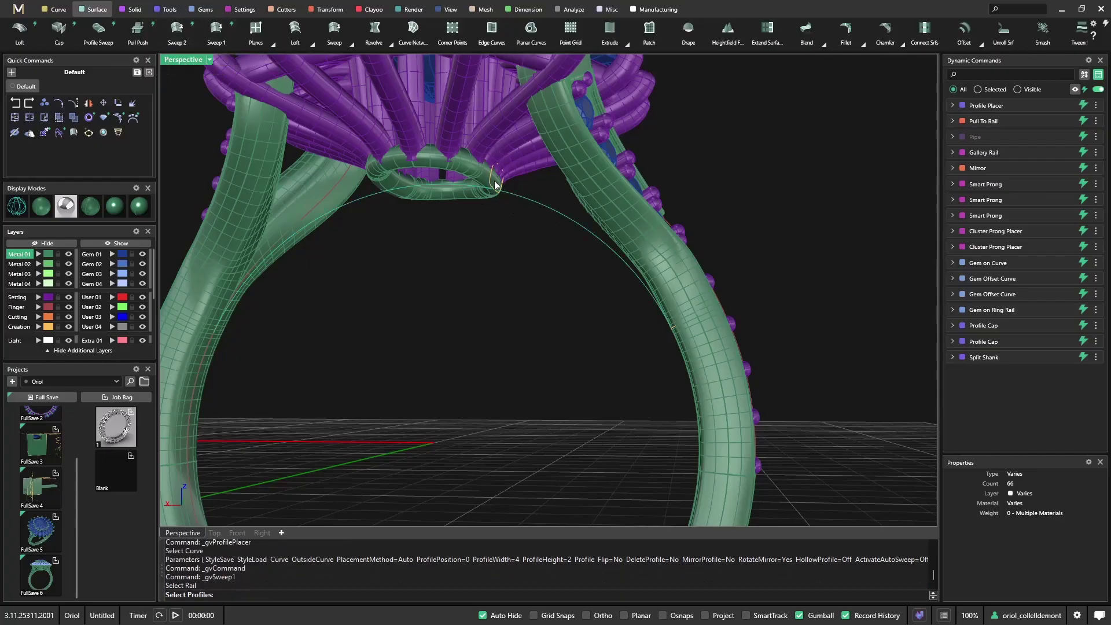
click(494, 173)
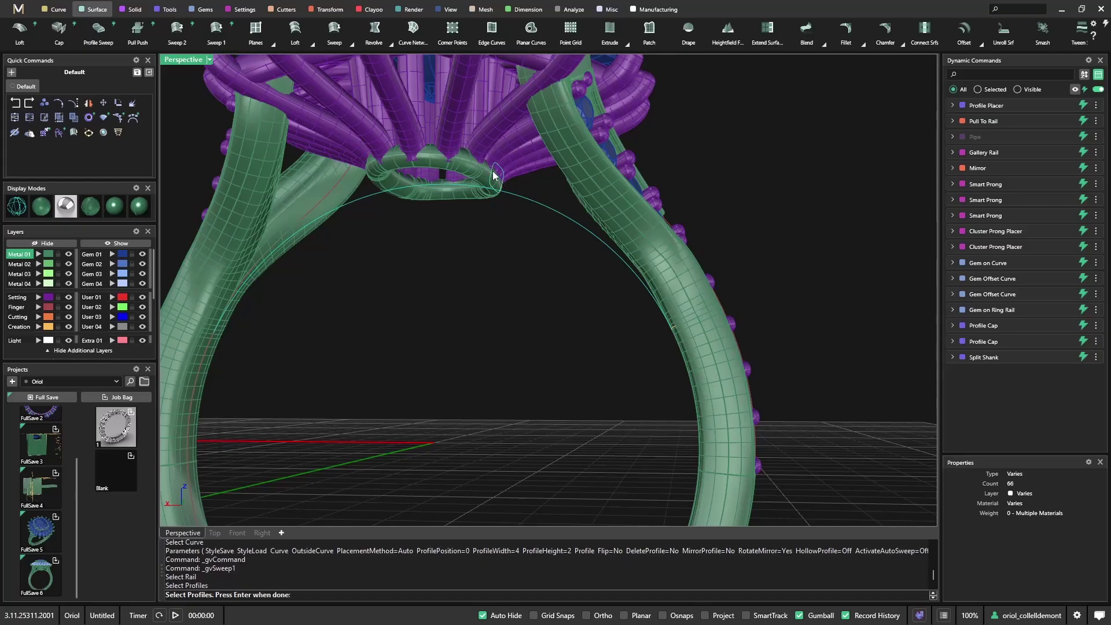
right_drag(527, 257, 597, 279)
click(607, 316)
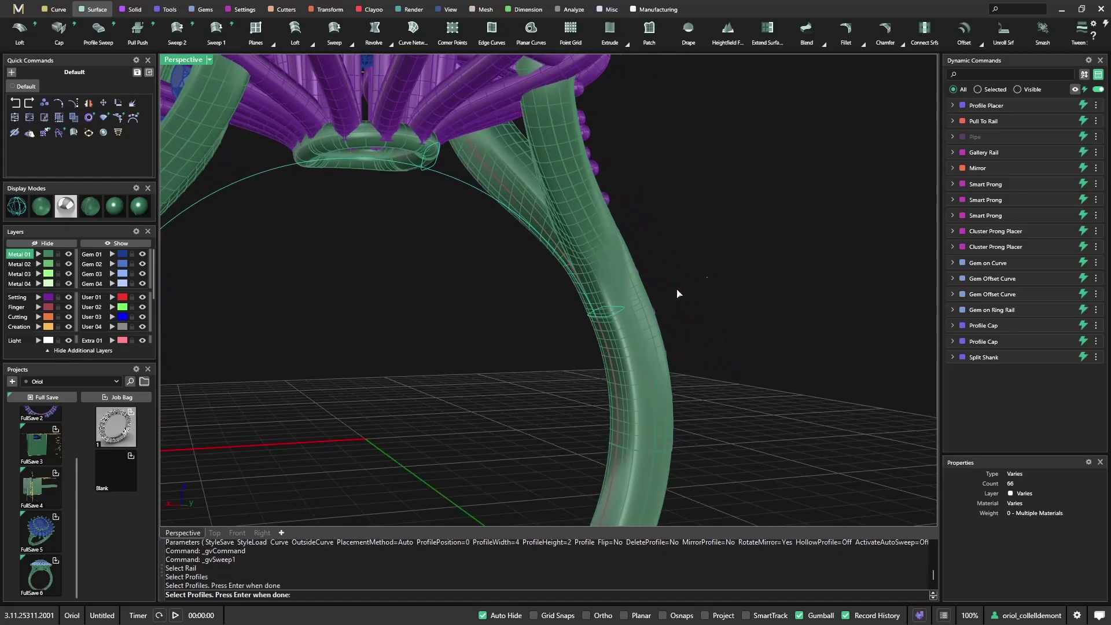
right_click(759, 255)
Mirror the swept finger rail to the opposite side of the ring with only Y Mirror on, and accept the result.
right_drag(759, 255, 714, 144)
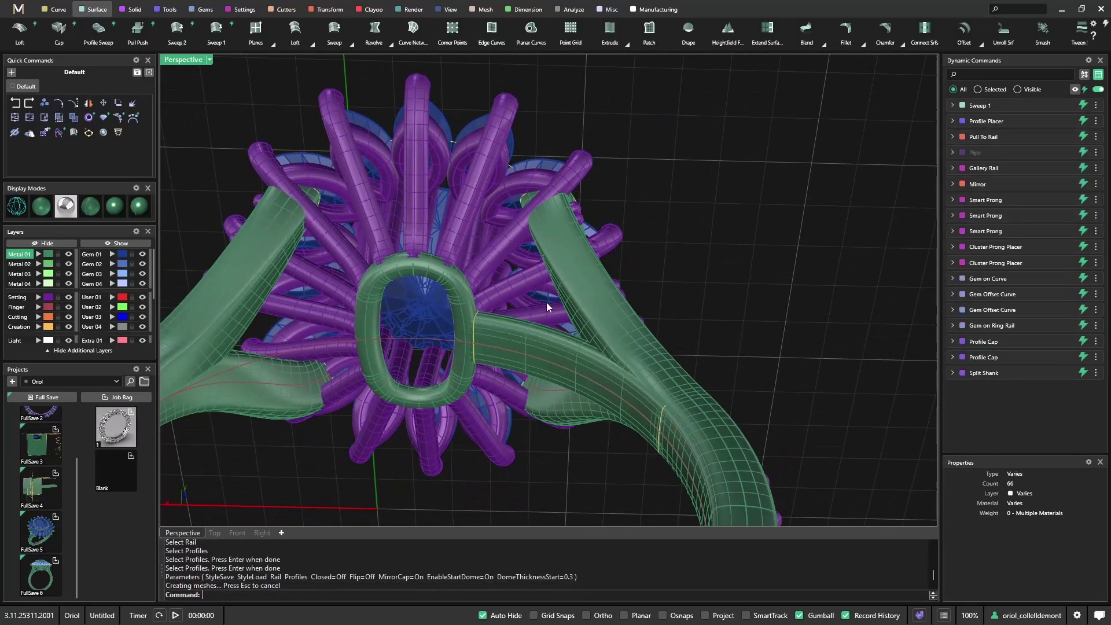
click(540, 347)
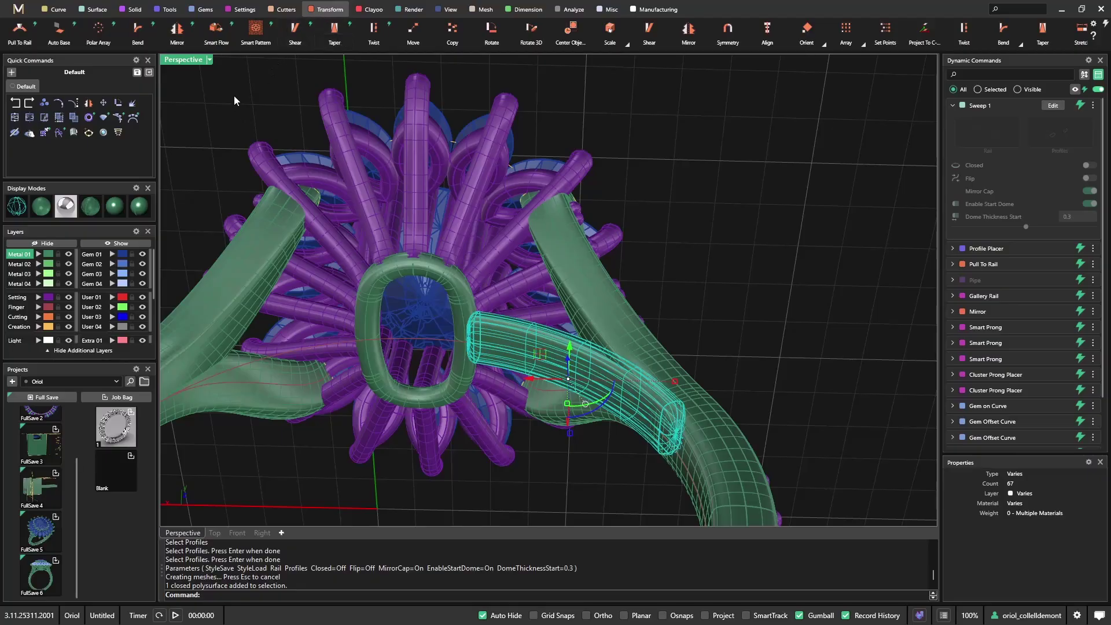
click(177, 31)
scroll(348, 302, down, 8)
right_drag(350, 303, 340, 427)
right_drag(703, 217, 736, 255)
key(Return)
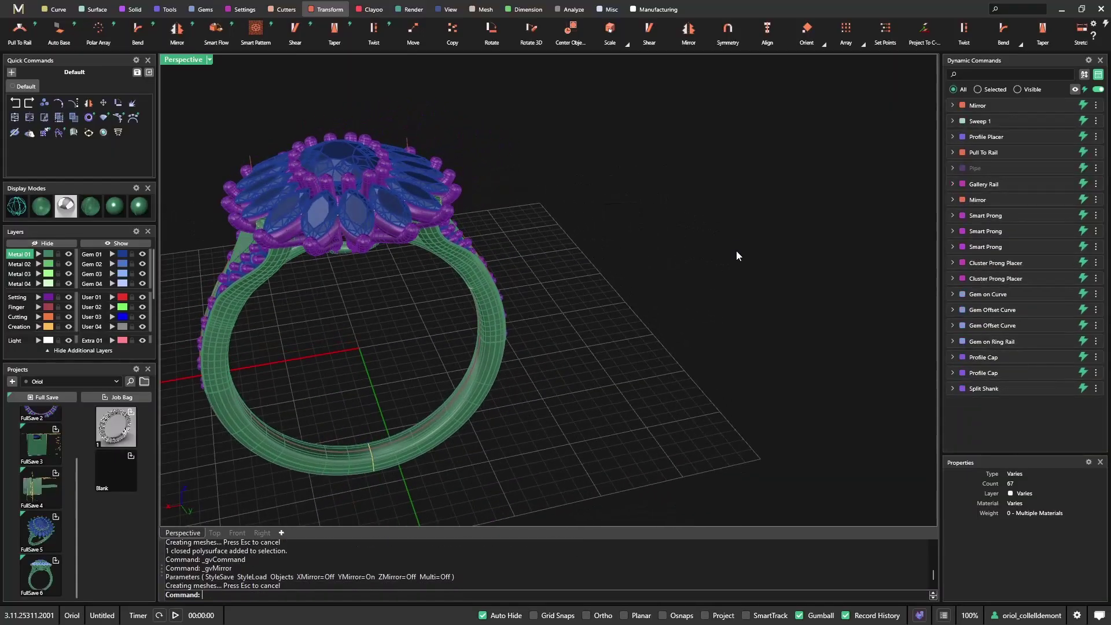
right_drag(560, 280, 659, 151)
scroll(704, 229, down, 3)
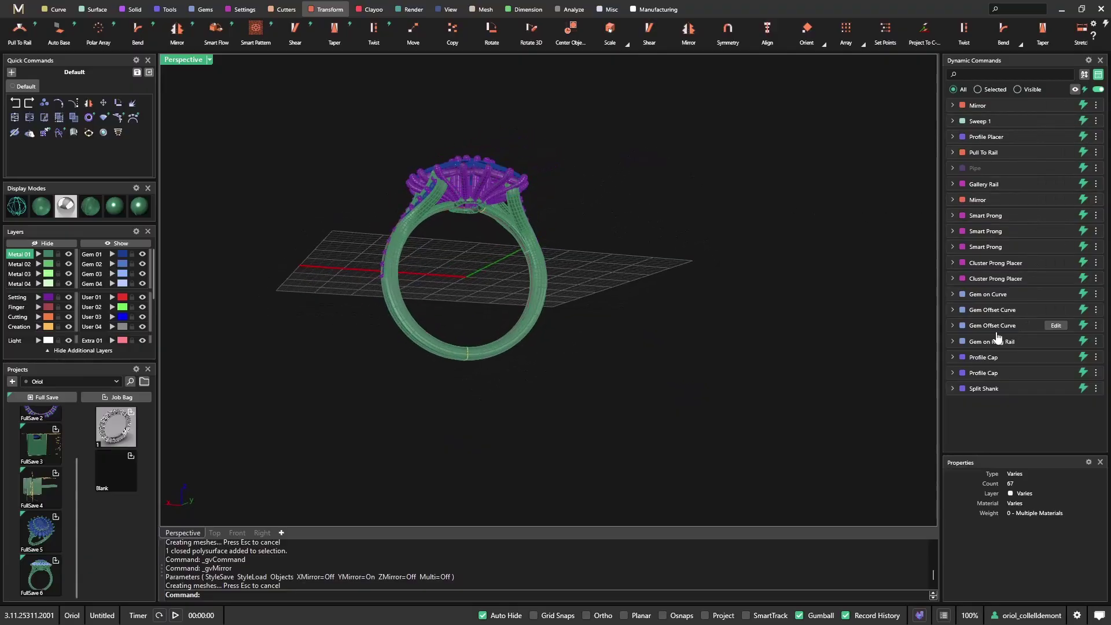
right_drag(707, 145, 707, 273)
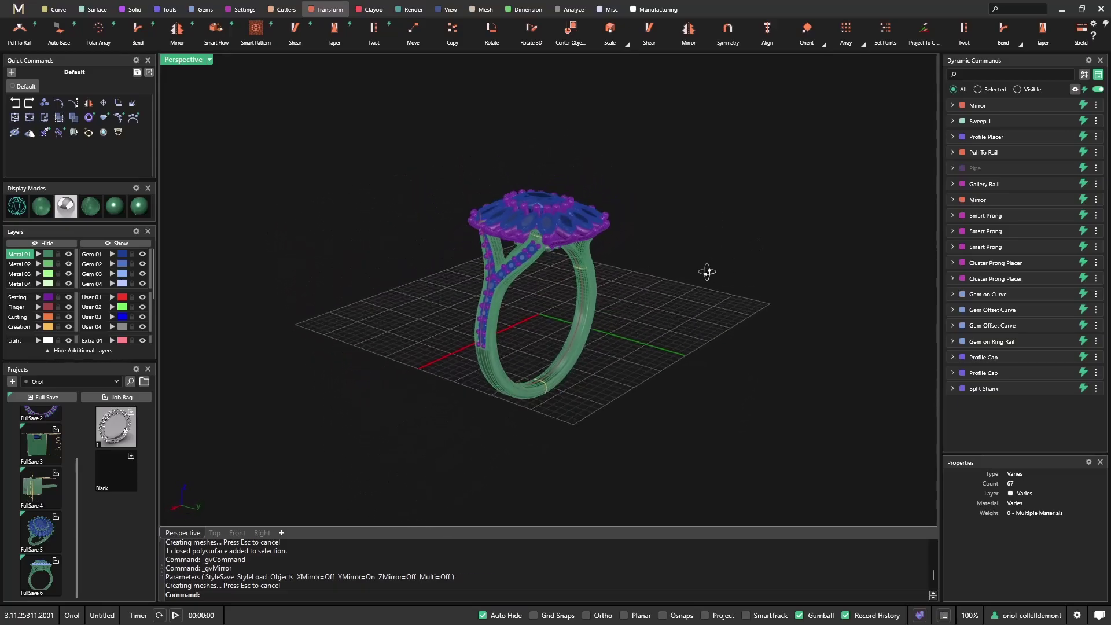